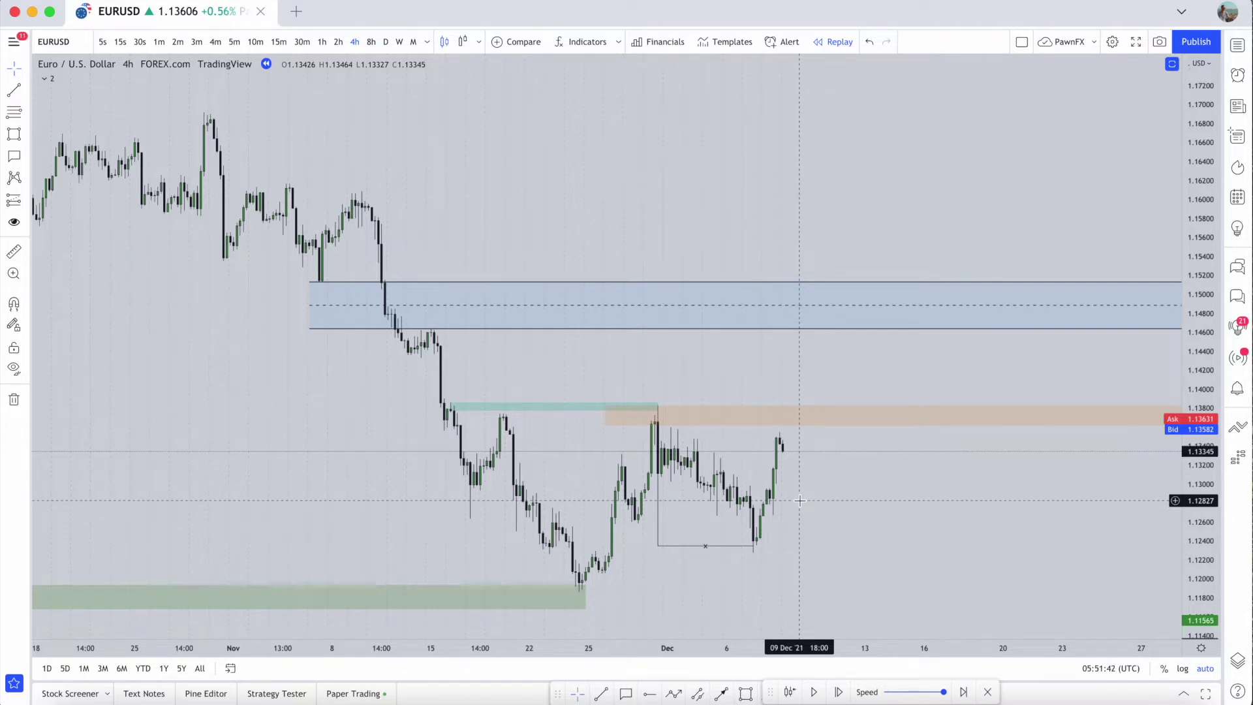
Step: Switch the EURUSD chart to the daily timeframe to review the wider price trend
click(829, 511)
drag(828, 511, 822, 512)
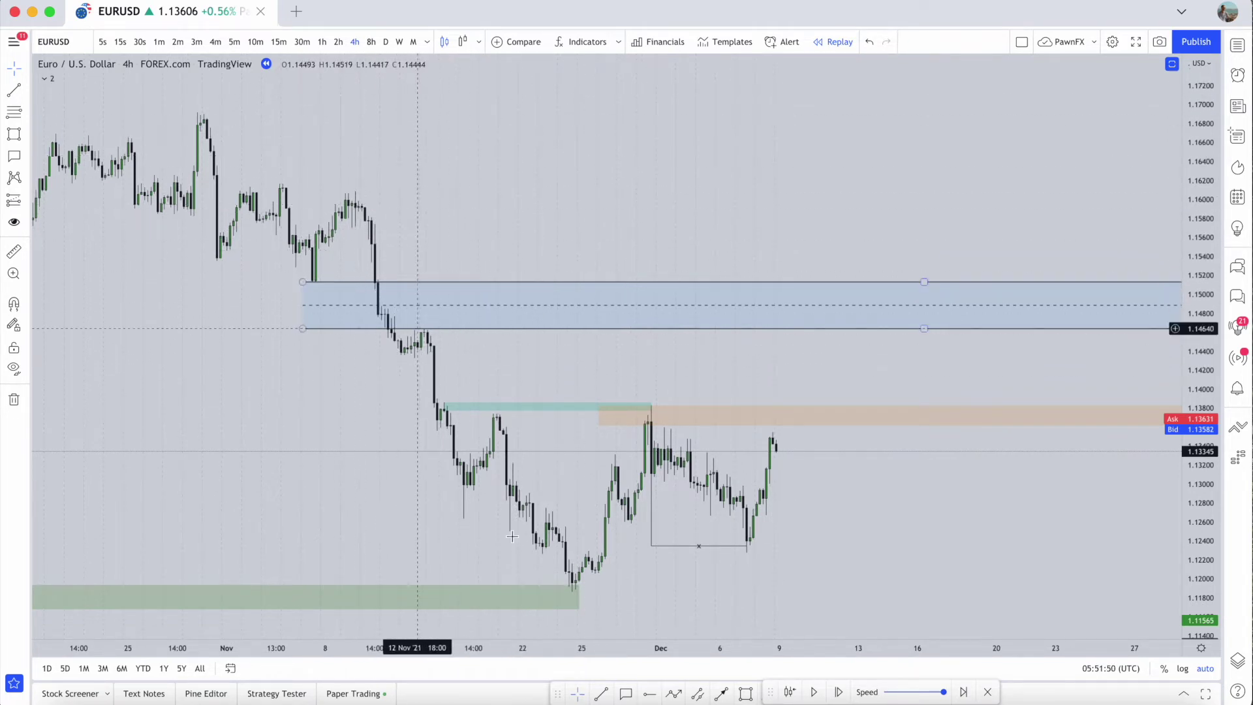
scroll(608, 454, down, 5)
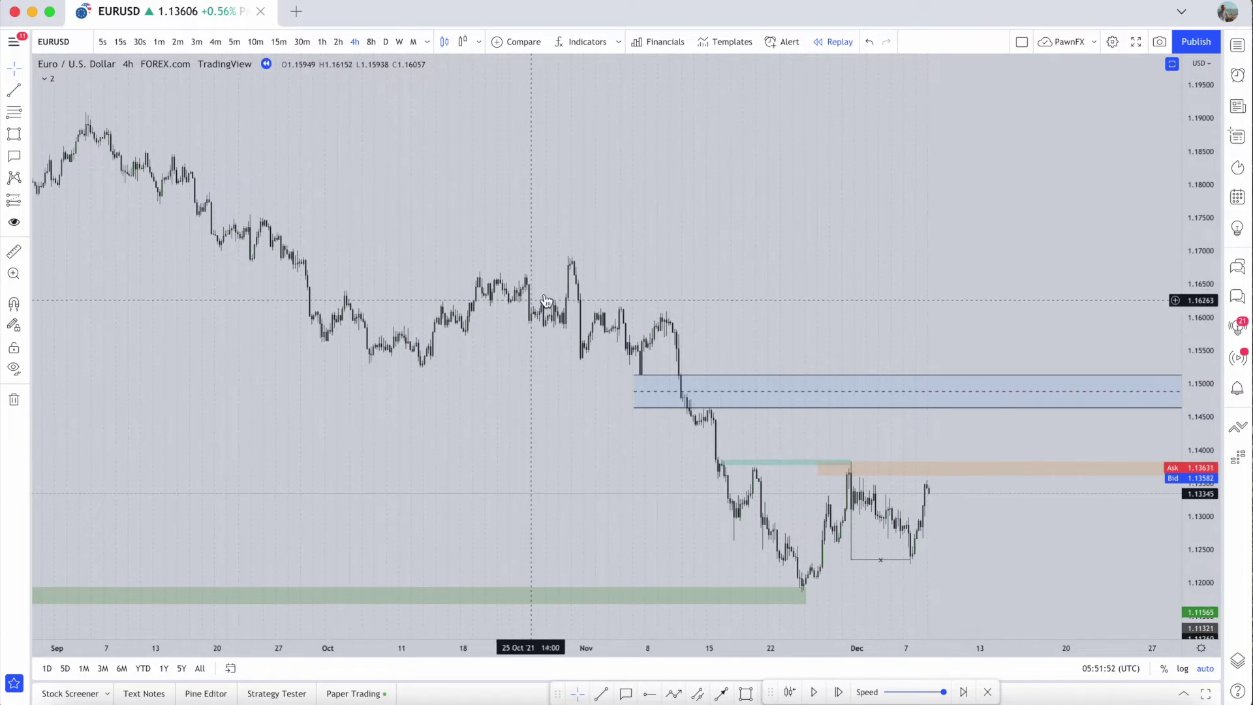
click(386, 42)
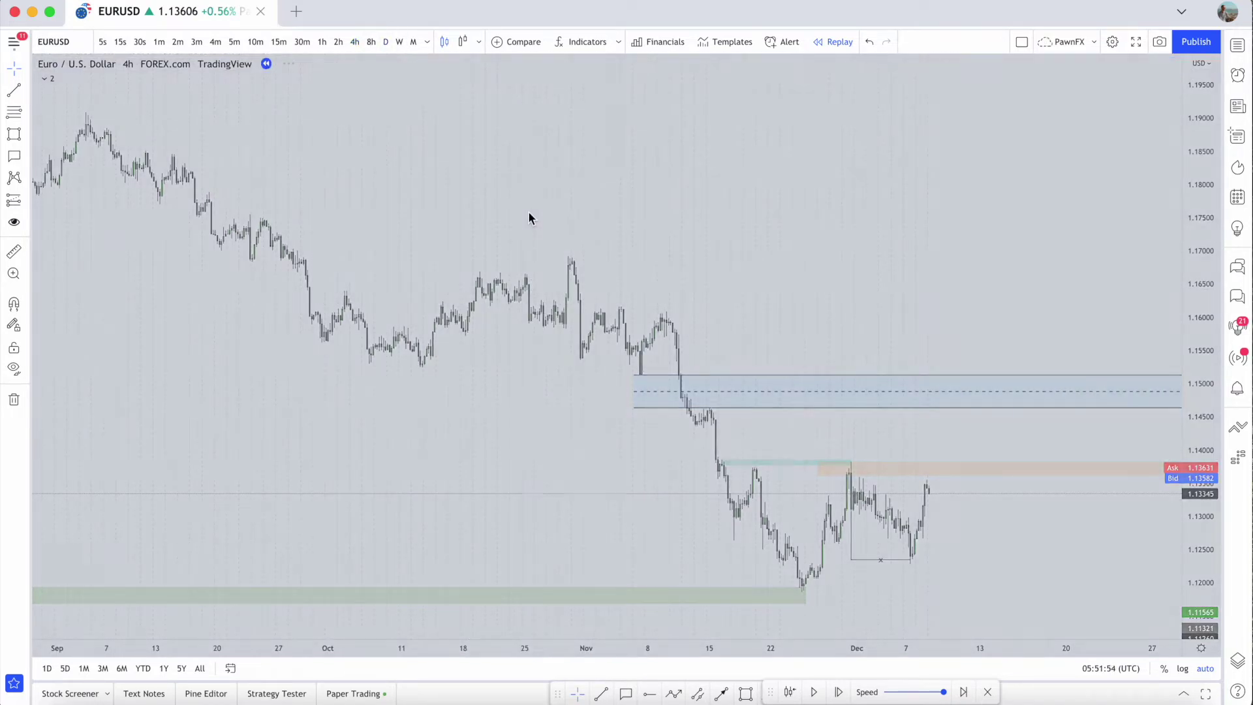
scroll(478, 204, up, 5)
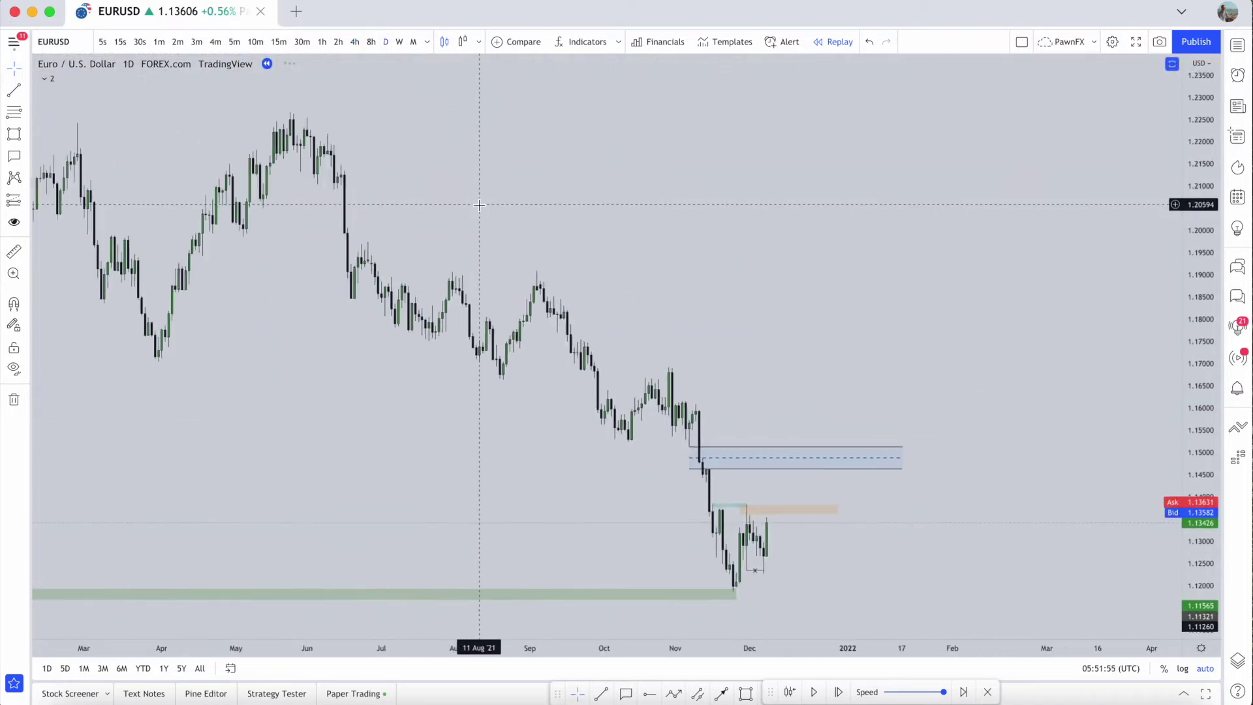
Step: Activate the freehand brush and return the chart to the 4-hour timeframe around the December range
click(30, 137)
click(57, 132)
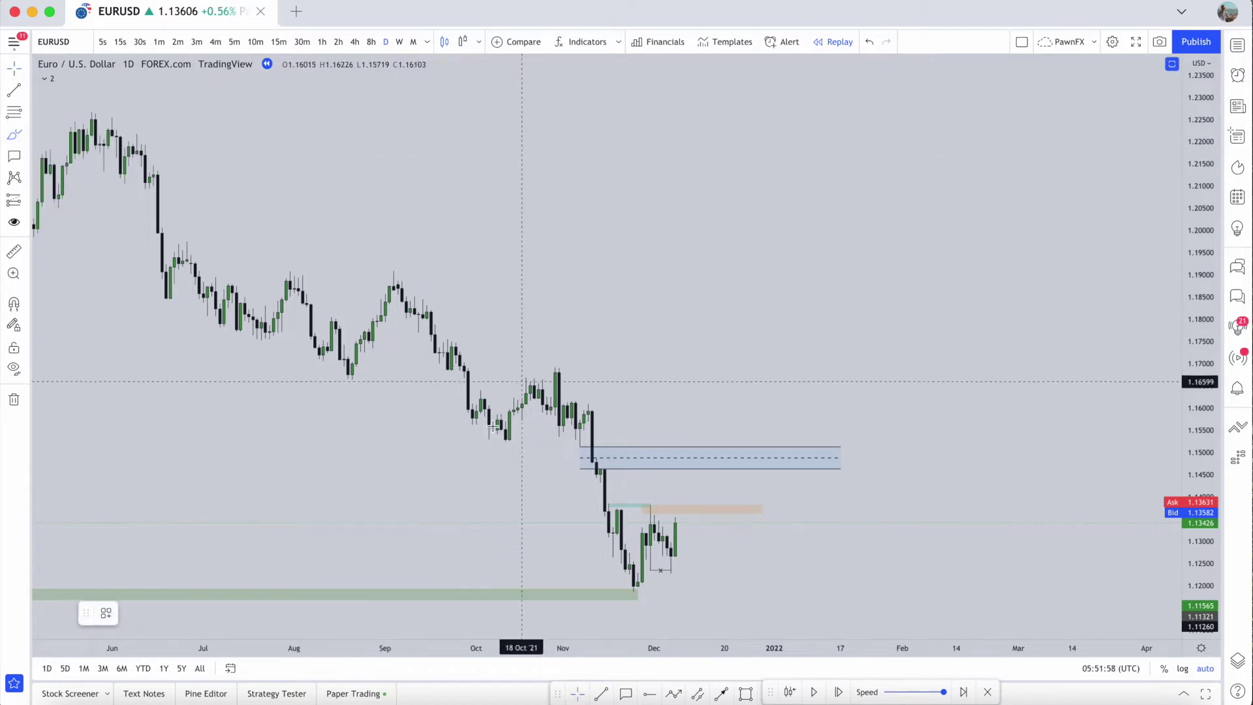
click(357, 40)
scroll(729, 300, up, 3)
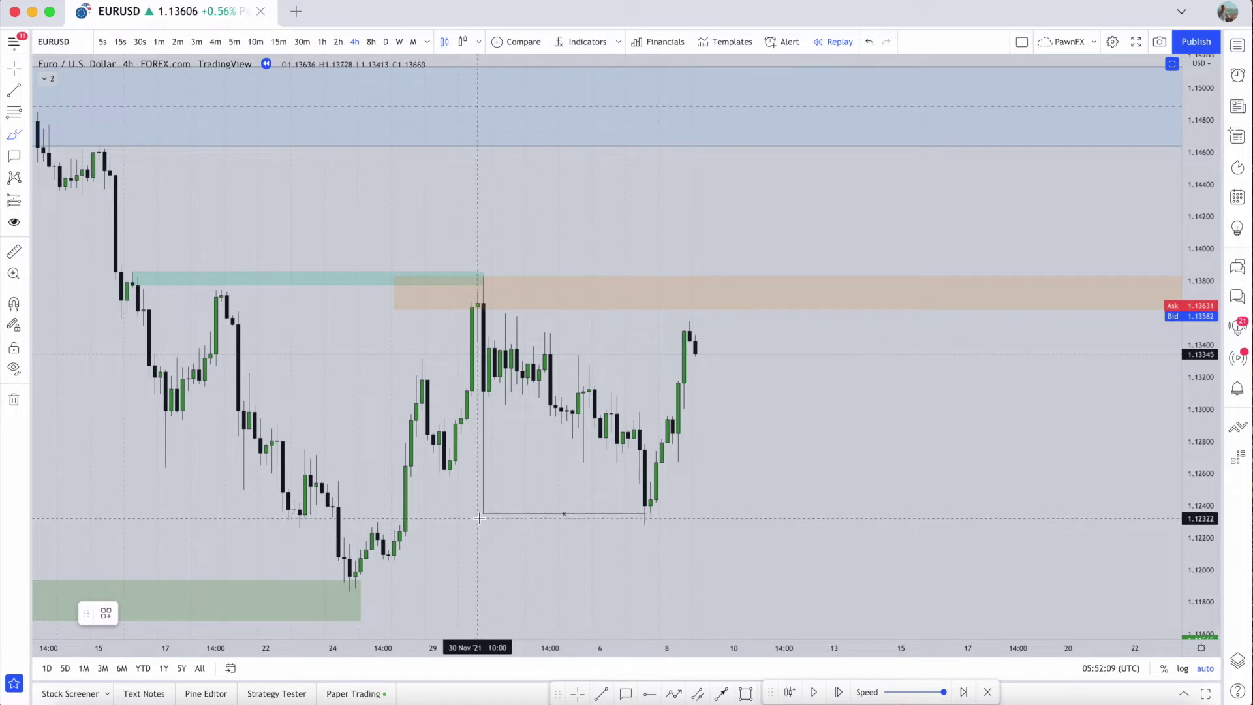
Step: Mark the range's starting low and the lower highs beneath the orange zone with red brush arrows, and undo the marks
drag(469, 512, 506, 511)
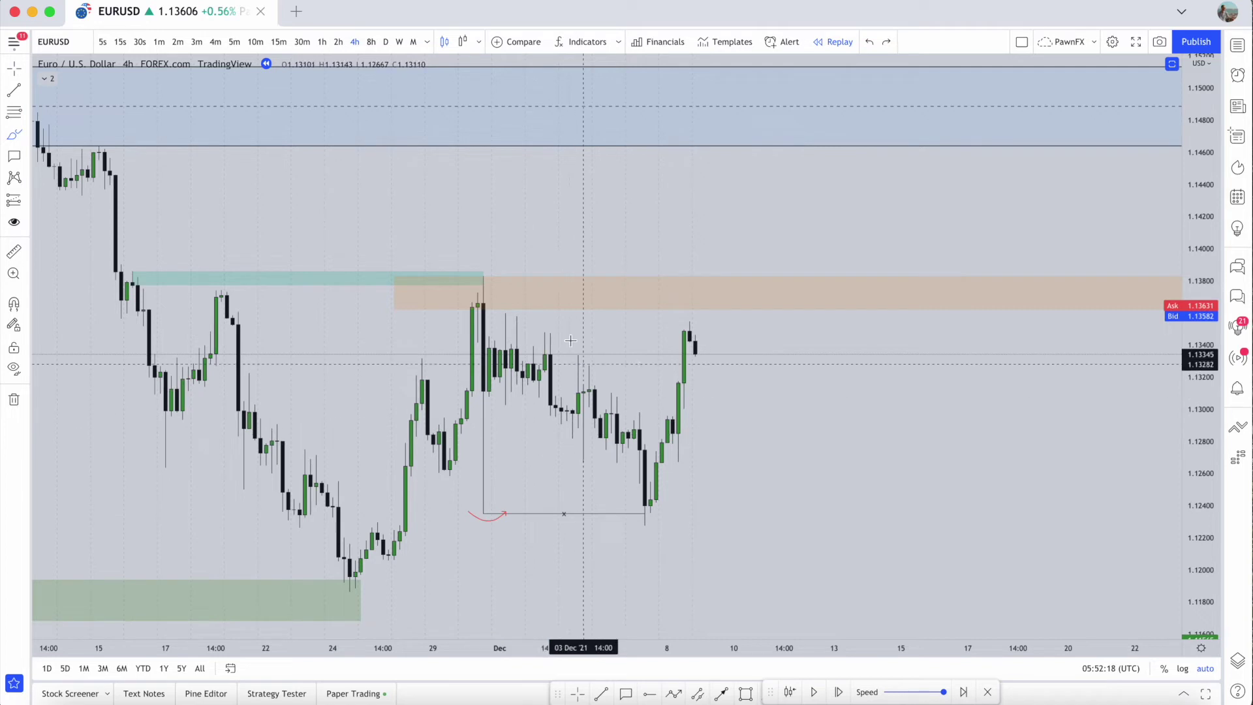
mouse_move(539, 332)
mouse_down()
mouse_move(561, 333)
mouse_move(607, 367)
mouse_up()
drag(503, 316, 527, 314)
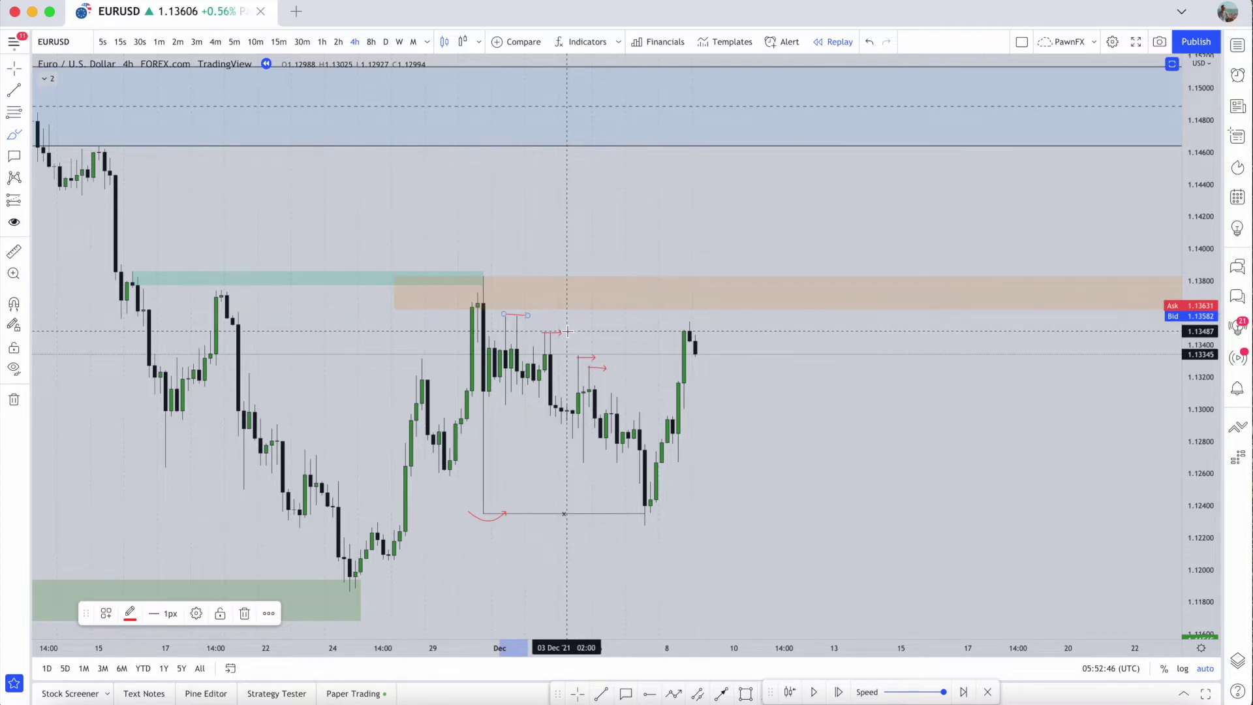
key(super+z)
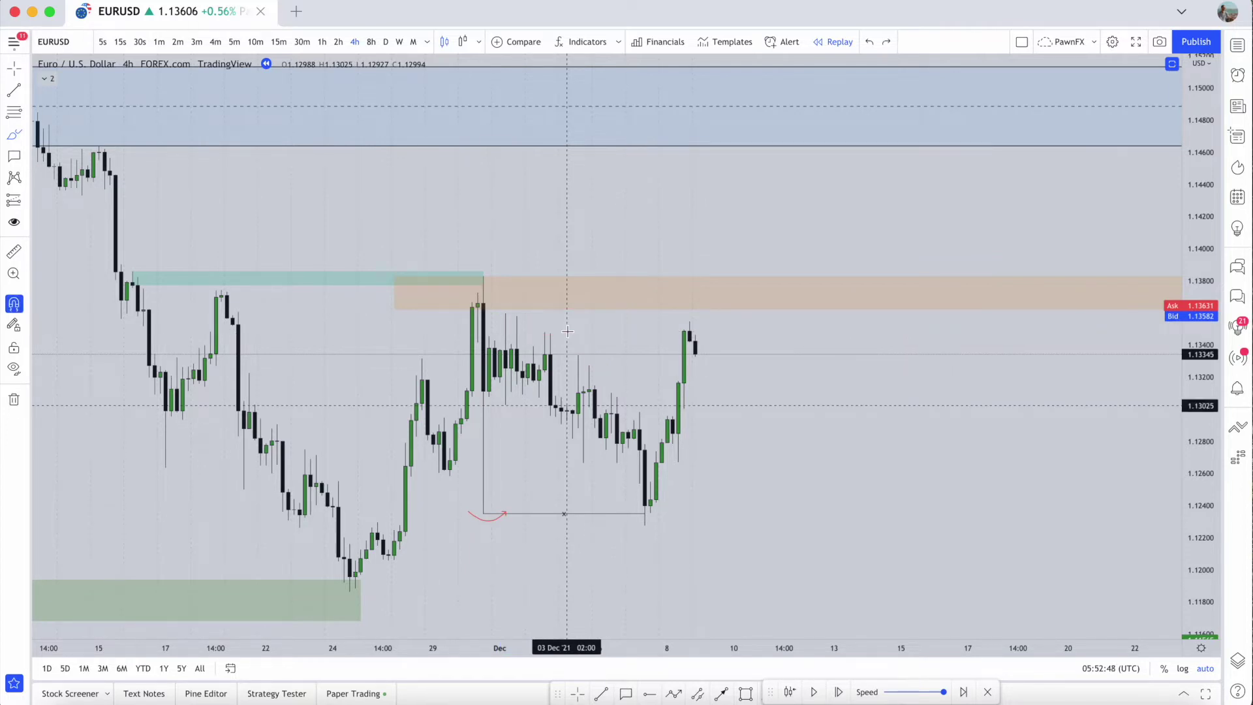
key(super+z)
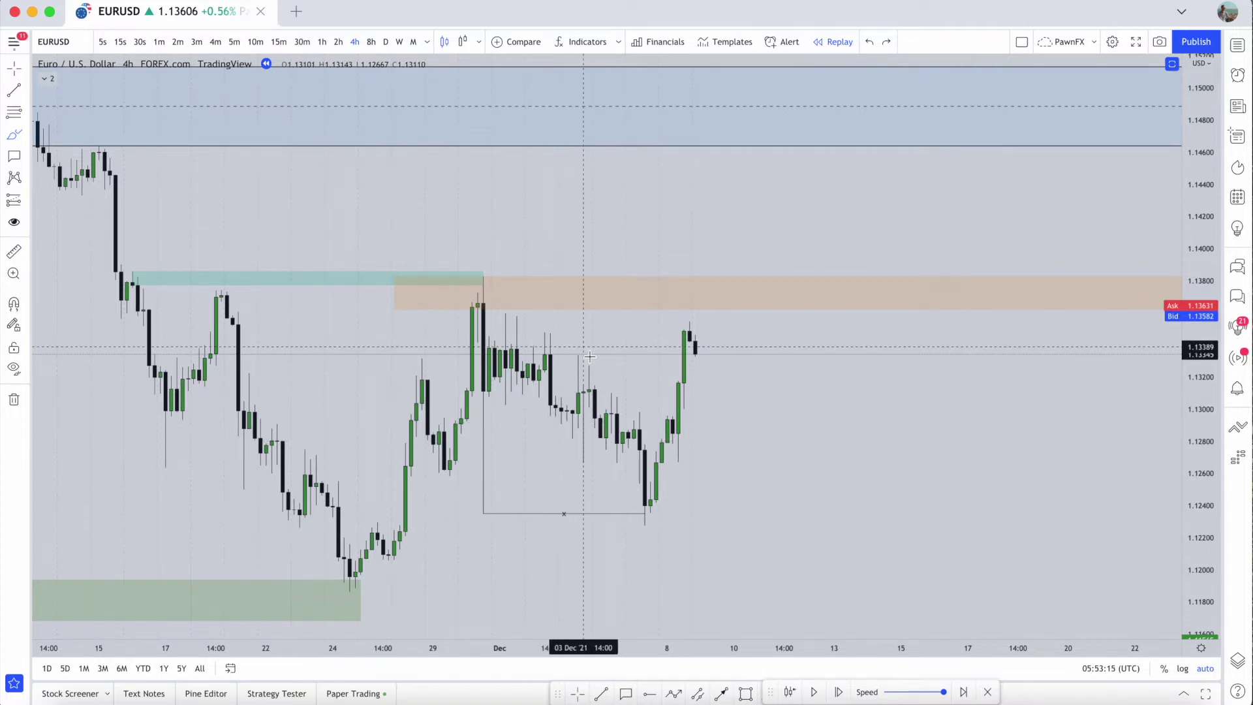
Step: Mark both ends of the horizontal line under the December range with red brush arcs, and undo both marks
drag(475, 513, 506, 507)
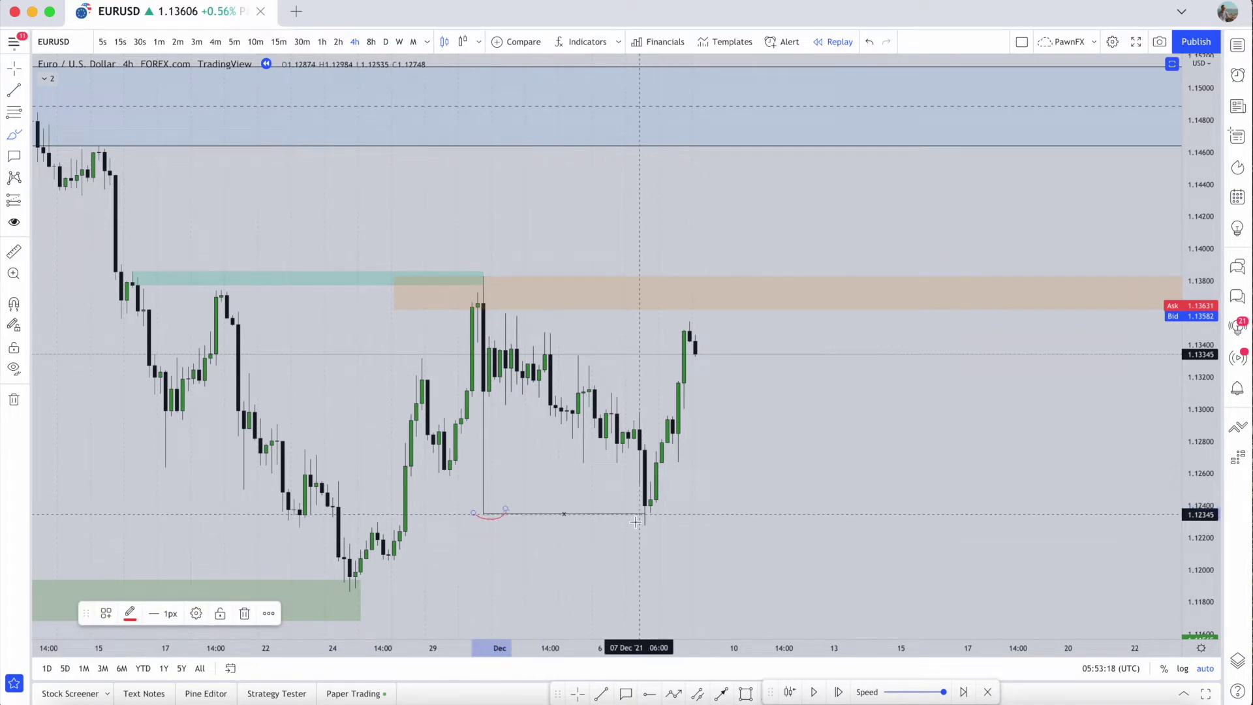
drag(637, 522, 654, 522)
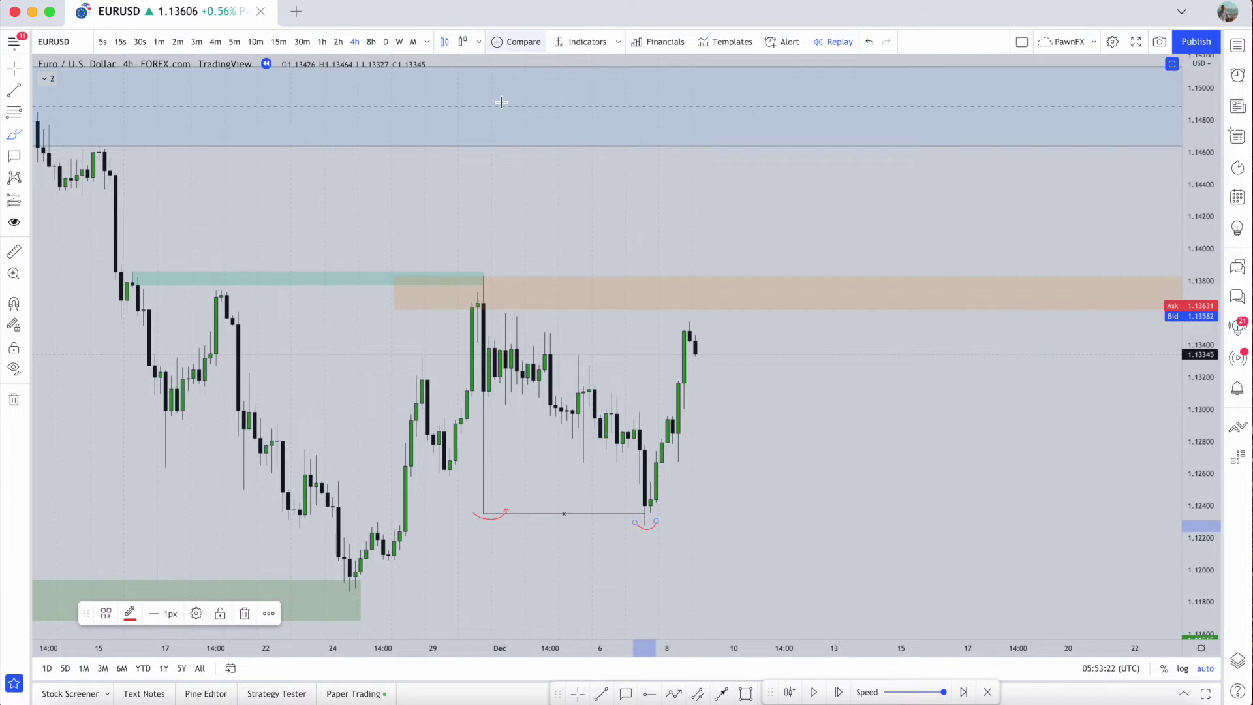
key(ctrl+z)
key(ctrl+z)
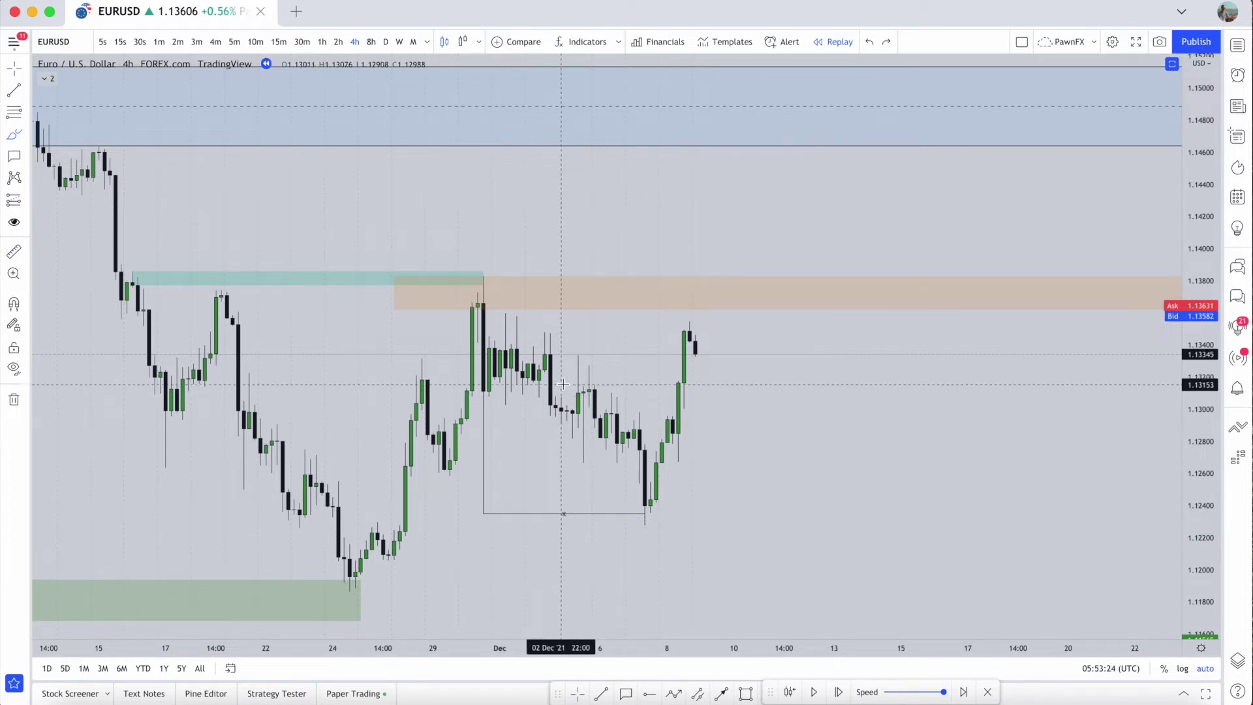
Step: Switch the chart to the 1-hour timeframe and view the December range up to 9 December
click(321, 41)
scroll(671, 364, down, 5)
scroll(620, 363, left, 5)
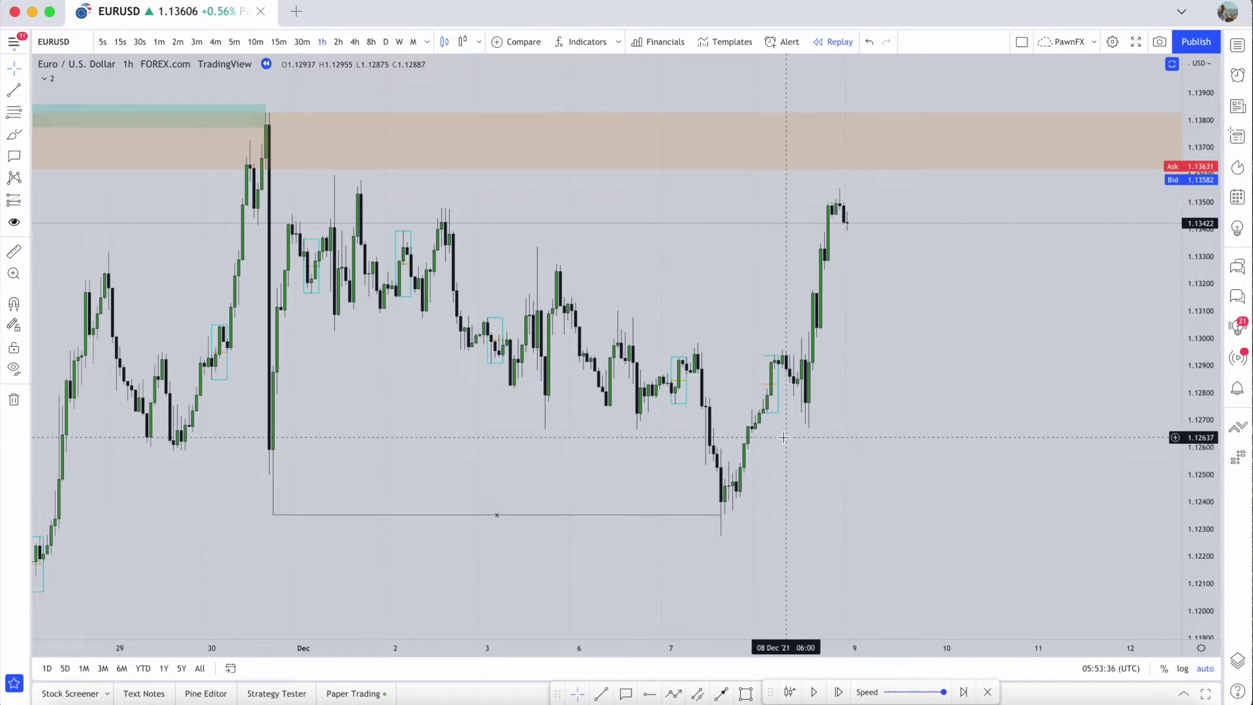
Step: Switch the chart to the 15-minute timeframe and examine how the 7 December low sweeps the horizontal line
click(279, 42)
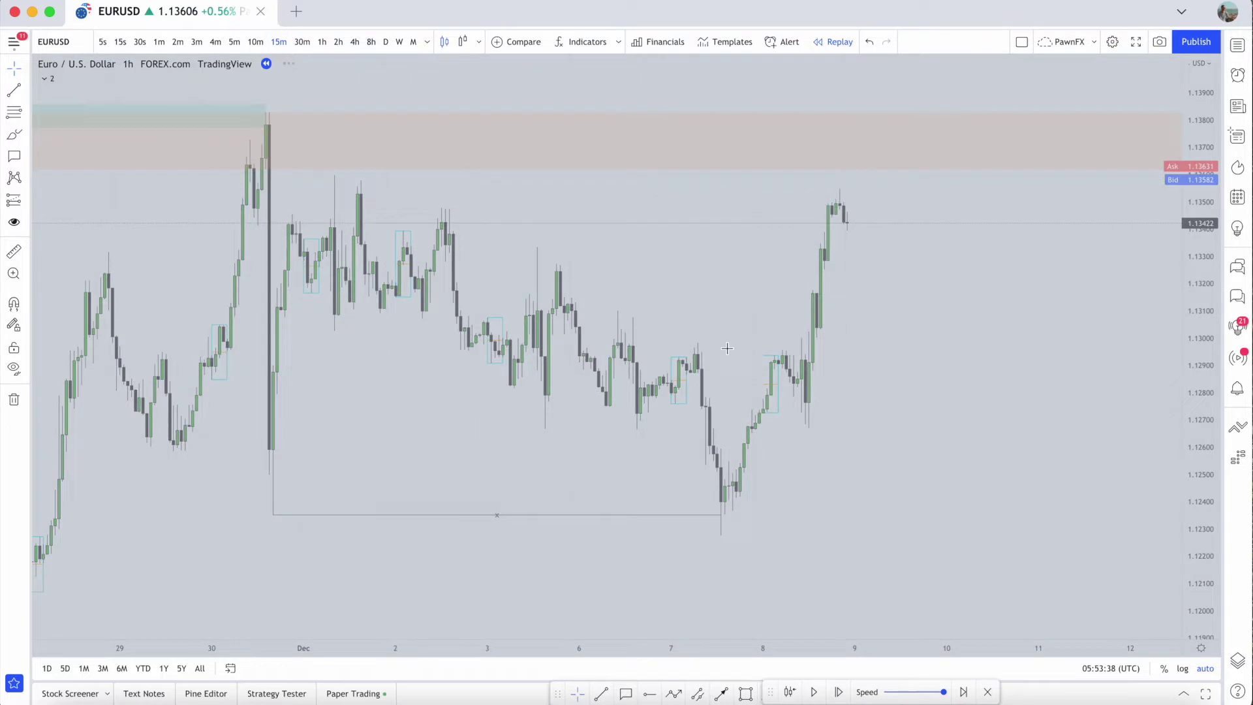
scroll(724, 336, up, 2)
scroll(802, 561, up, 5)
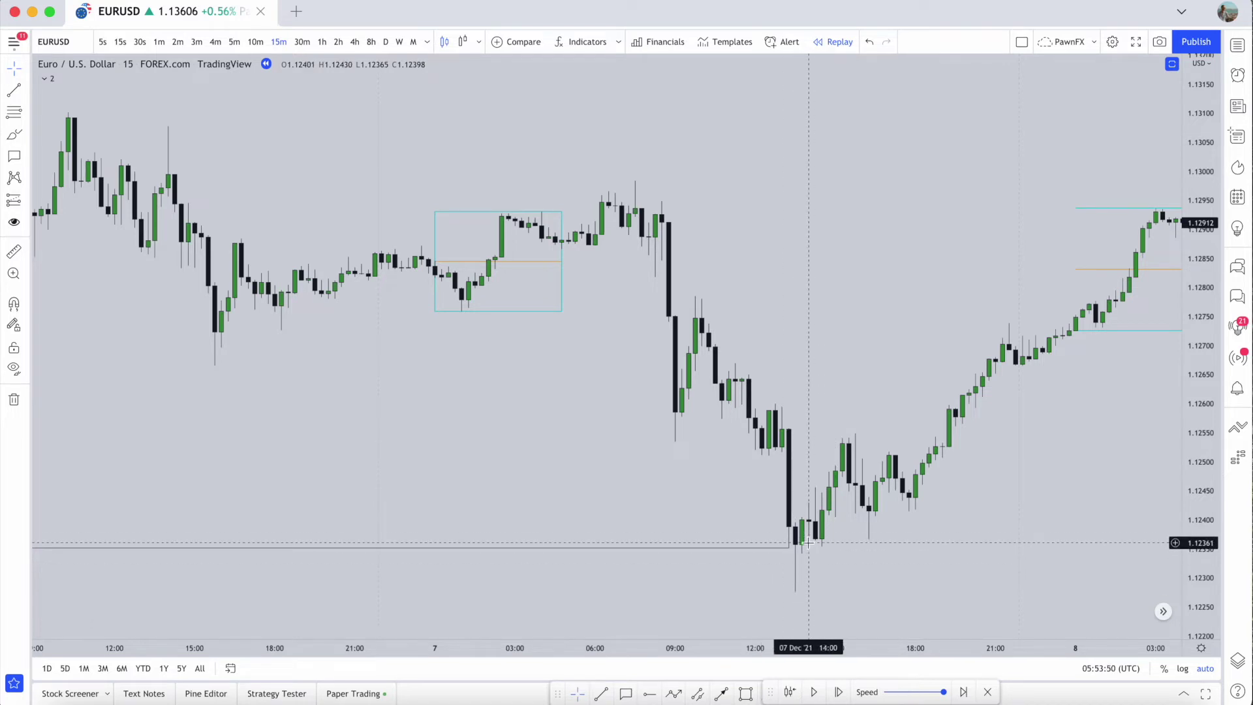
scroll(809, 545, down, 10)
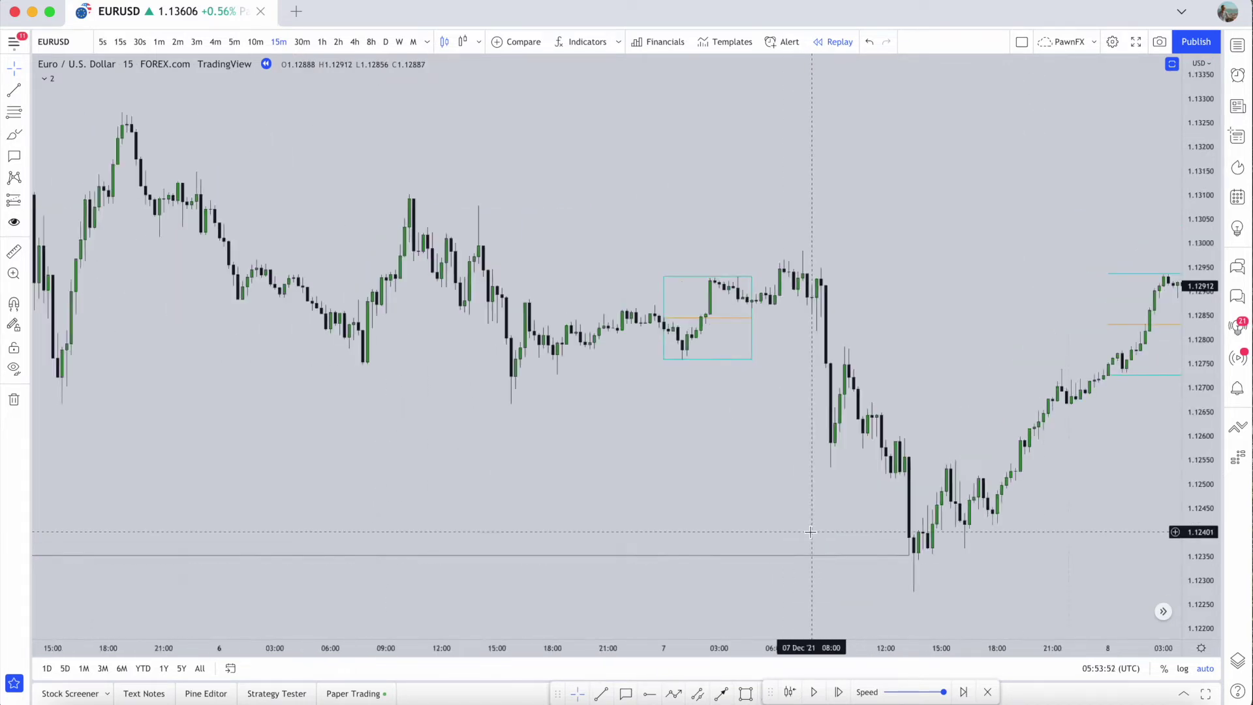
scroll(810, 530, down, 2)
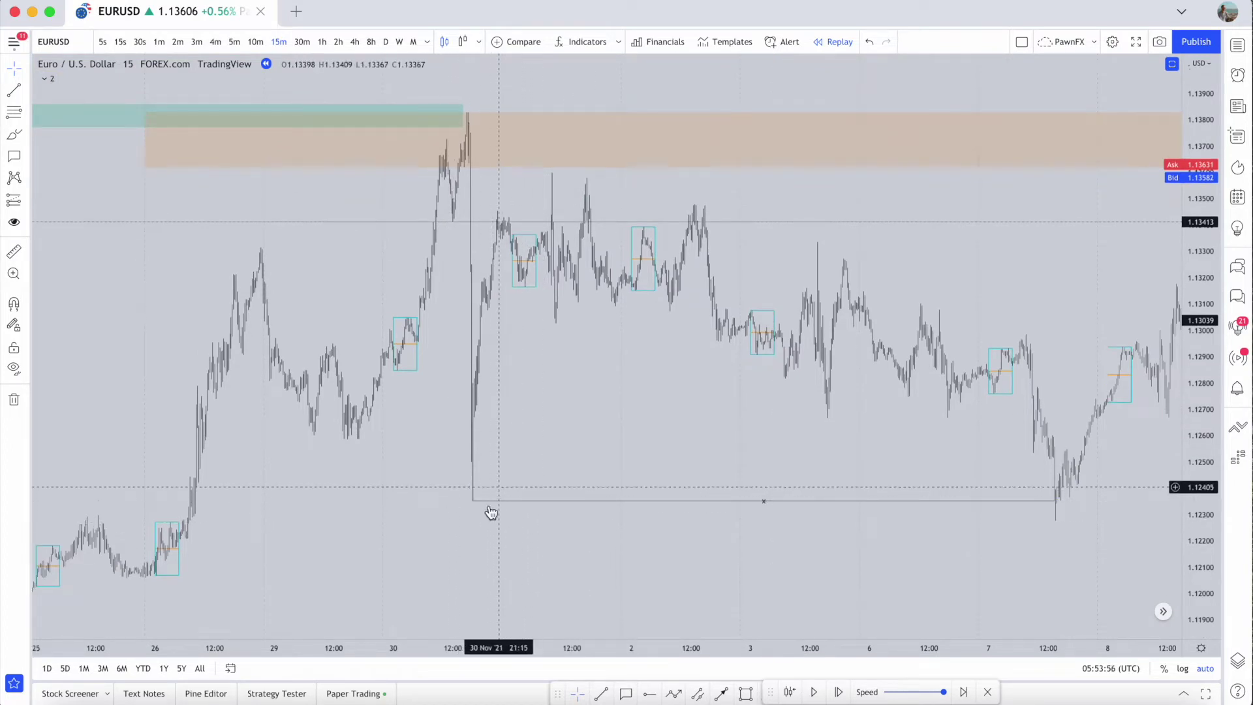
click(1056, 504)
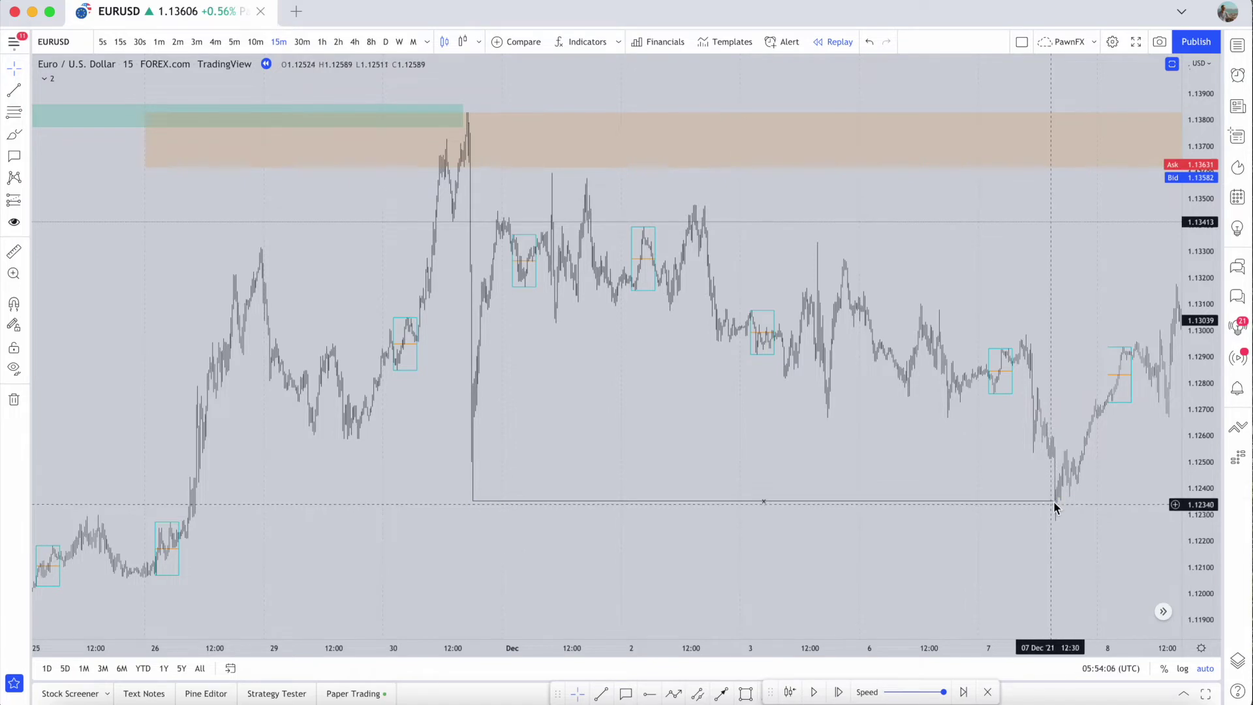
click(1057, 520)
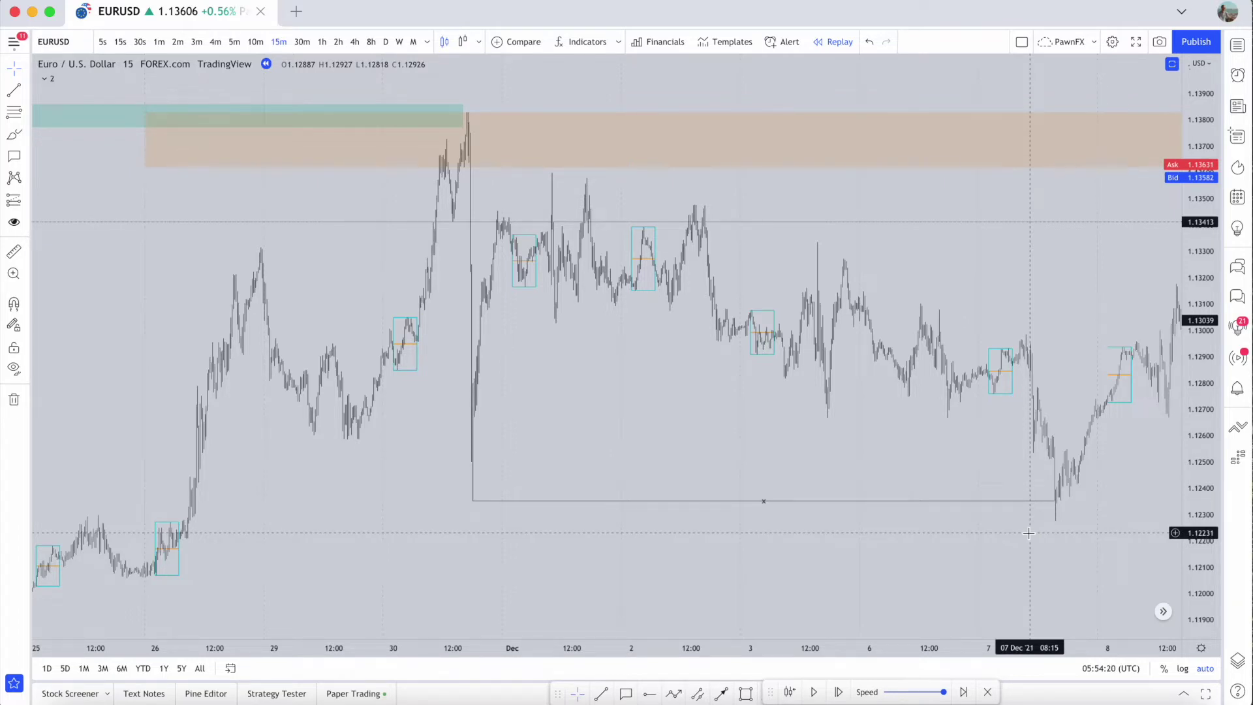
scroll(1012, 541, up, 3)
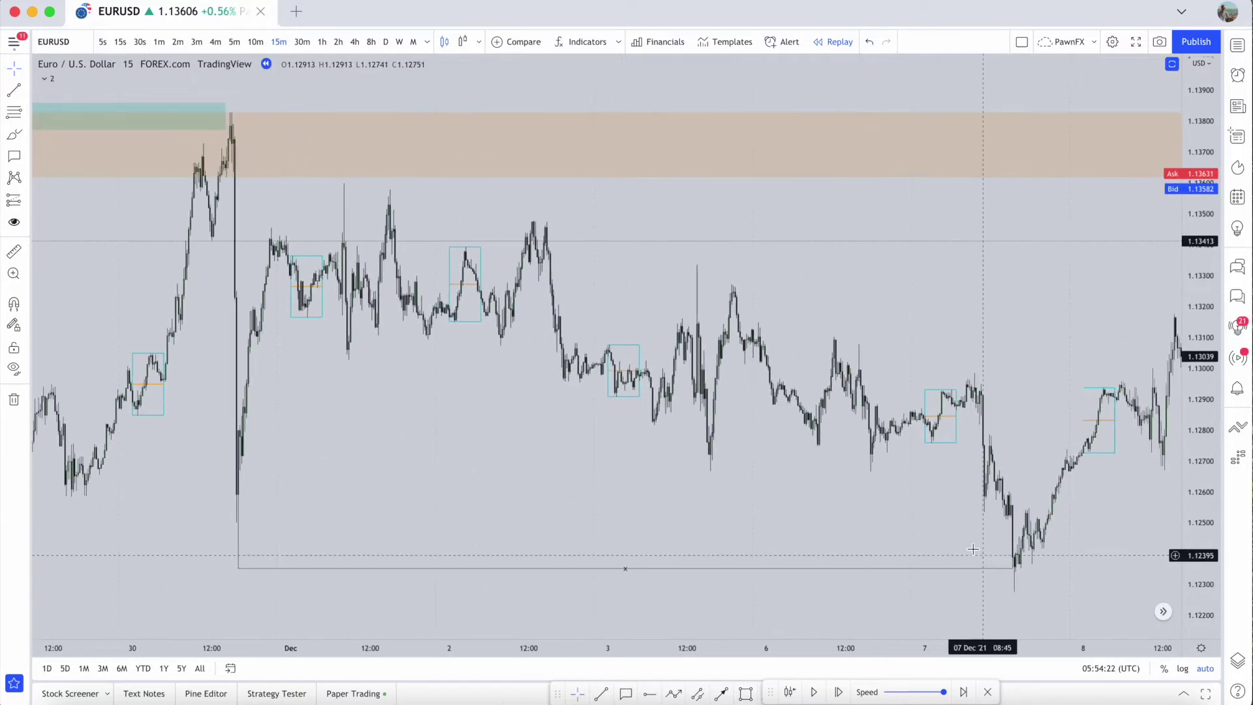
click(1008, 569)
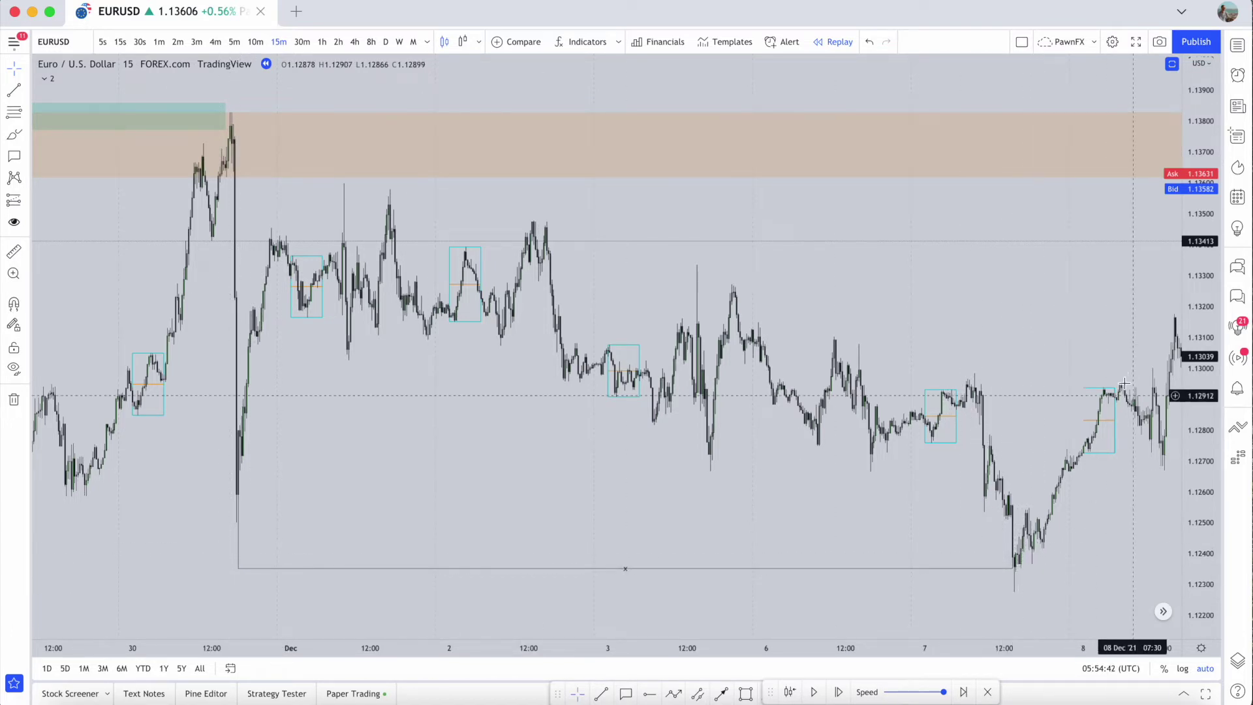
Step: Measure the distance from the horizontal line down to the wick of the 7 December low
scroll(916, 546, up, 5)
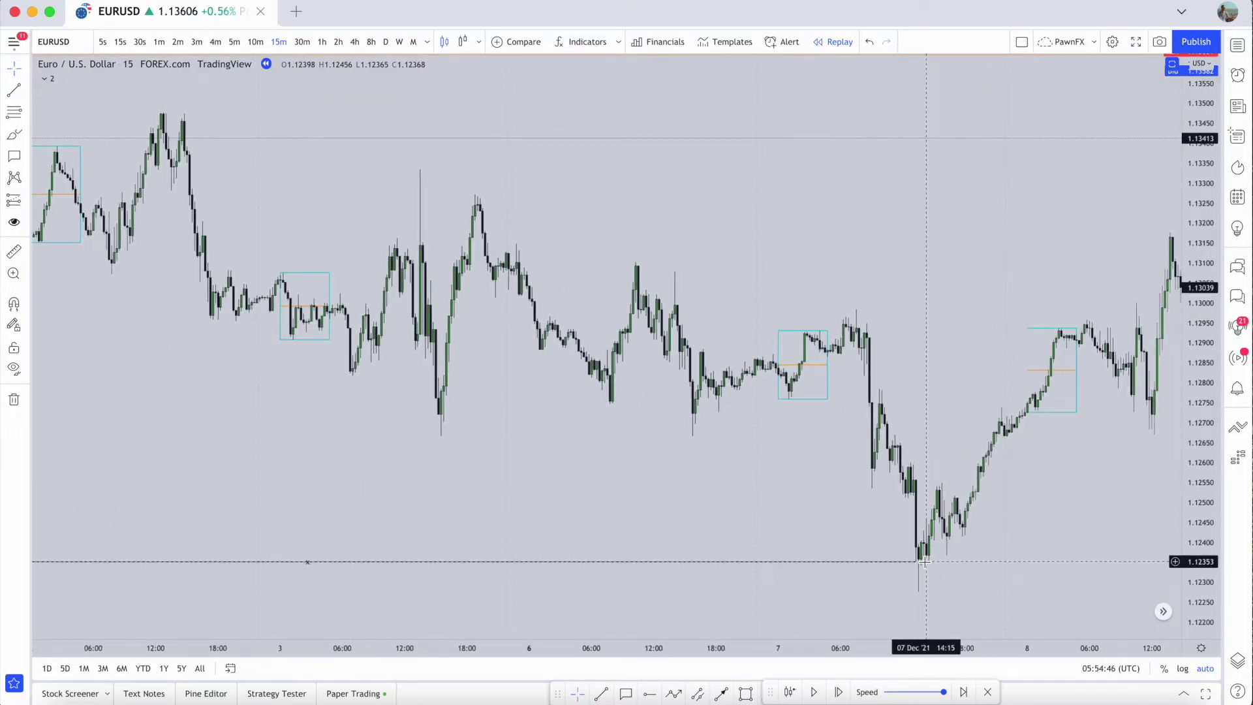
shift+click(924, 561)
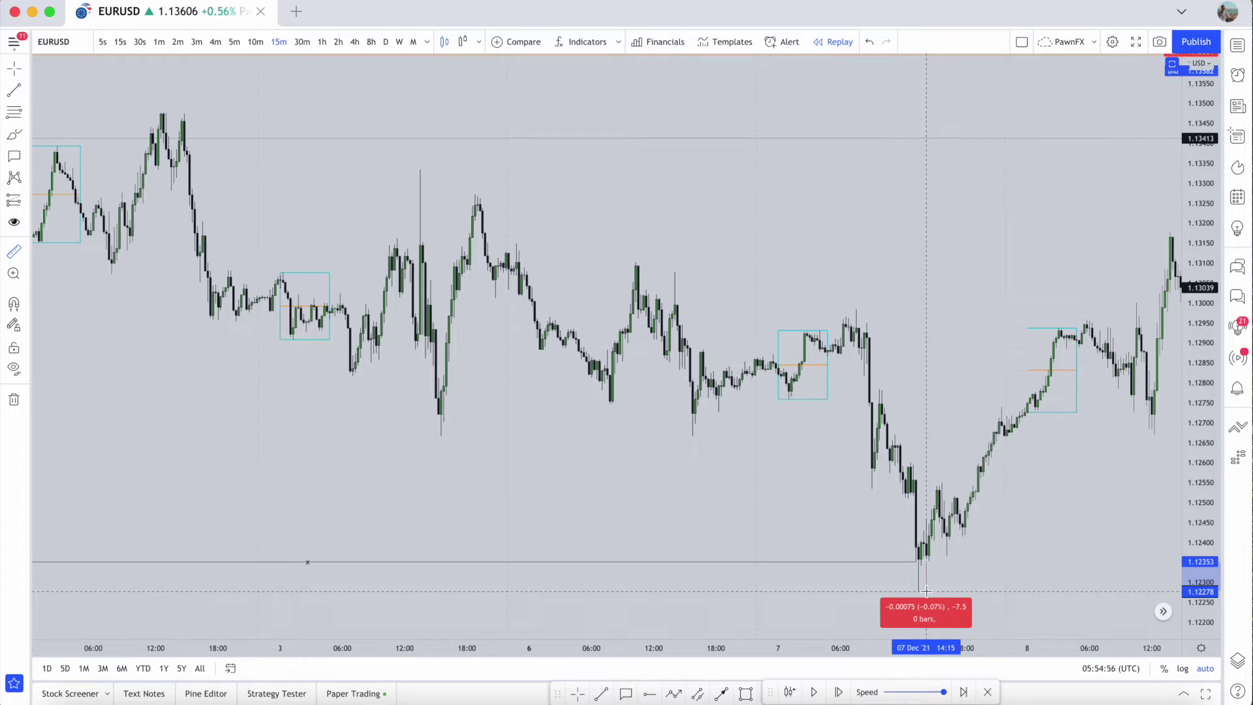
click(926, 591)
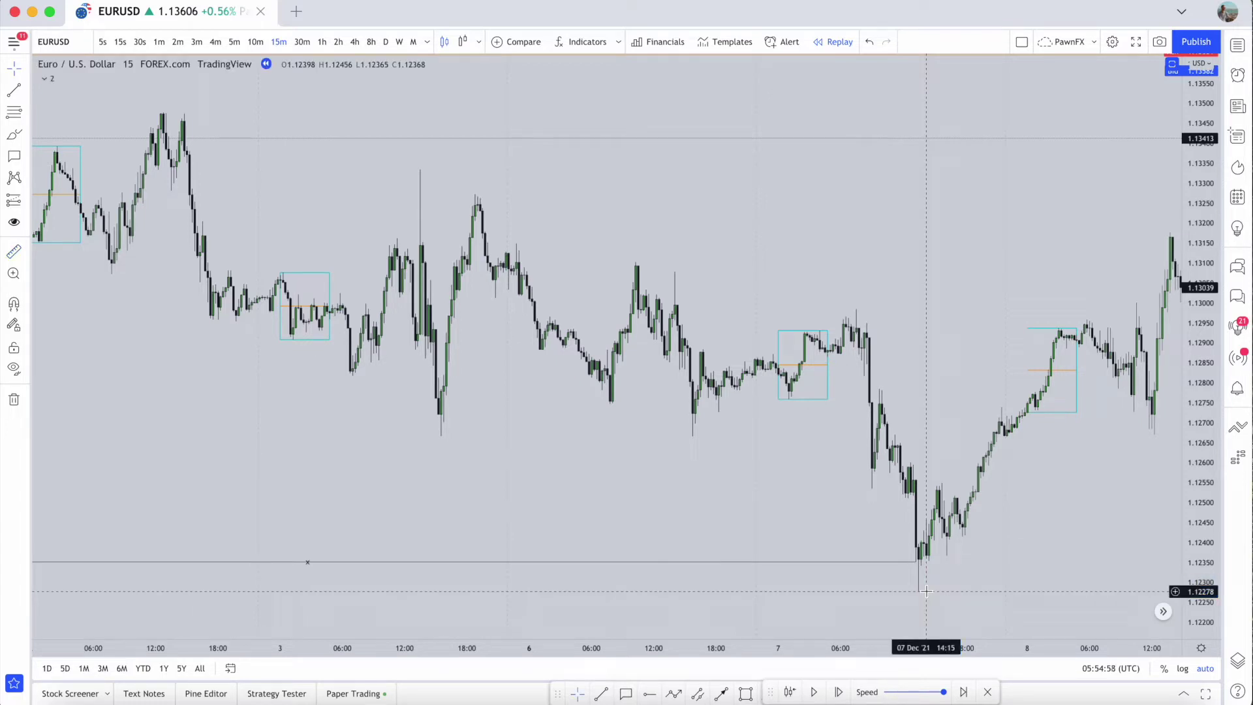
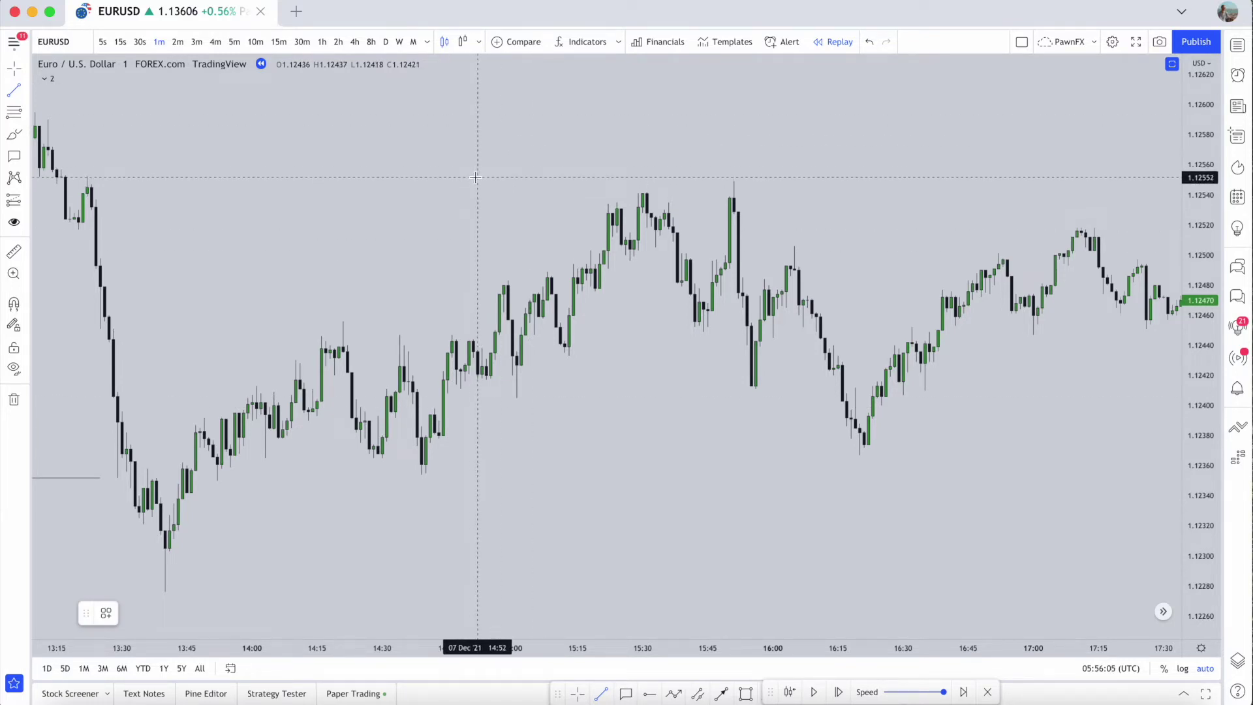
Step: Try to mark the high before the 7 December drop with a short horizontal trend line at about 1.12553
click(78, 176)
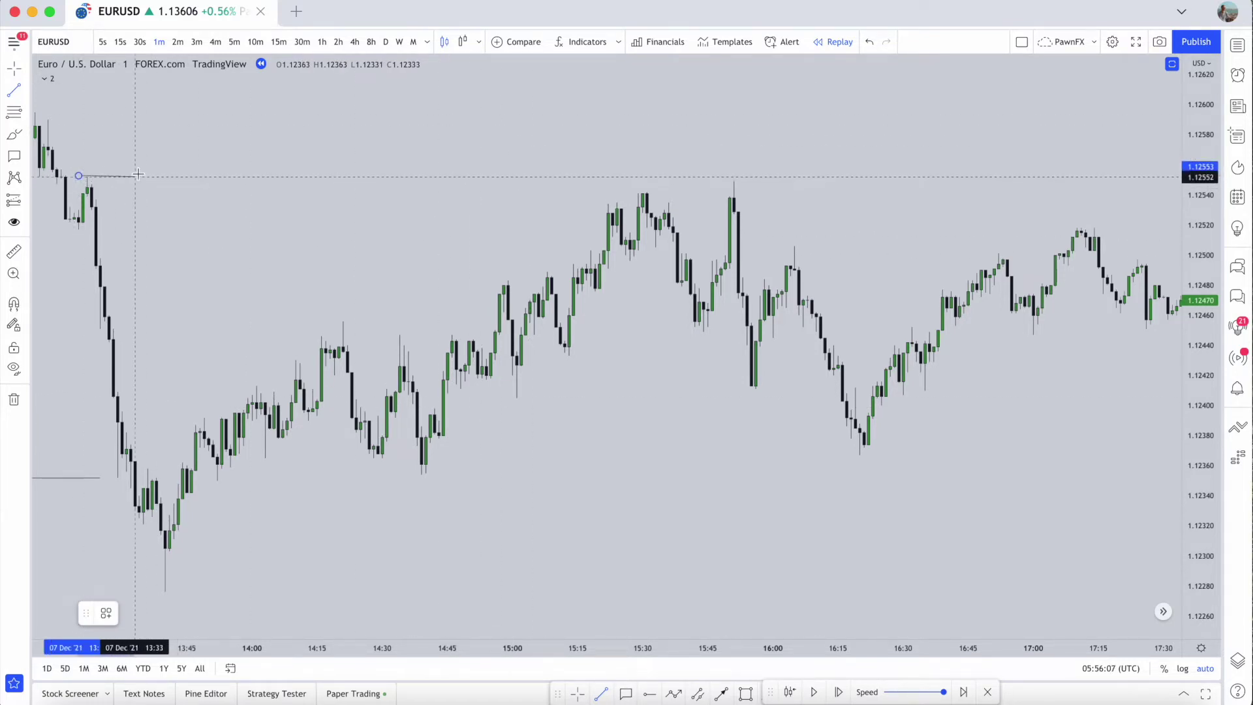
click(139, 175)
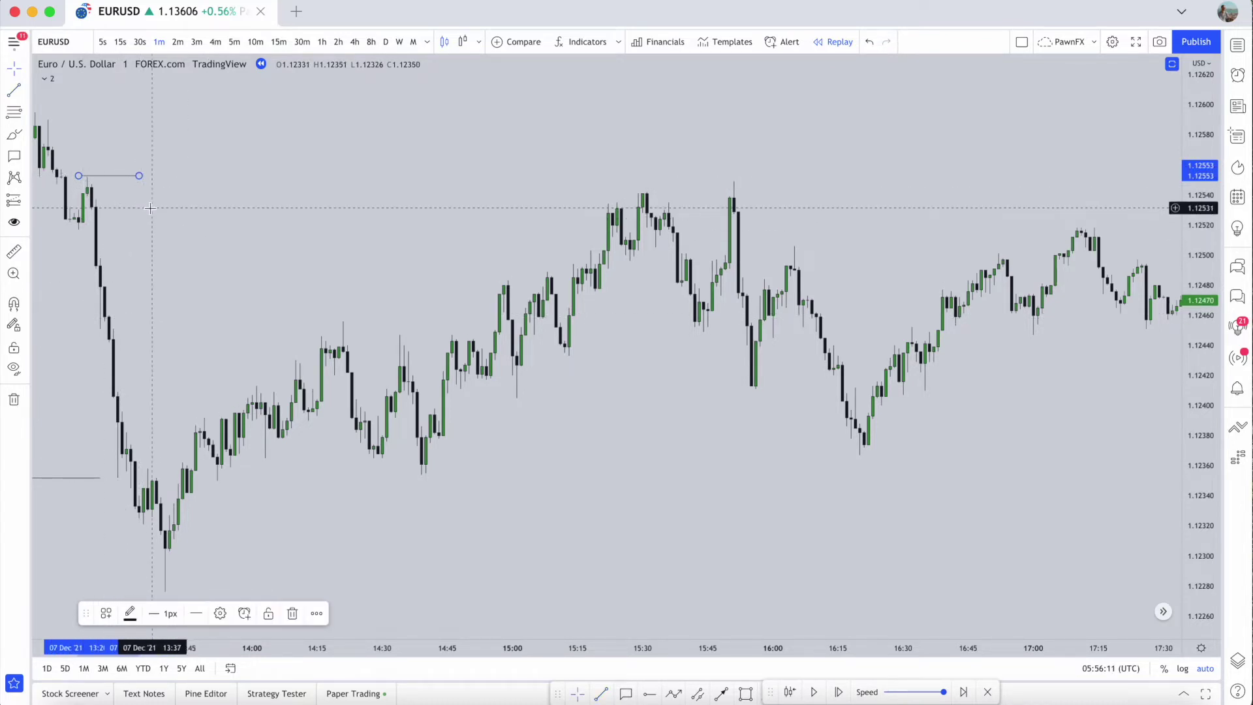
click(380, 175)
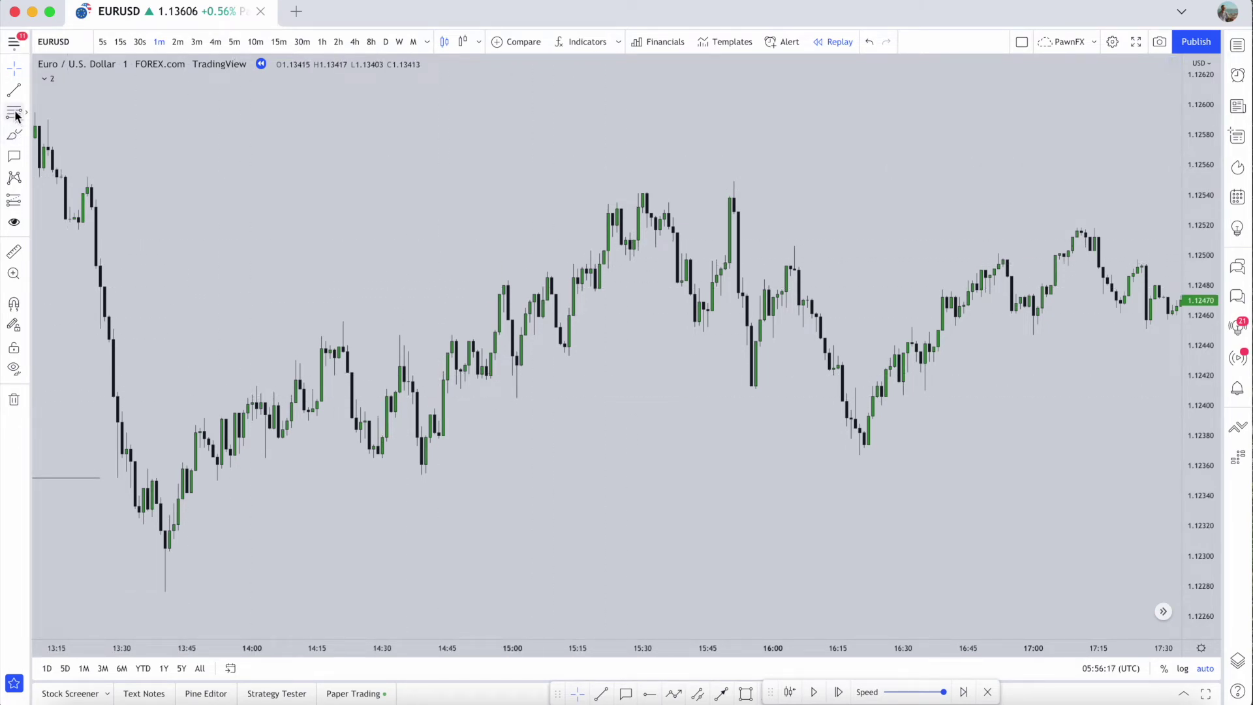
Step: Draw a rectangle from the 13:22 high at about 1.12552 down to about 1.12276, extended to 16:02
click(24, 135)
click(71, 183)
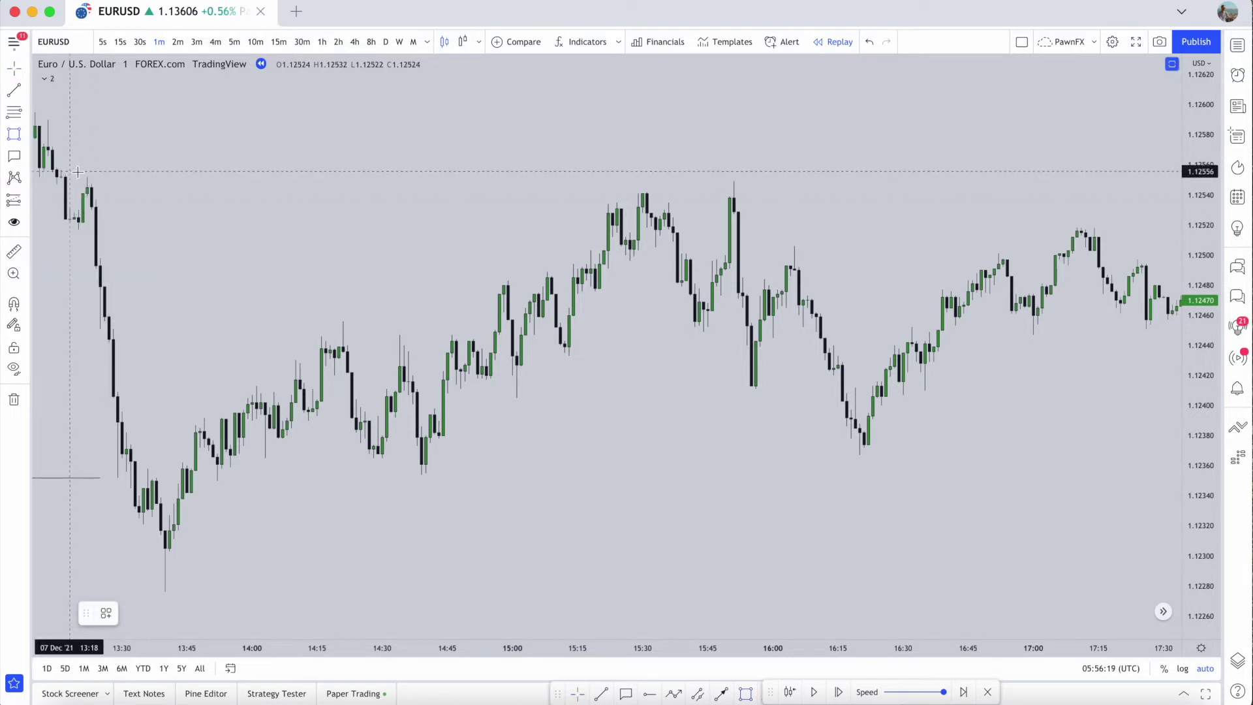
drag(87, 174, 165, 592)
drag(165, 384, 782, 357)
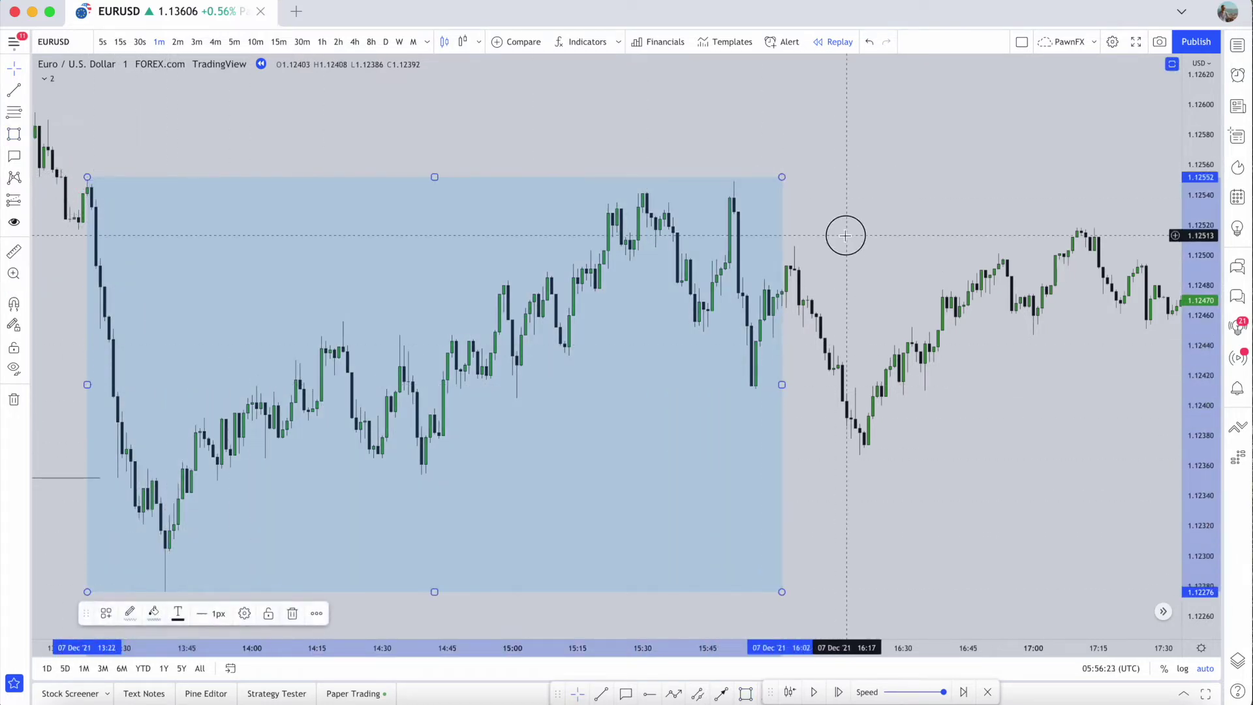
click(841, 234)
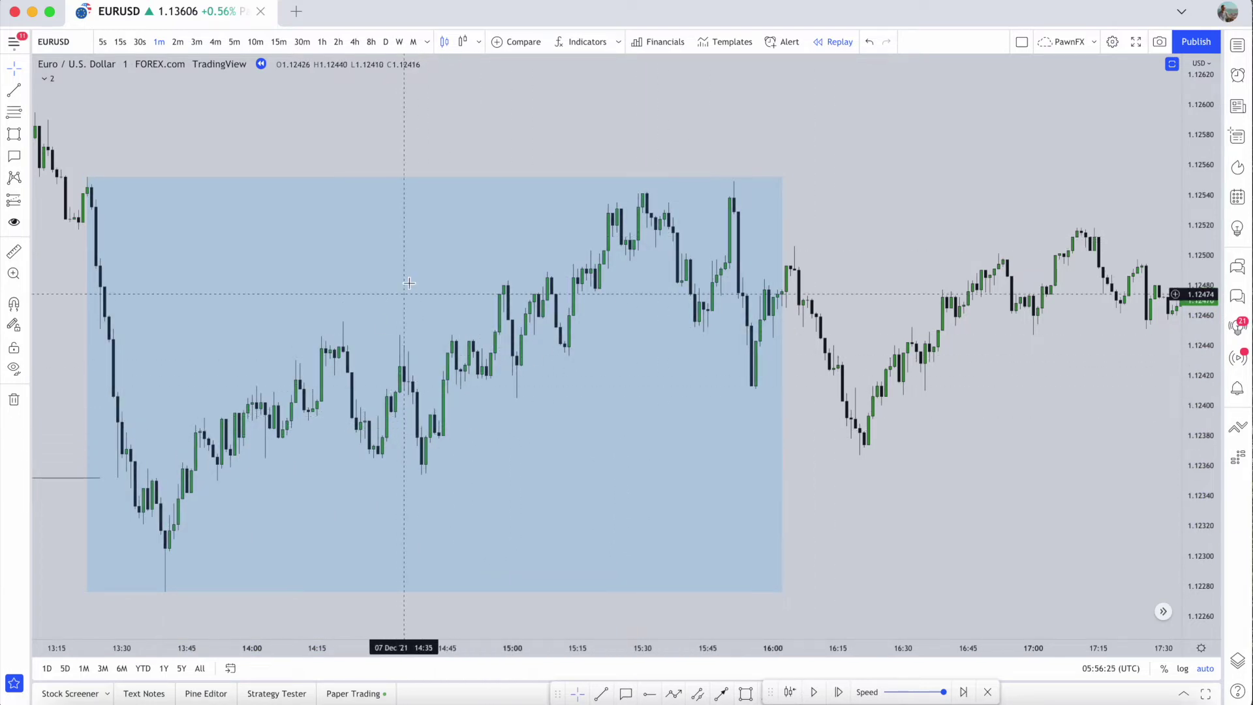
Step: Mark the successive swing lows of the rise inside the blue rectangle with short horizontal red brush arrows
click(26, 135)
click(34, 131)
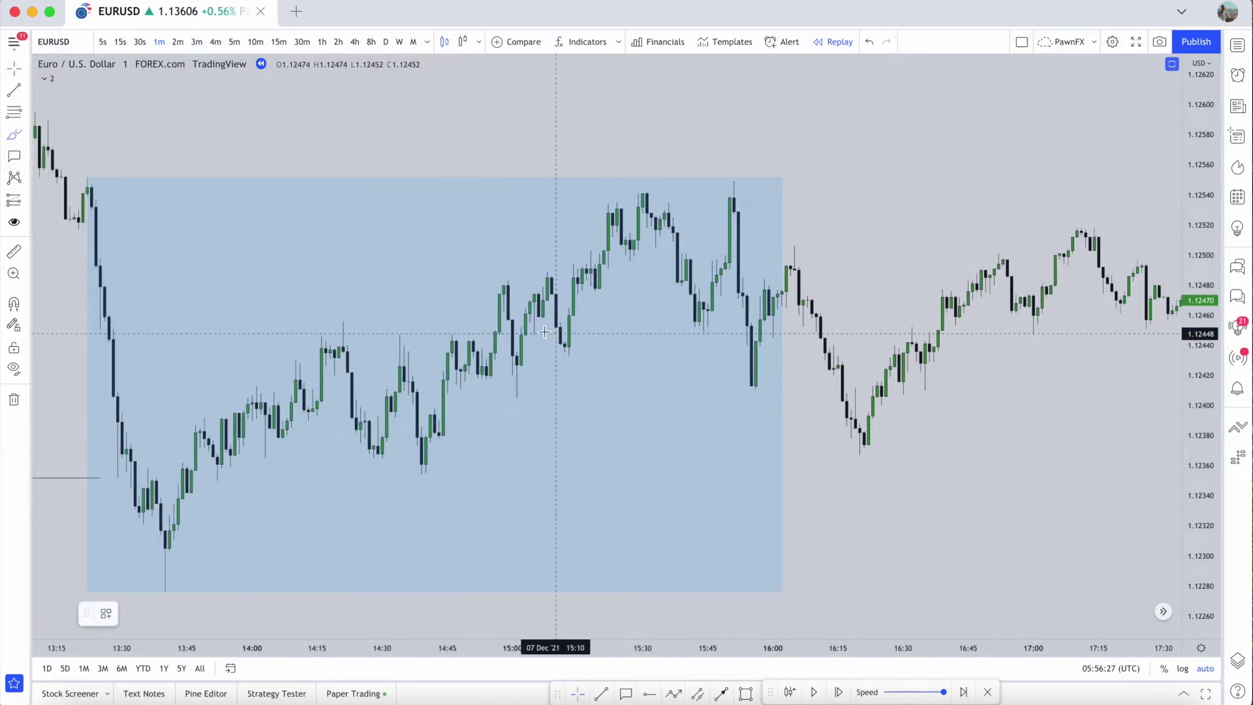
mouse_move(562, 334)
mouse_down()
mouse_move(602, 332)
mouse_move(599, 351)
mouse_up()
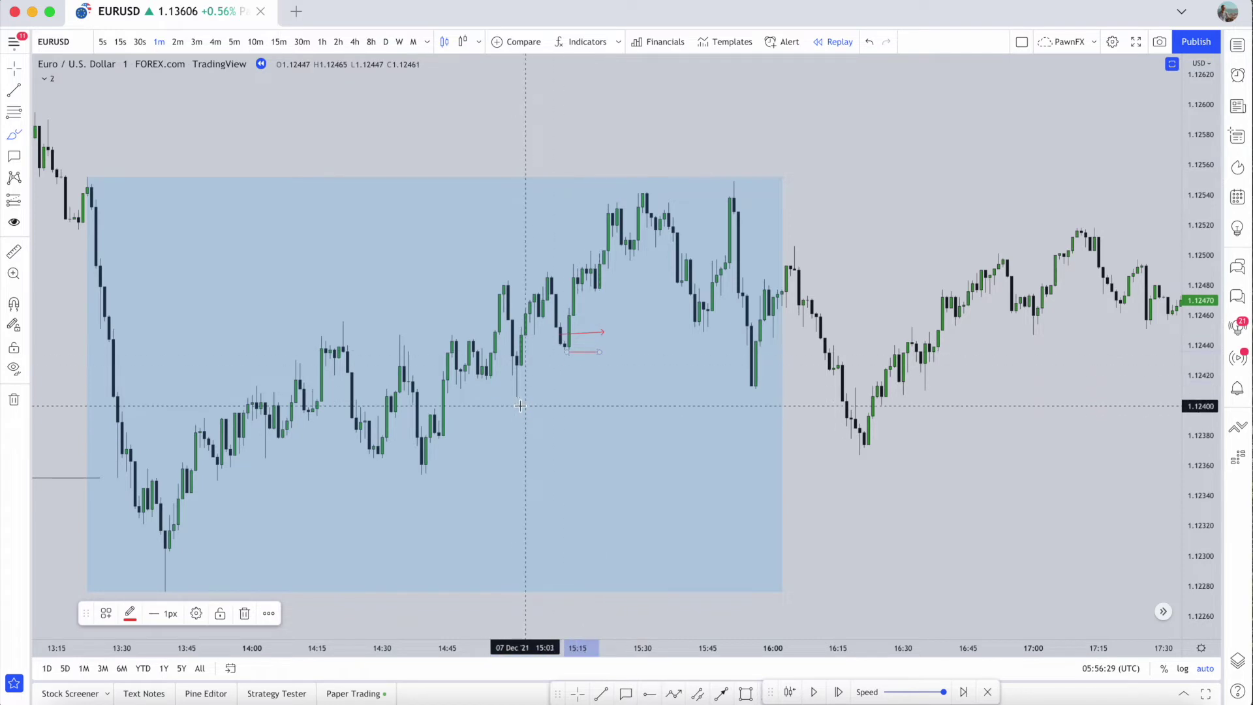
drag(519, 402, 547, 402)
drag(446, 423, 469, 422)
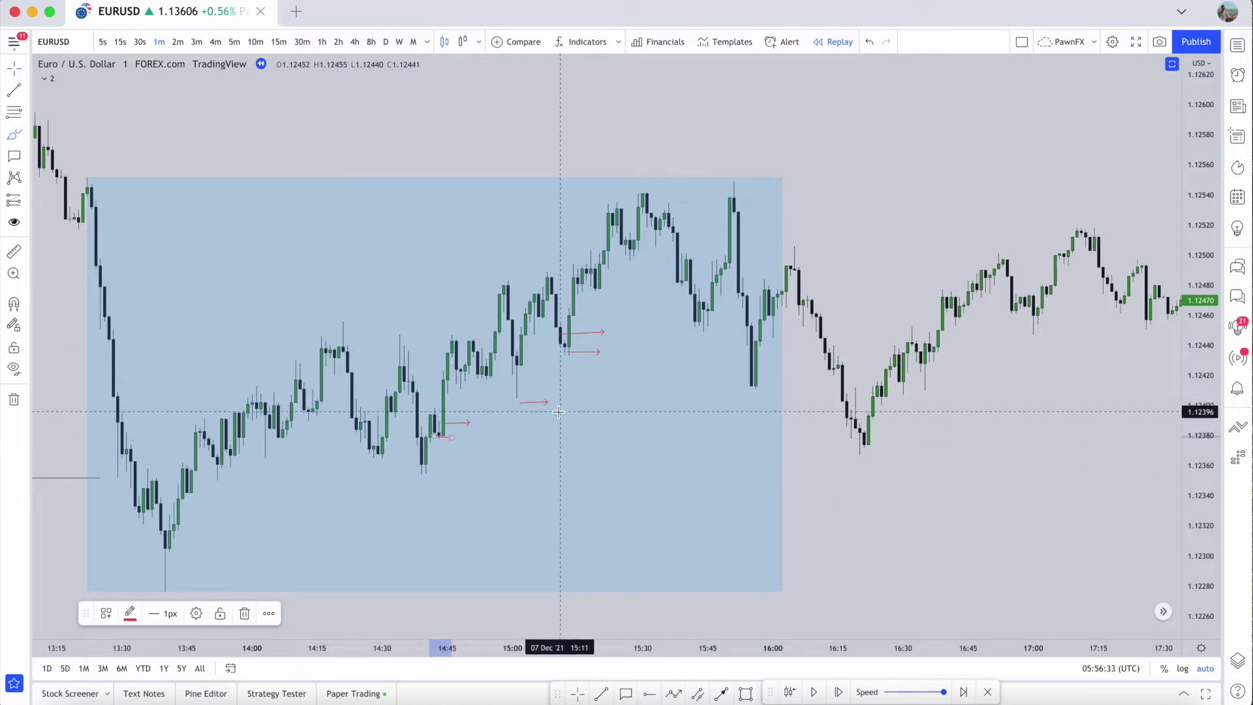
Step: Clear the rectangle and red arrows, and mark the low near 14:28 with a horizontal trend line at 1.12365 using the $$ template
key(super)
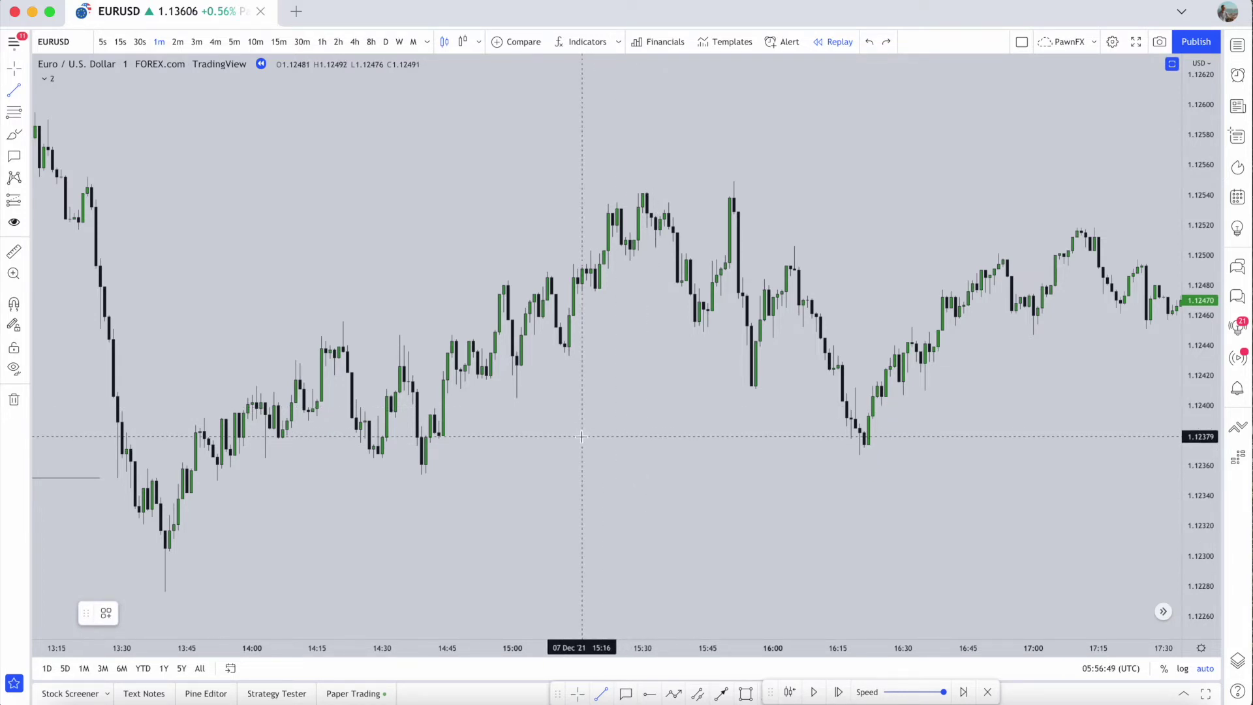
click(373, 465)
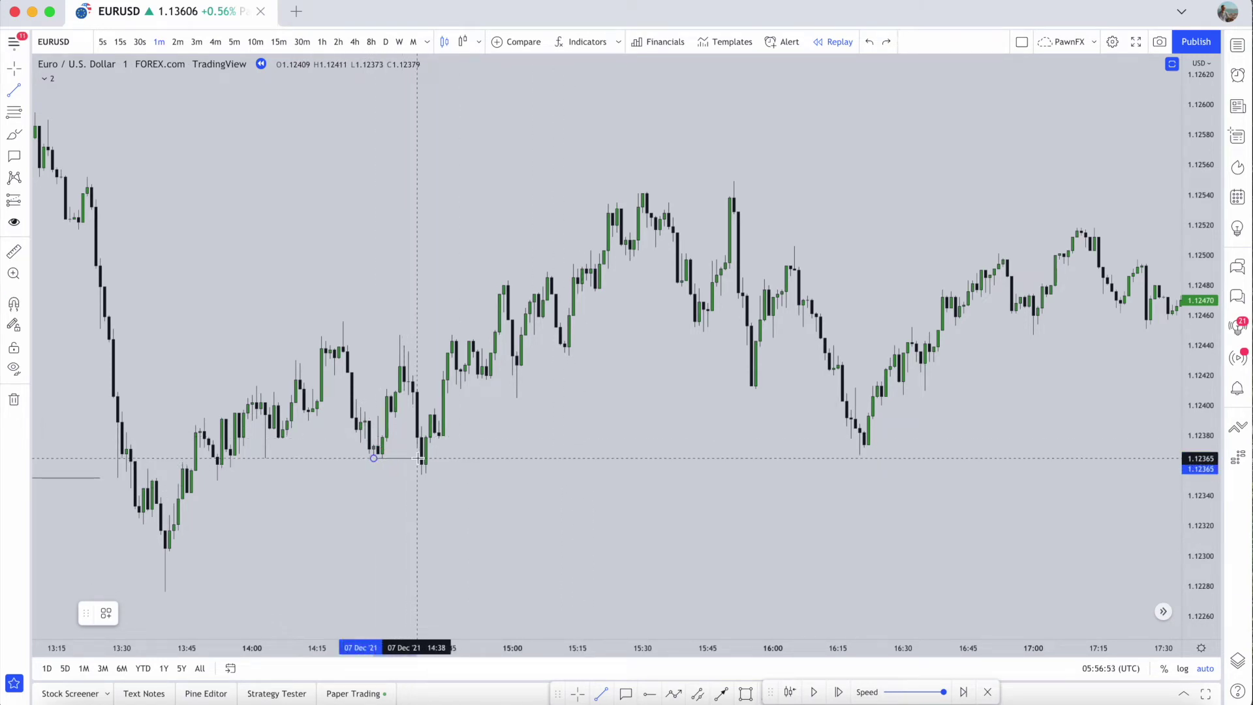
click(418, 458)
right_click(417, 458)
mouse_move(521, 506)
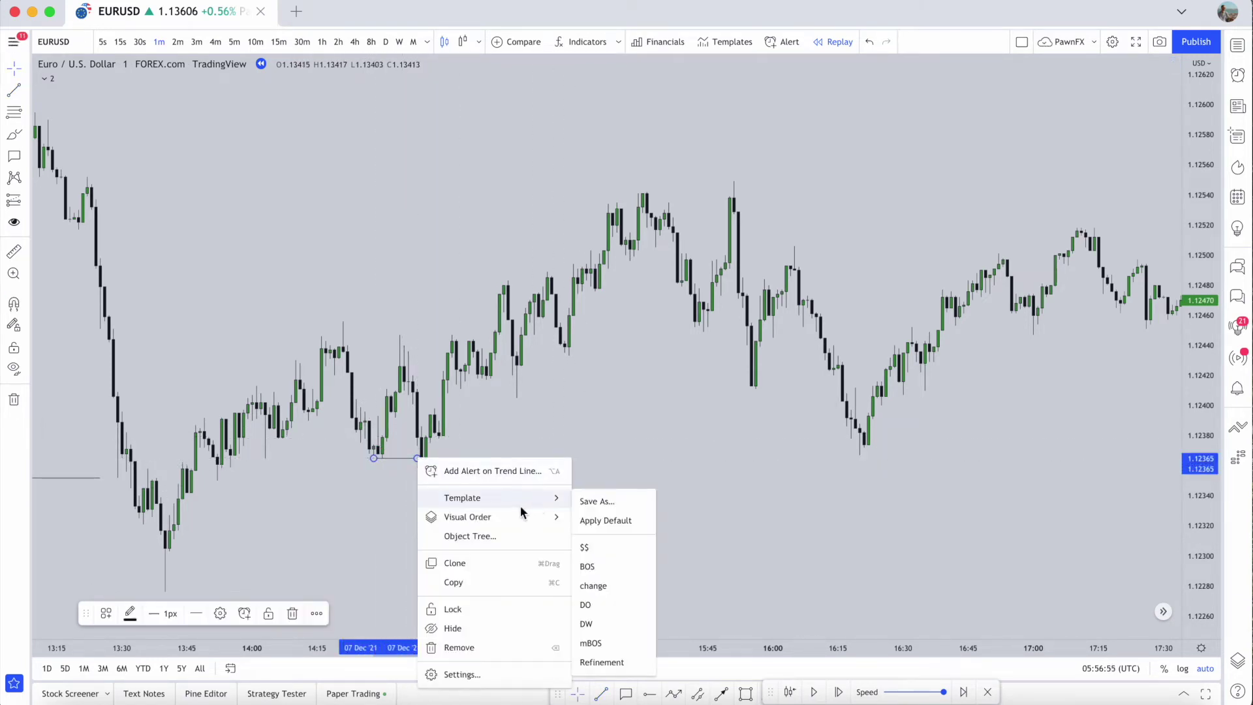
click(585, 547)
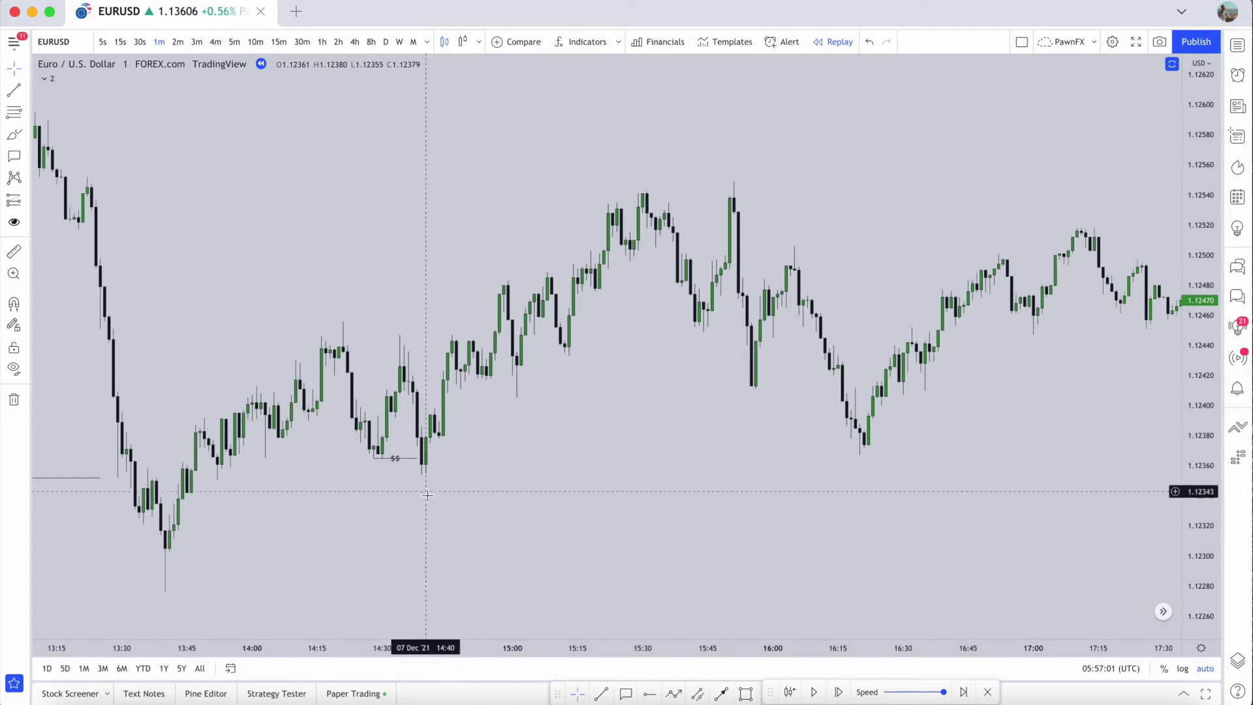
Step: Extend the end of the horizontal $$ line at 1.12365 to the 14:39 candle
click(421, 459)
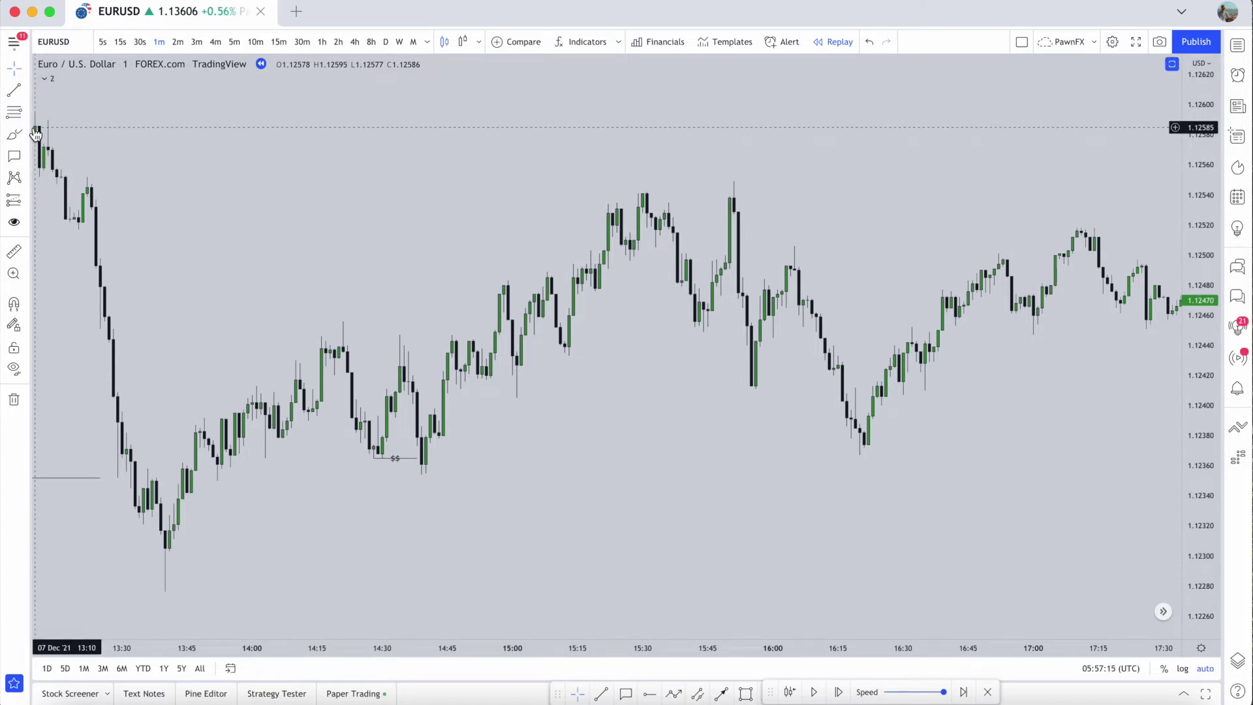
click(417, 462)
drag(418, 459, 423, 457)
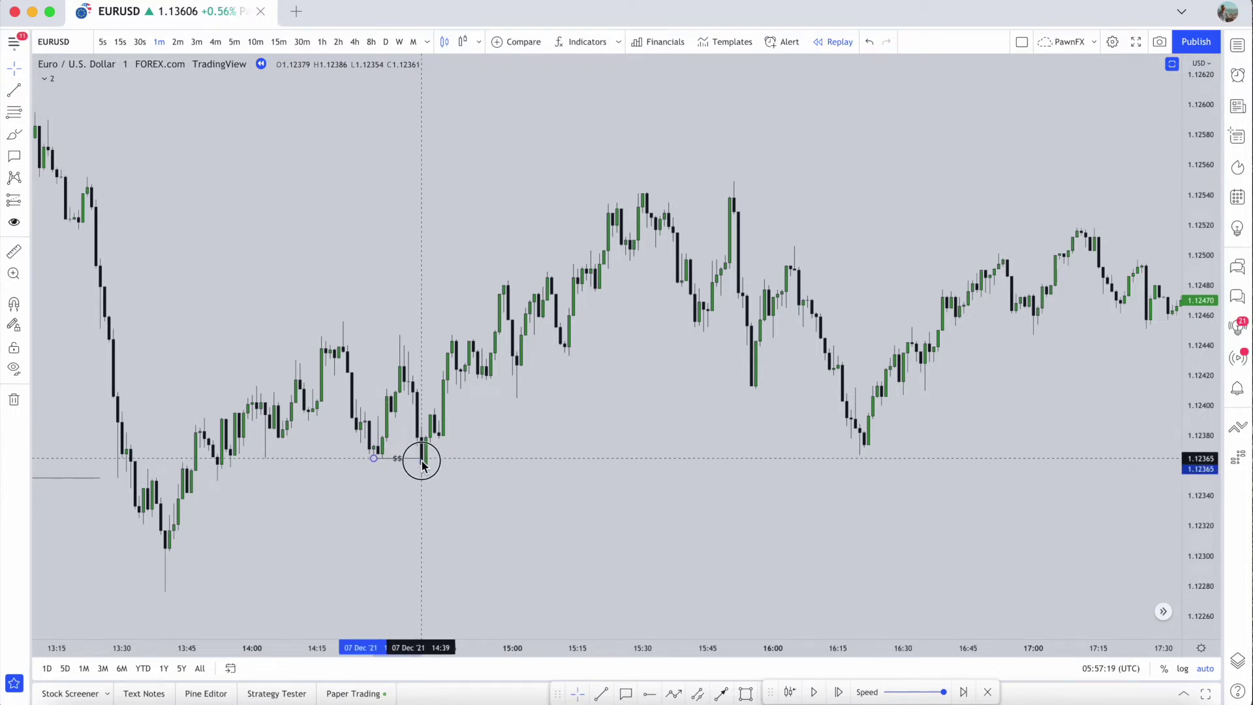
click(517, 456)
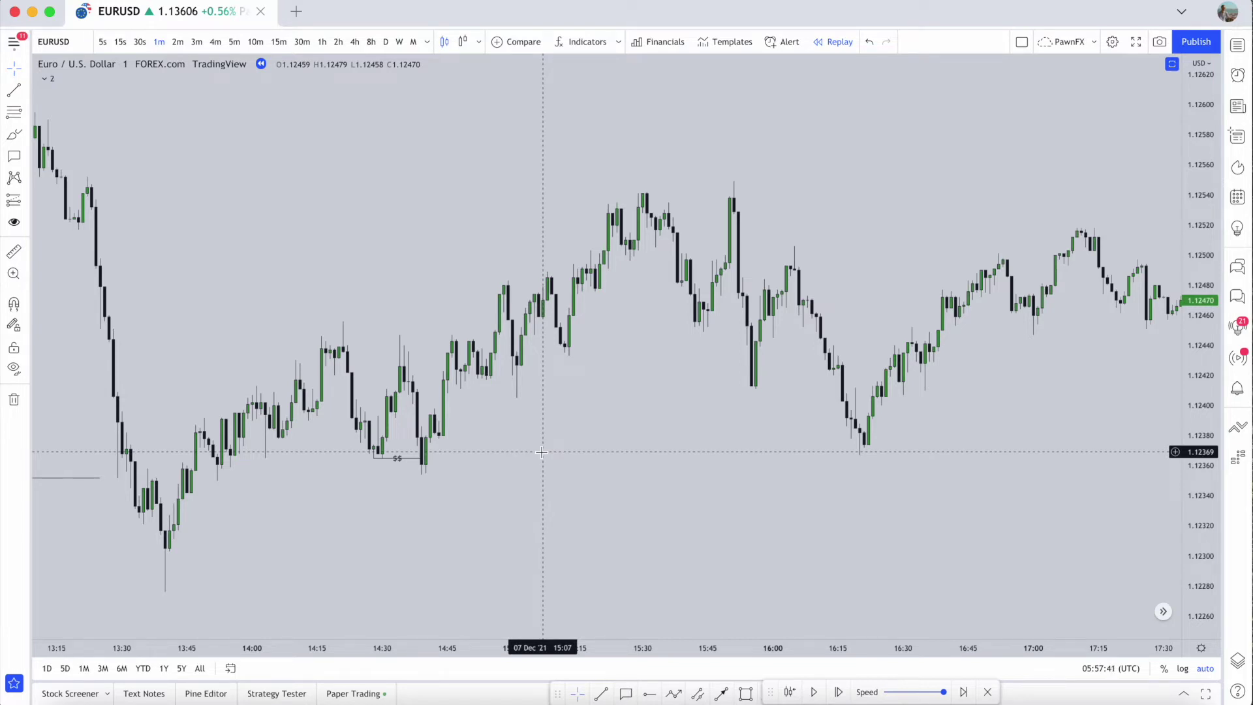
Step: Draw a rectangle over the 14:39 candle's range from 1.12386 to 1.12354, extended to about 16:25
click(26, 138)
click(98, 182)
key(super)
mouse_move(421, 424)
mouse_down()
mouse_move(422, 475)
mouse_move(1029, 450)
mouse_up()
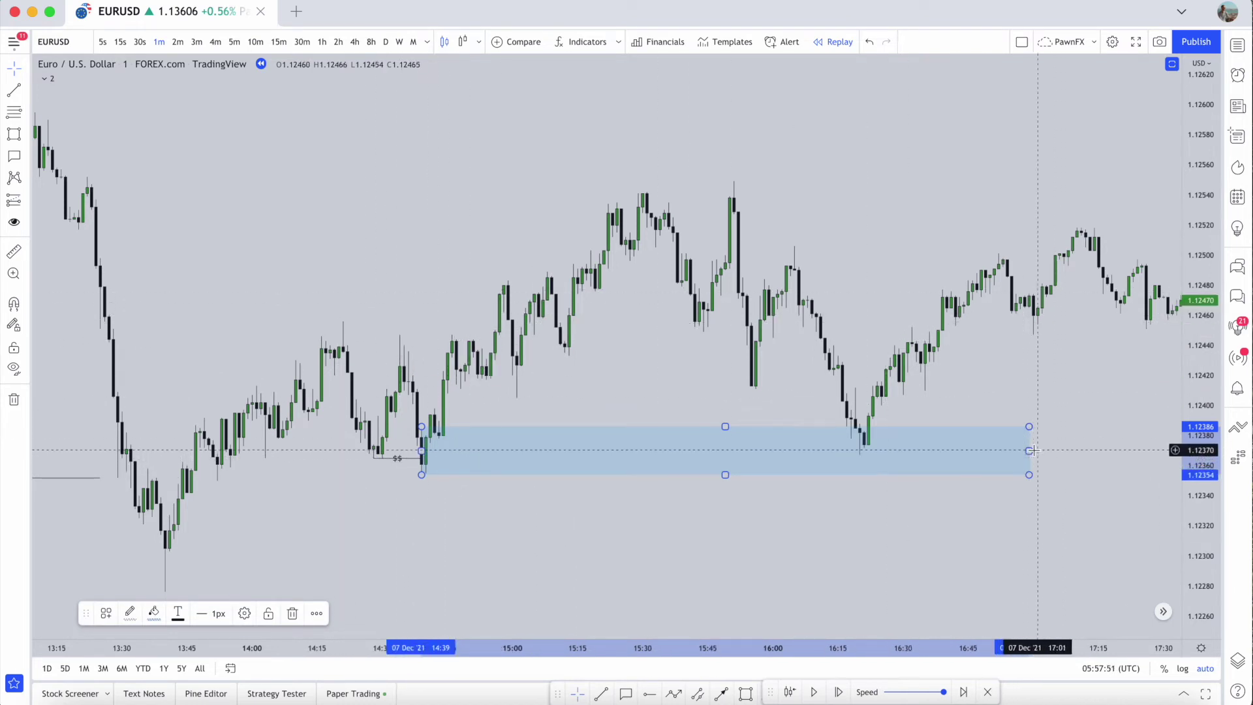
drag(1031, 450, 881, 450)
click(938, 447)
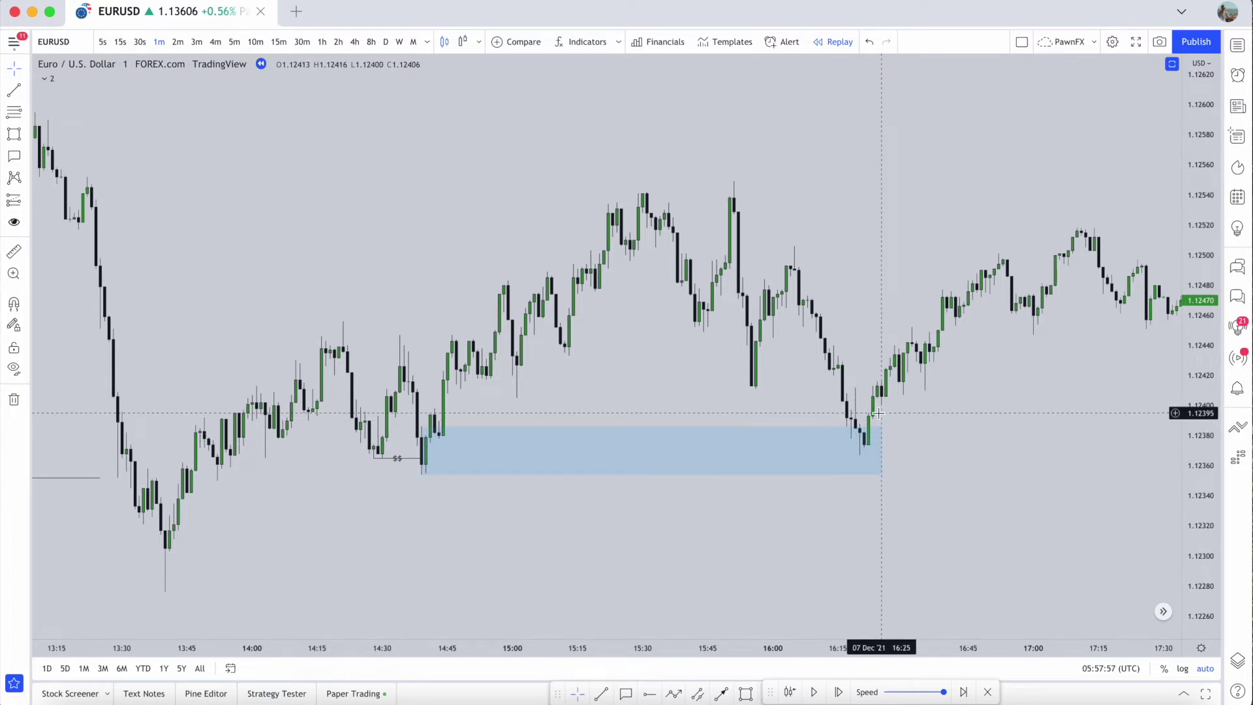
Step: Place a long position at the 16:20 low with entry at 1.12371 and the stop just below the blue zone at 1.12353
click(11, 202)
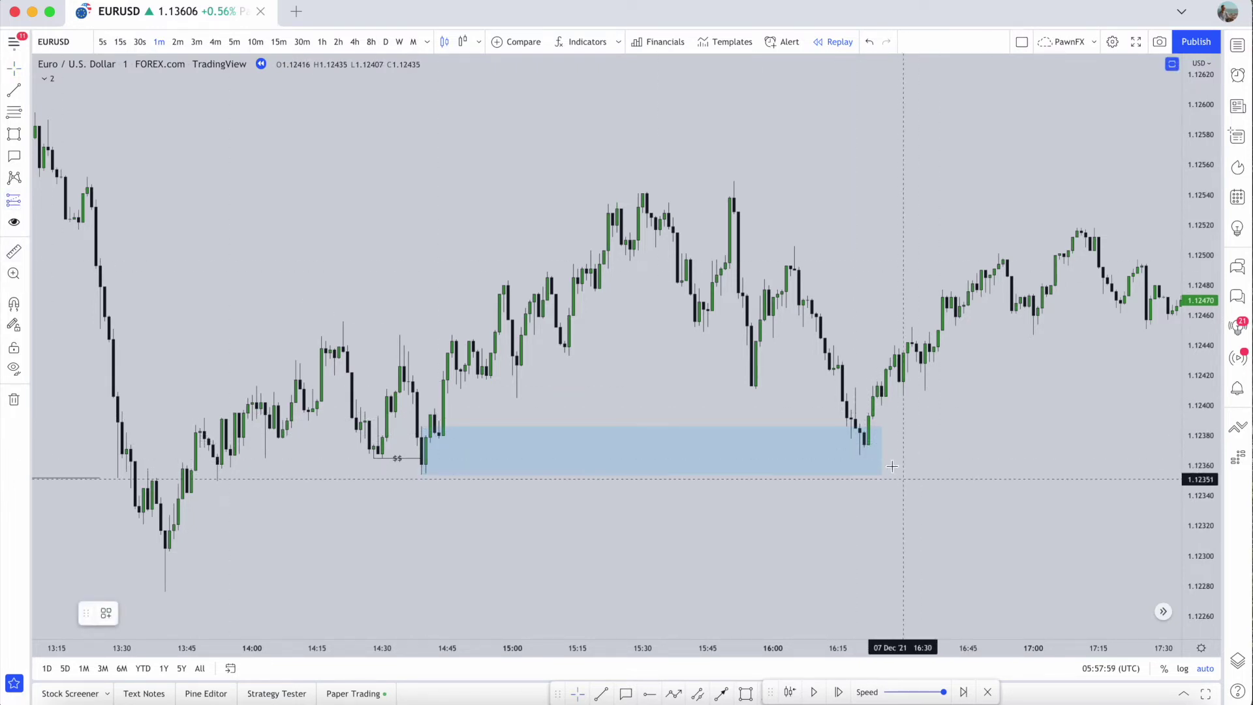
click(860, 449)
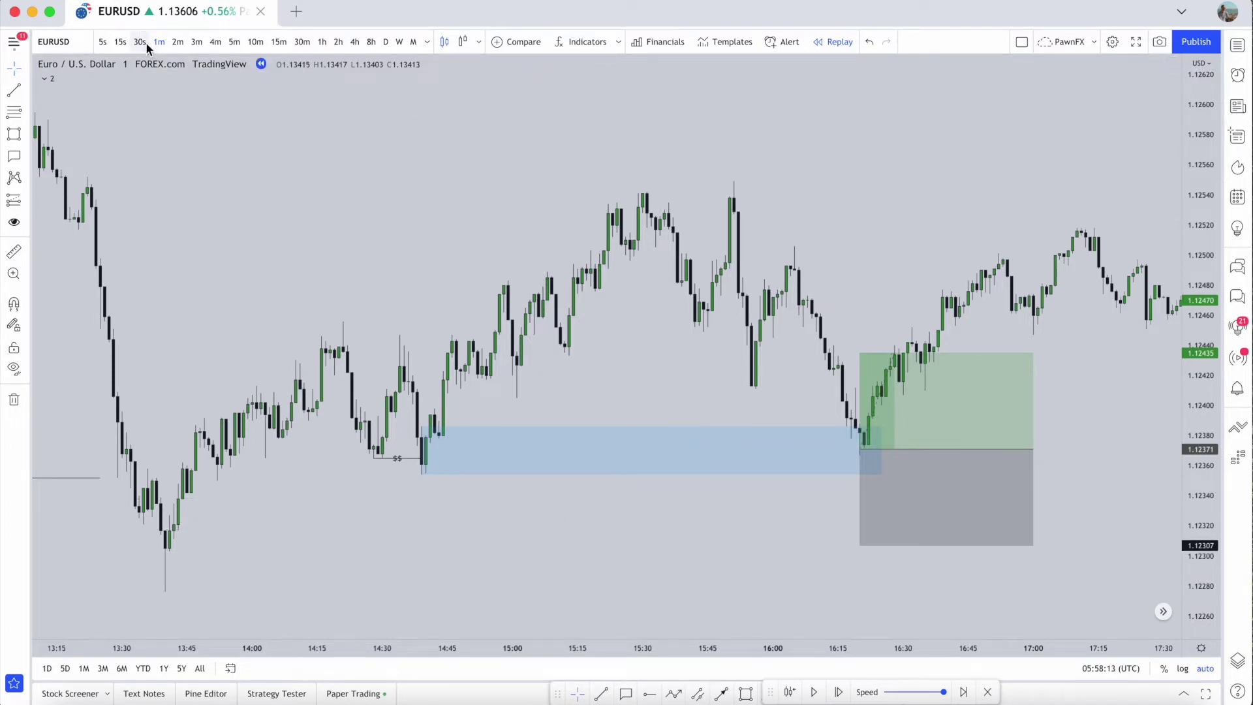
click(423, 452)
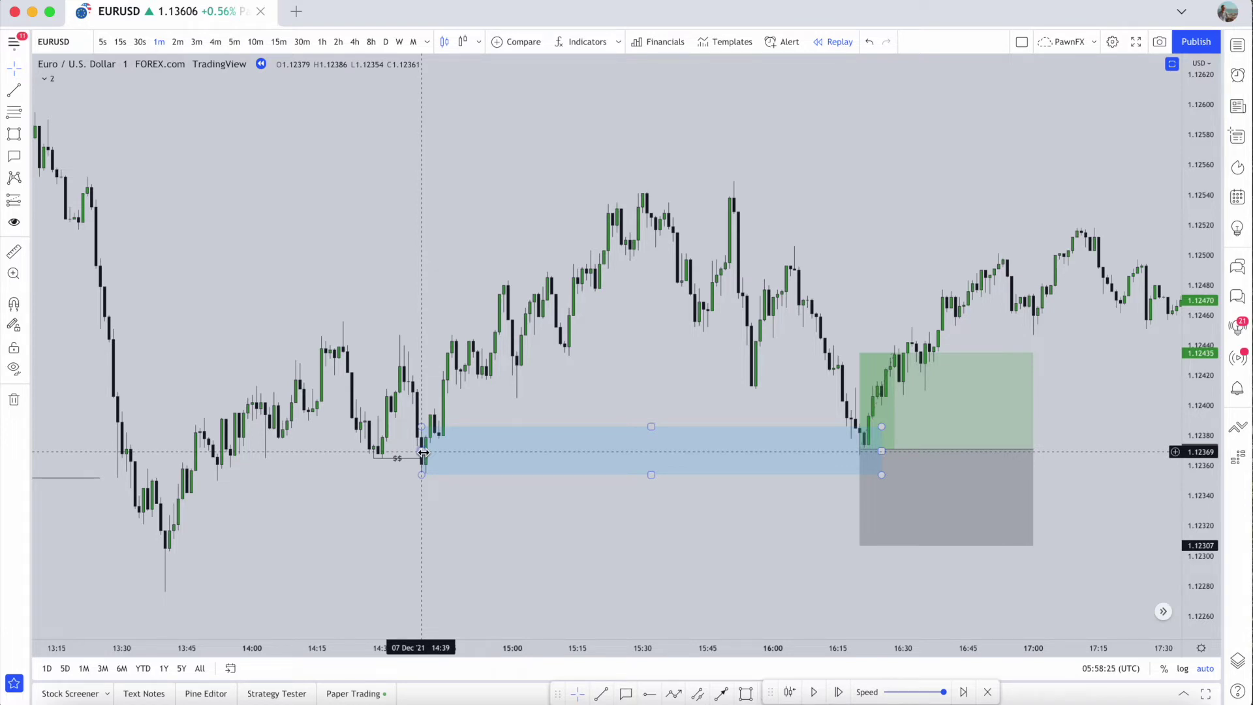
click(711, 447)
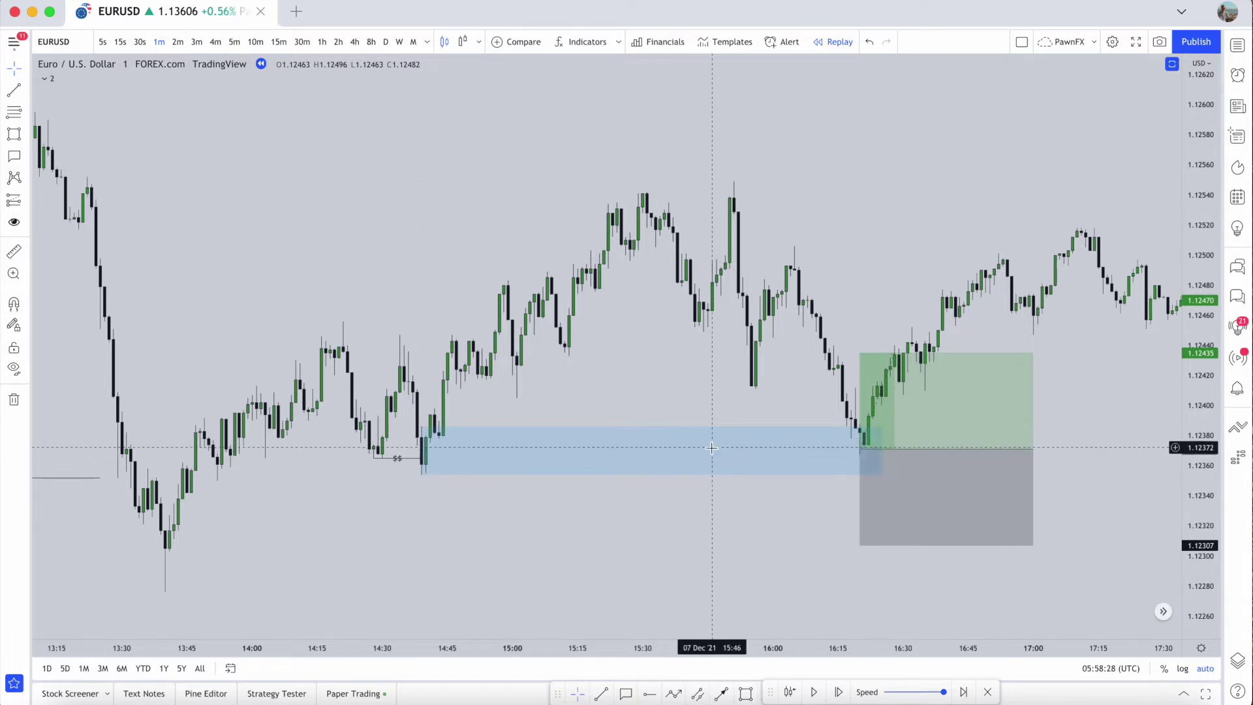
drag(861, 545, 862, 476)
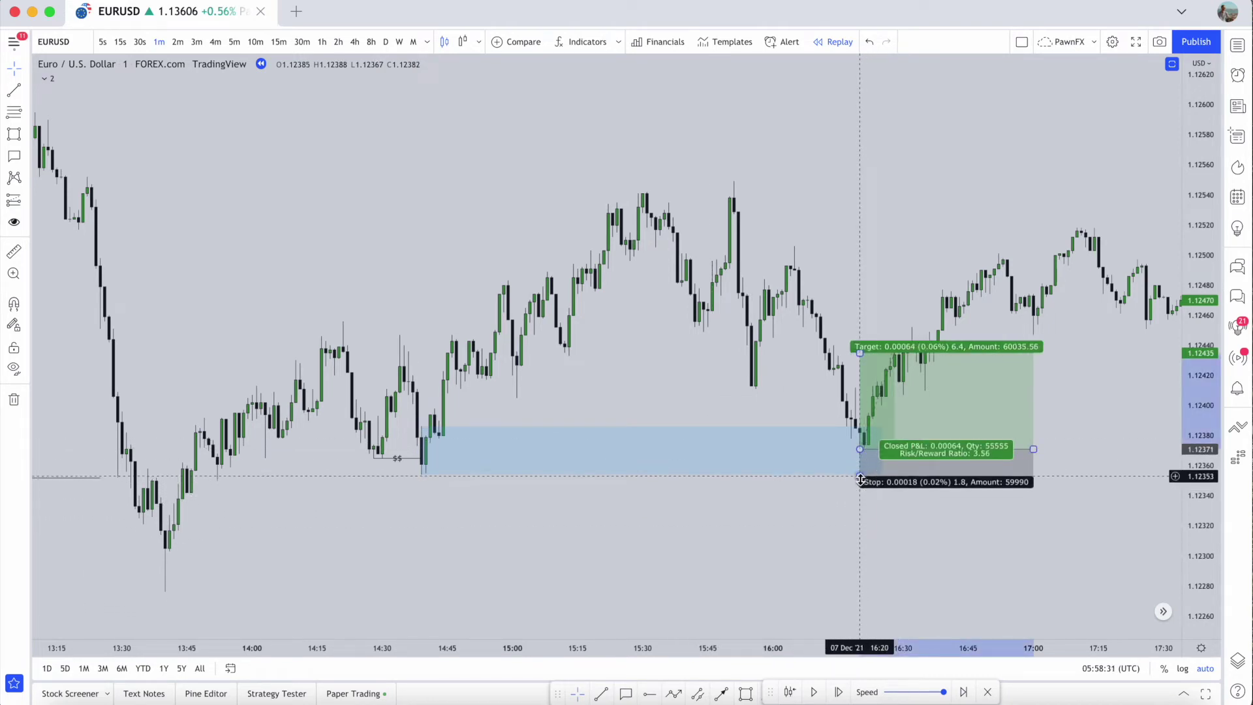
click(866, 452)
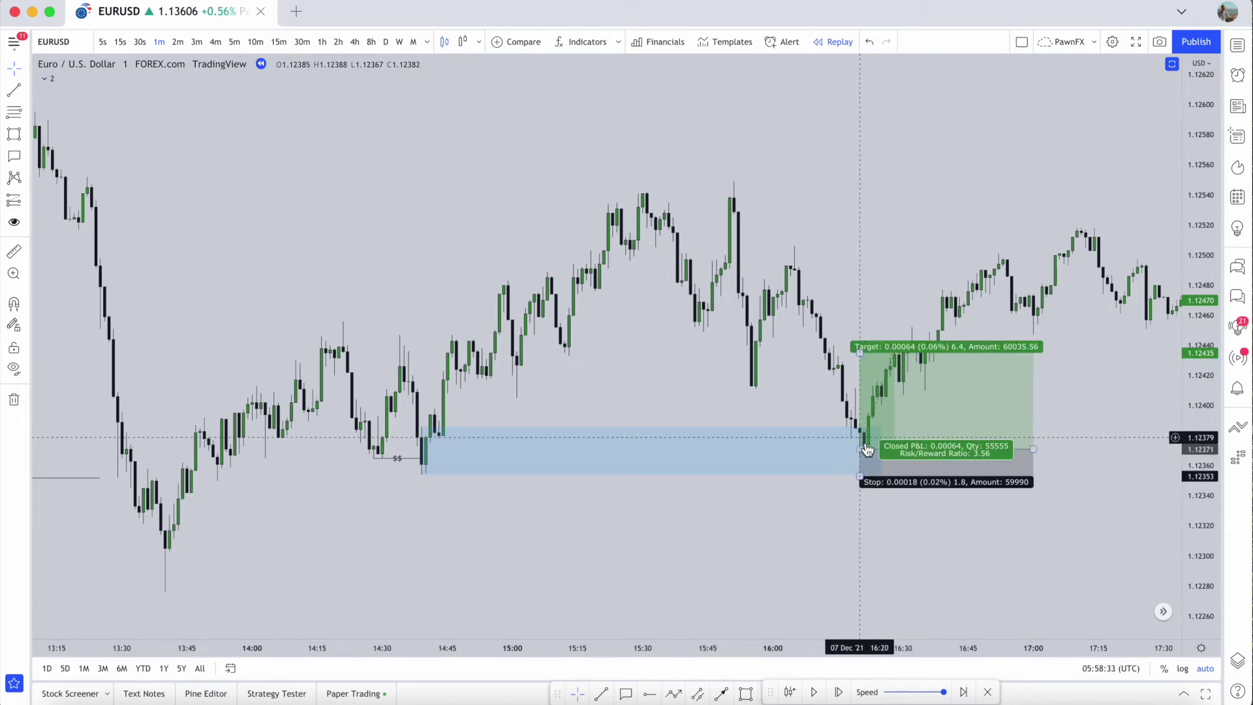
Step: Try tightening the long position's stop to 0.6 pips below the entry
drag(870, 471, 858, 458)
click(863, 460)
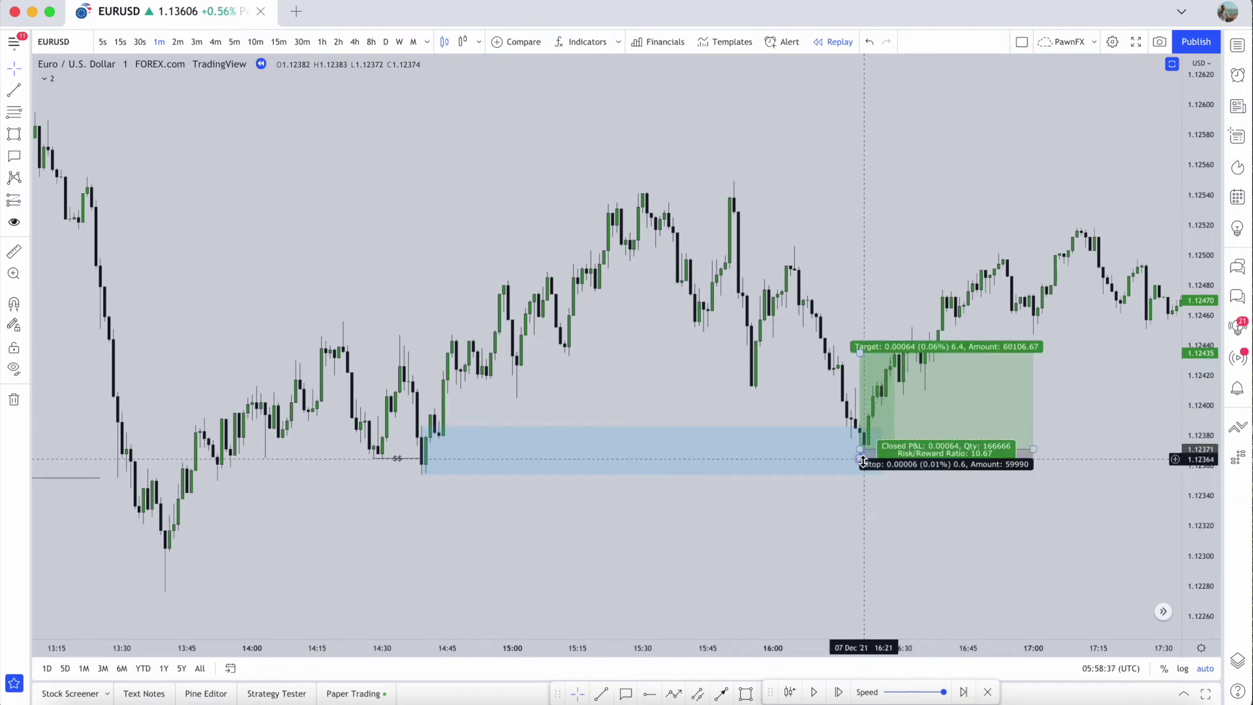
key(ctrl+z)
Step: Switch the chart to the 15-minute timeframe around the 7 December drop and the long position
click(855, 431)
scroll(852, 428, down, 2)
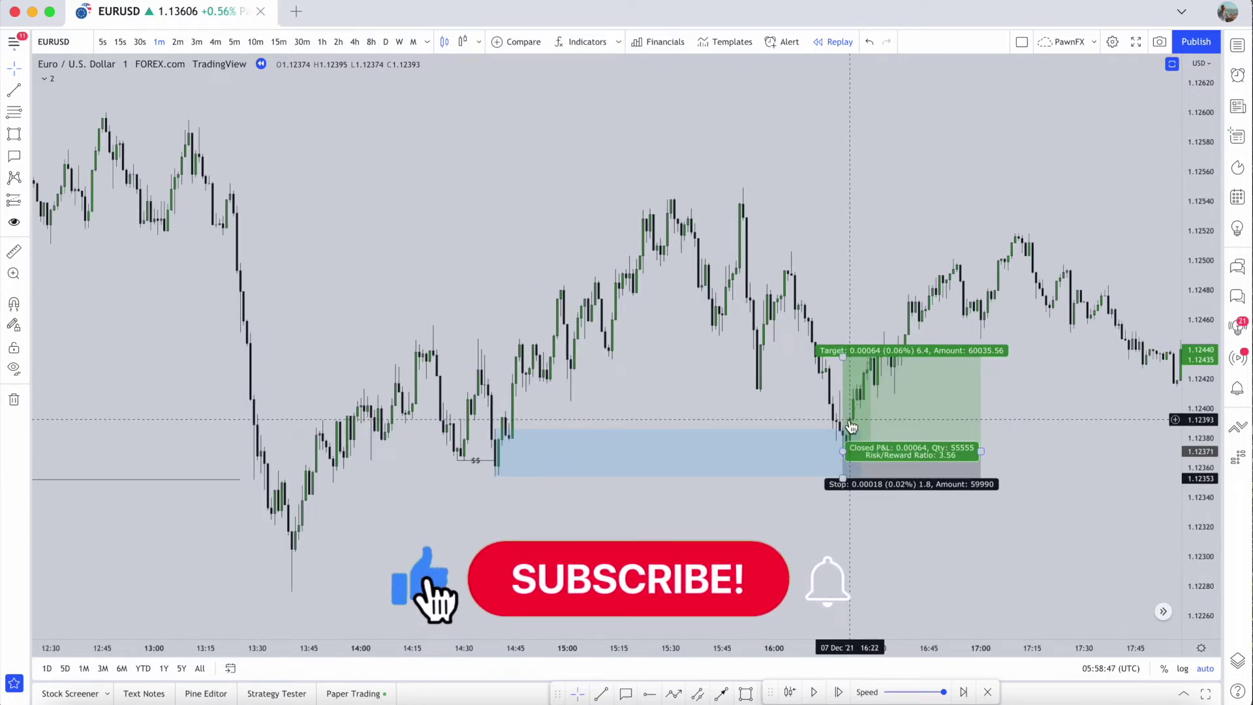
click(770, 386)
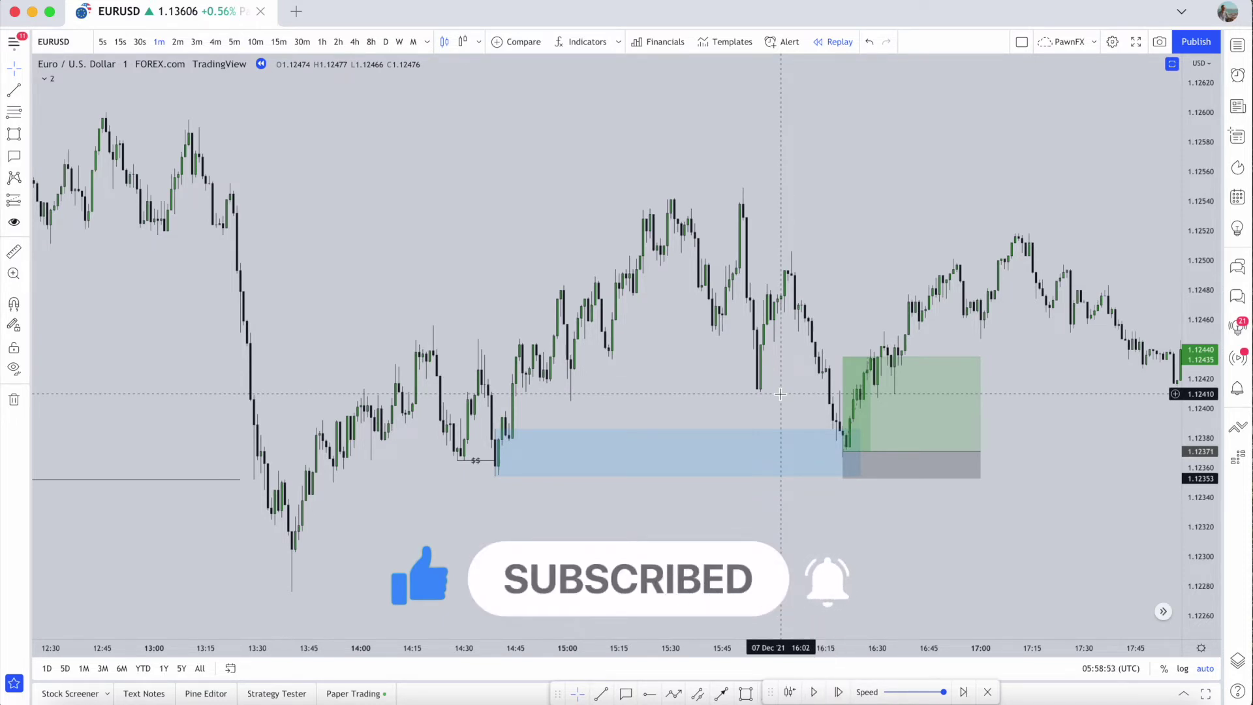
scroll(780, 393, up, 2)
click(797, 392)
scroll(829, 398, down, 3)
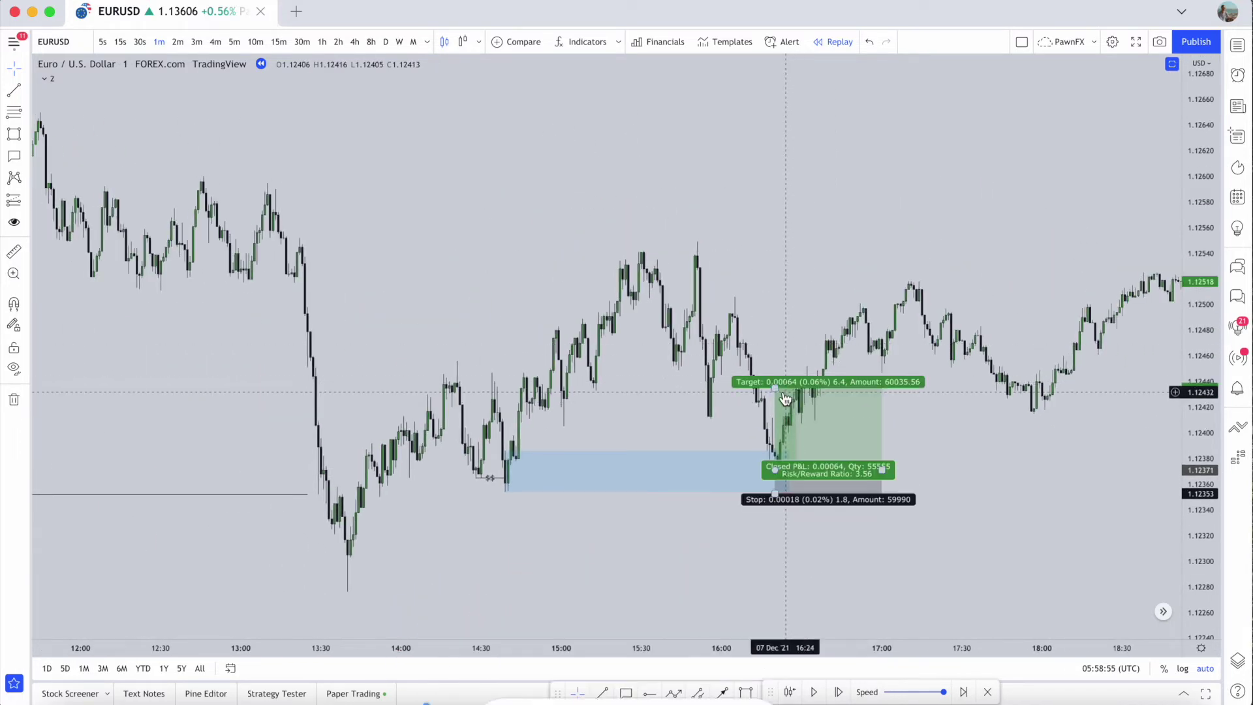
click(529, 209)
scroll(392, 131, down, 1)
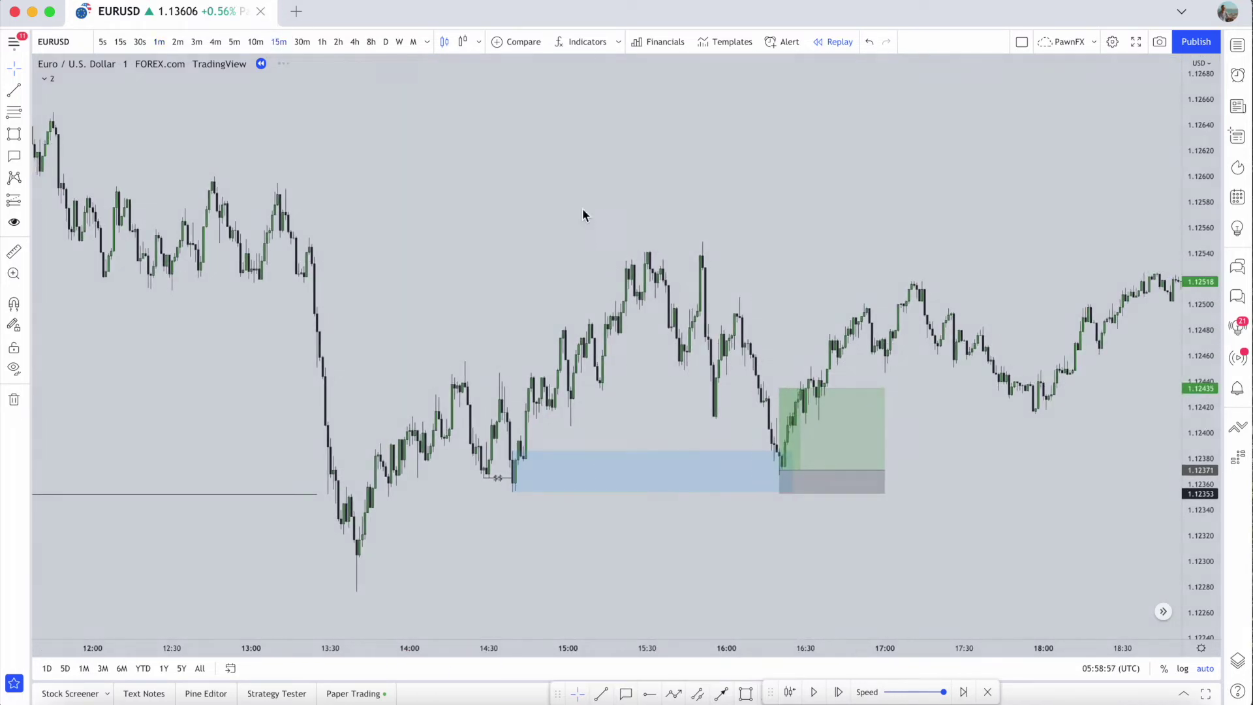
text(15)
key(Return)
scroll(715, 296, right, 5)
scroll(715, 295, up, 6)
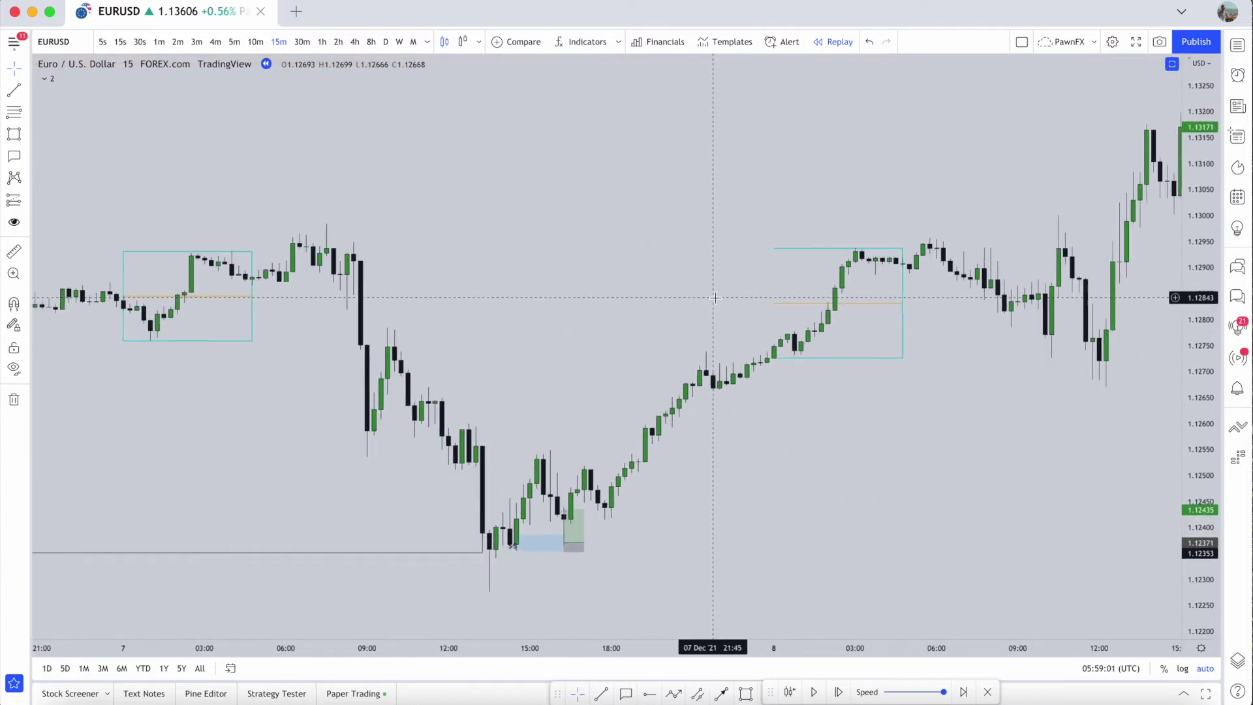
scroll(715, 298, up, 5)
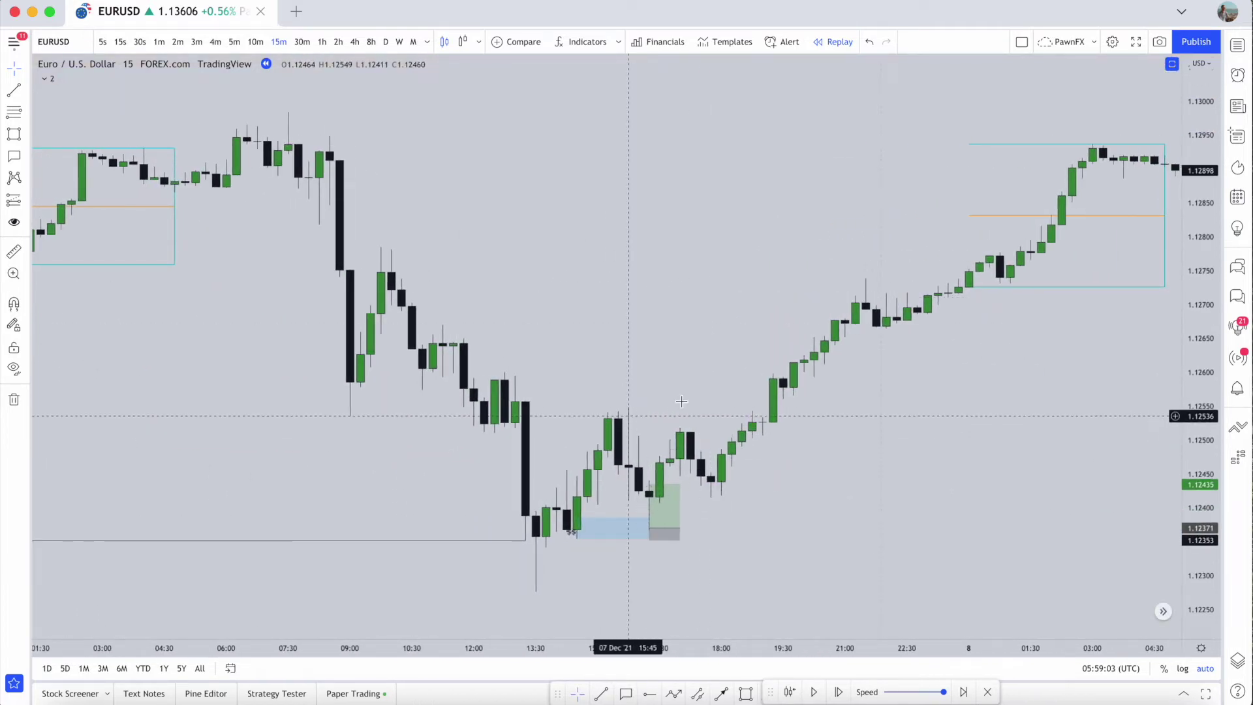
Step: Draw a descending trend line from the 10:00 high at 1.12787 to 1.12586 at 13:15 and apply the $$ template
click(14, 89)
click(391, 246)
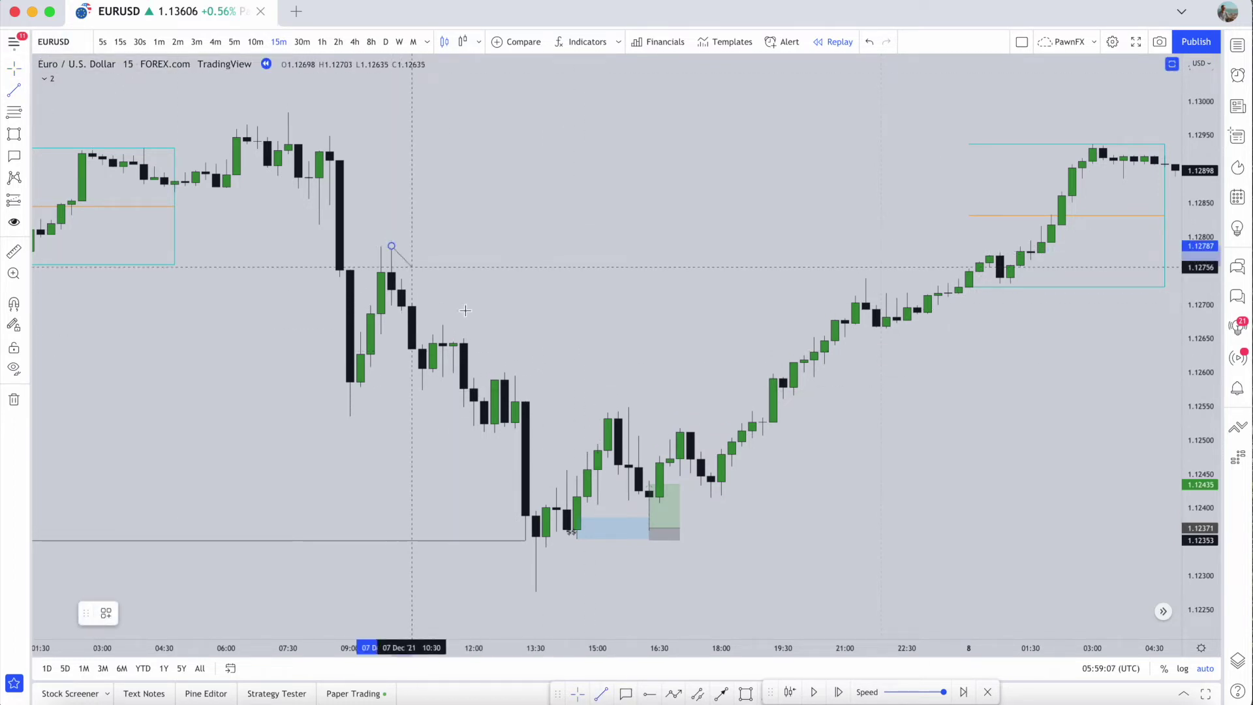
click(525, 383)
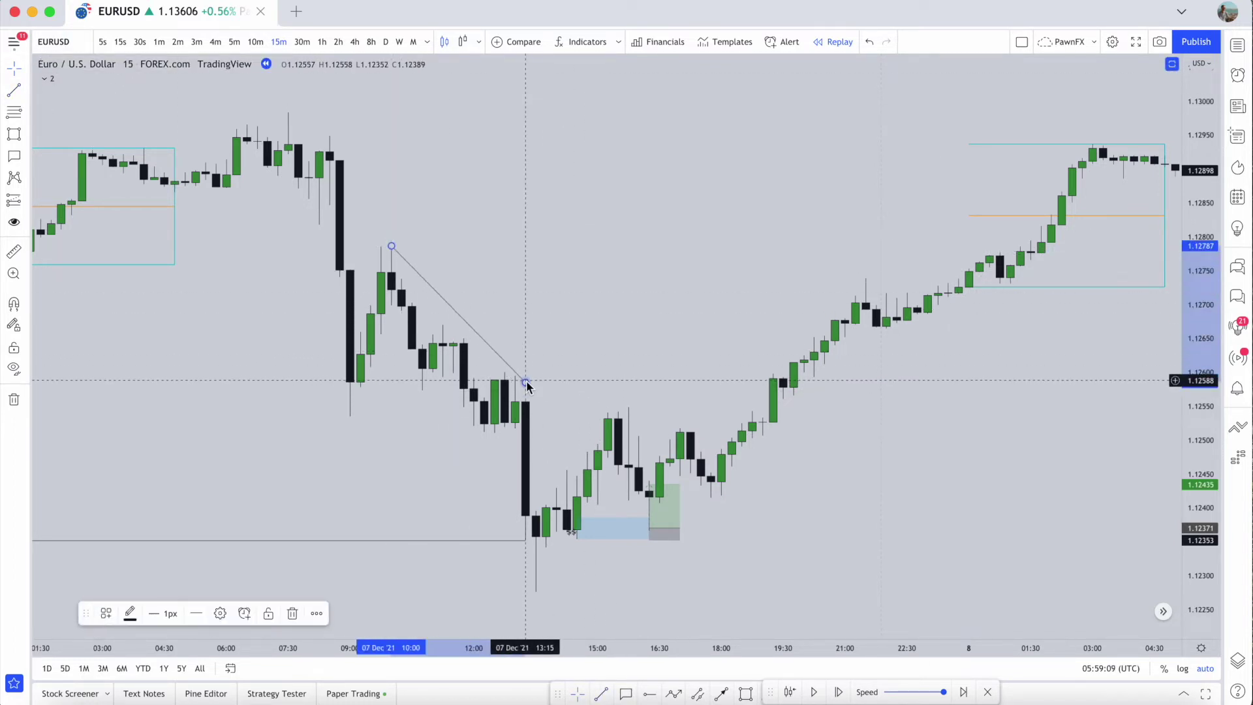
right_click(527, 385)
click(589, 264)
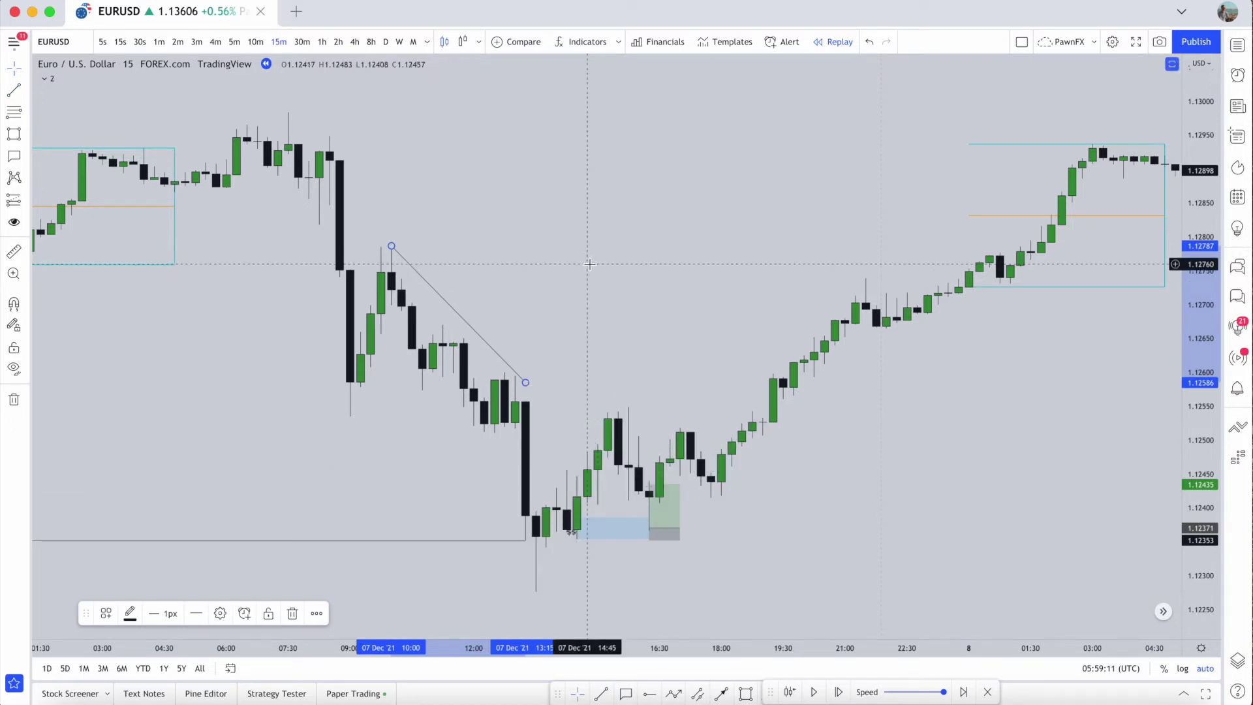
right_click(460, 316)
mouse_move(561, 374)
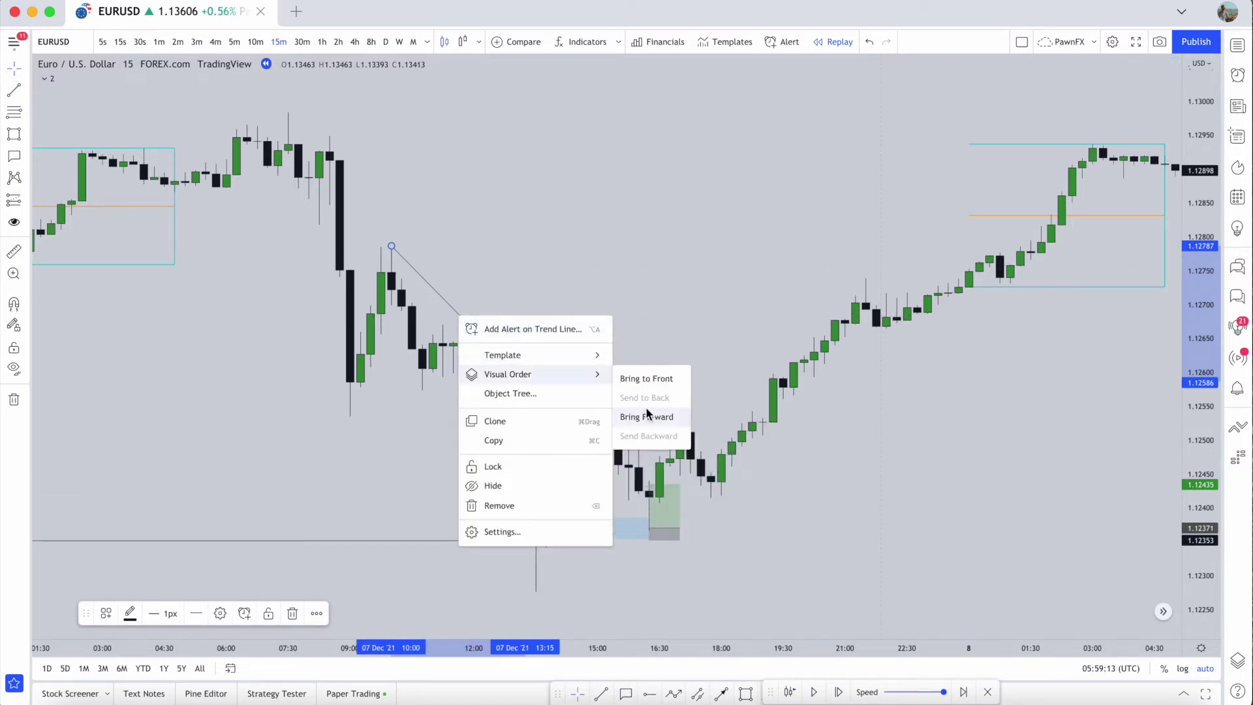
click(647, 416)
right_click(476, 333)
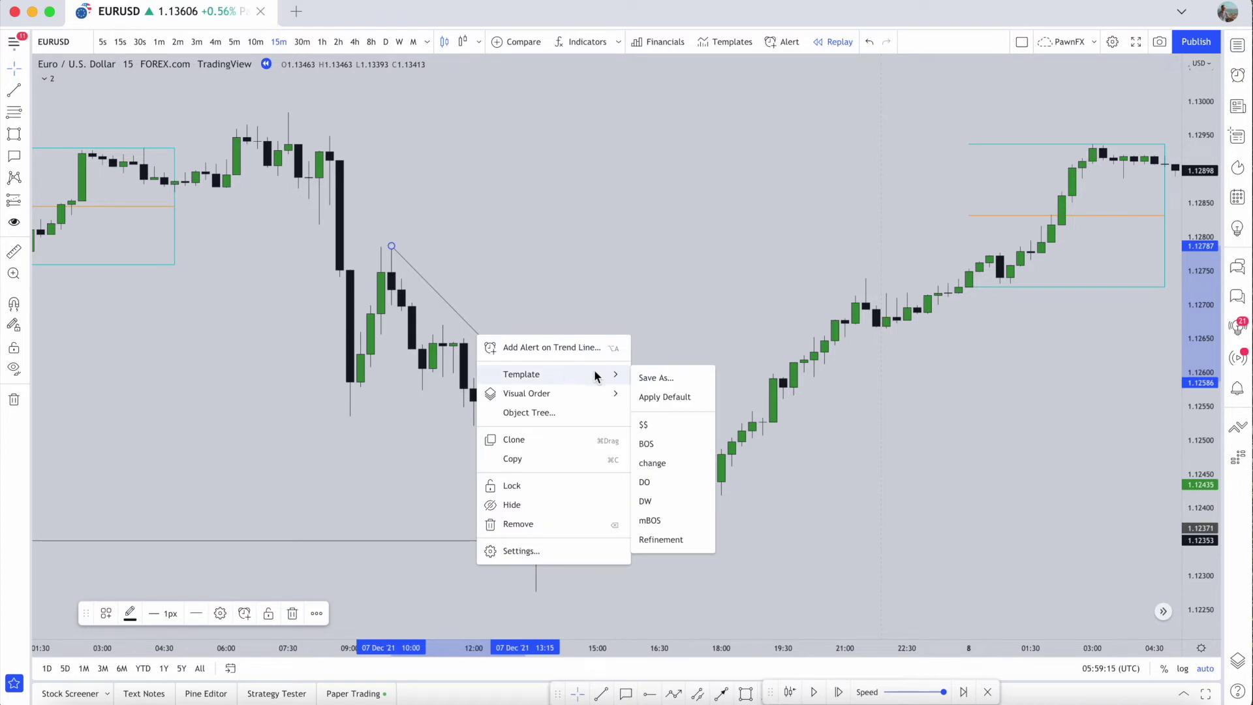
click(645, 425)
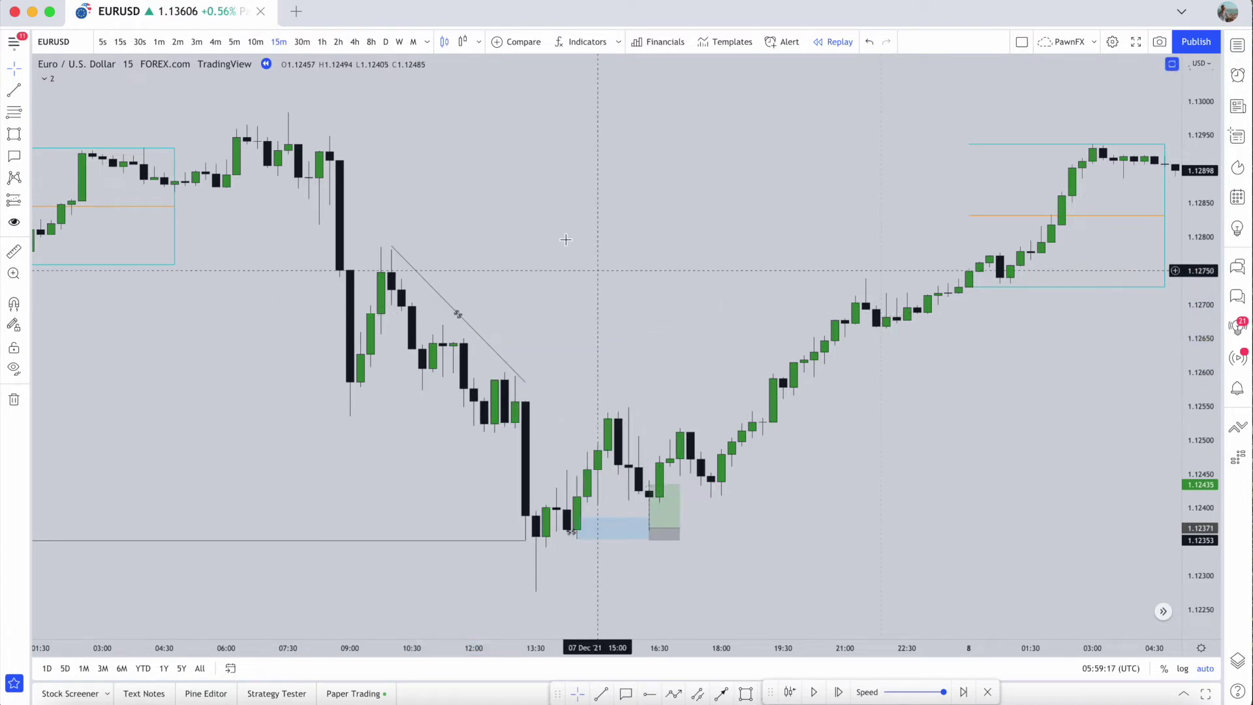
Step: Try extending the descending $$ line to about 1.12466 at 17:45, and delete the line
drag(566, 240, 641, 254)
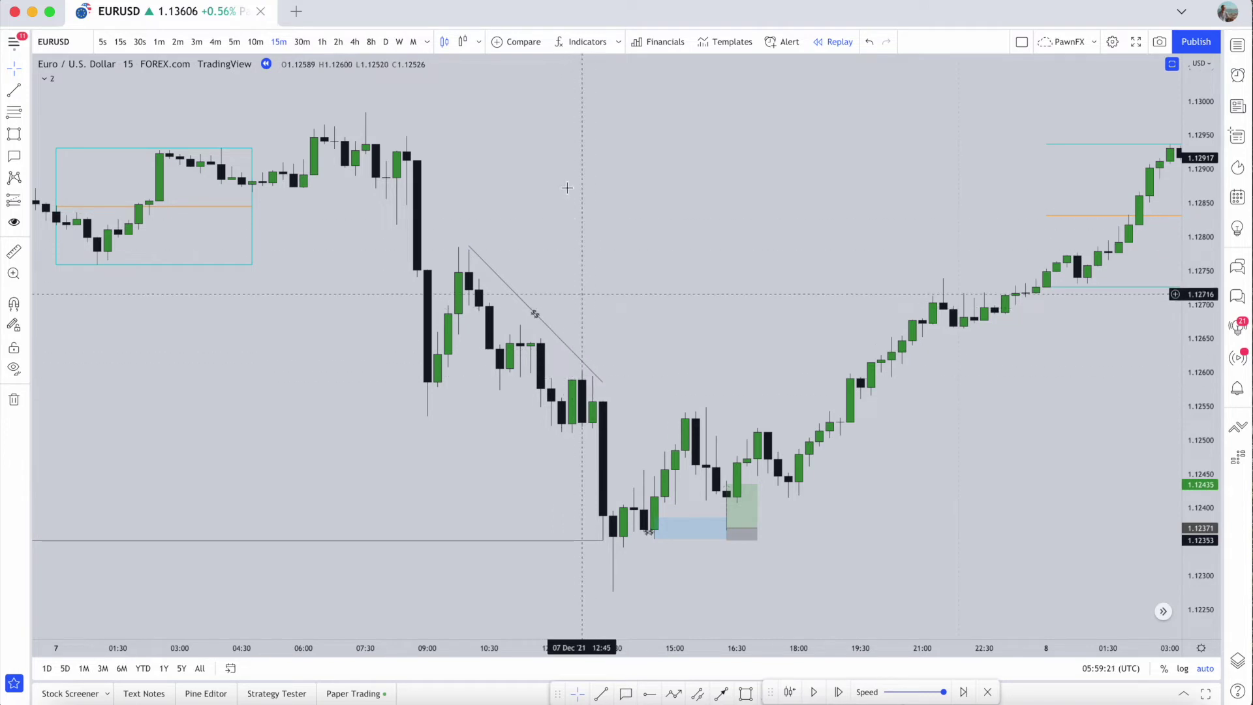
drag(602, 383, 793, 467)
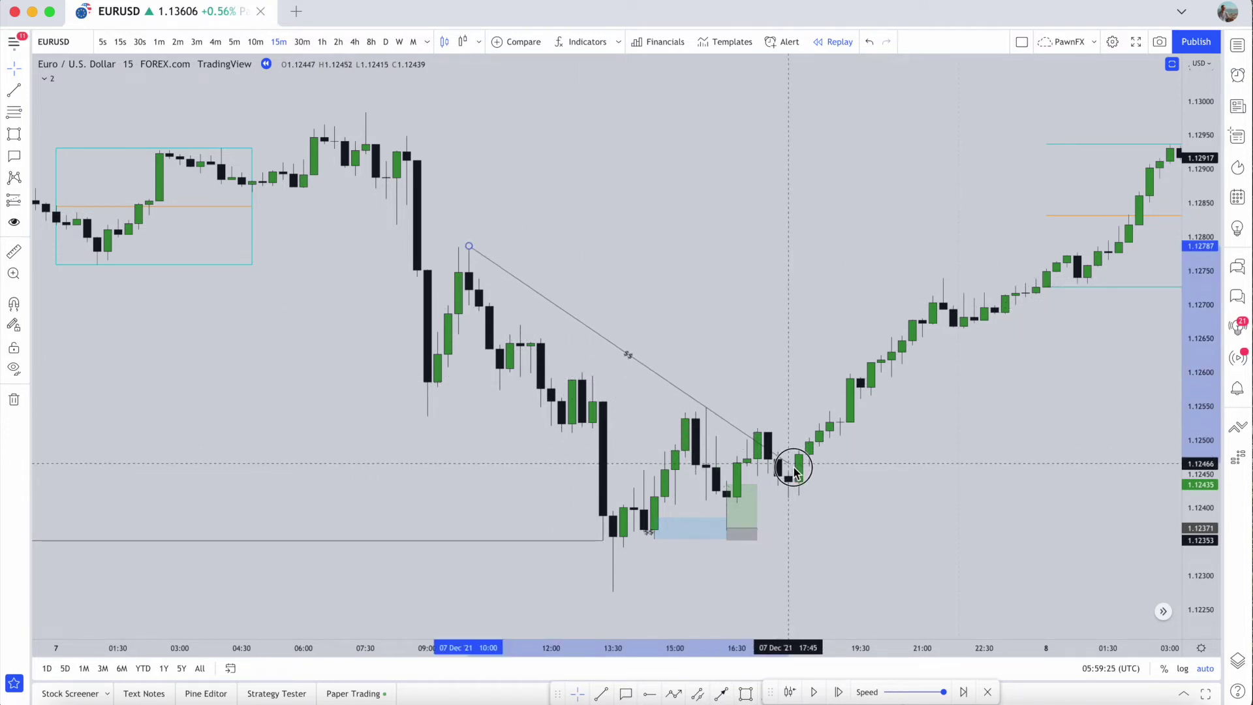
click(853, 470)
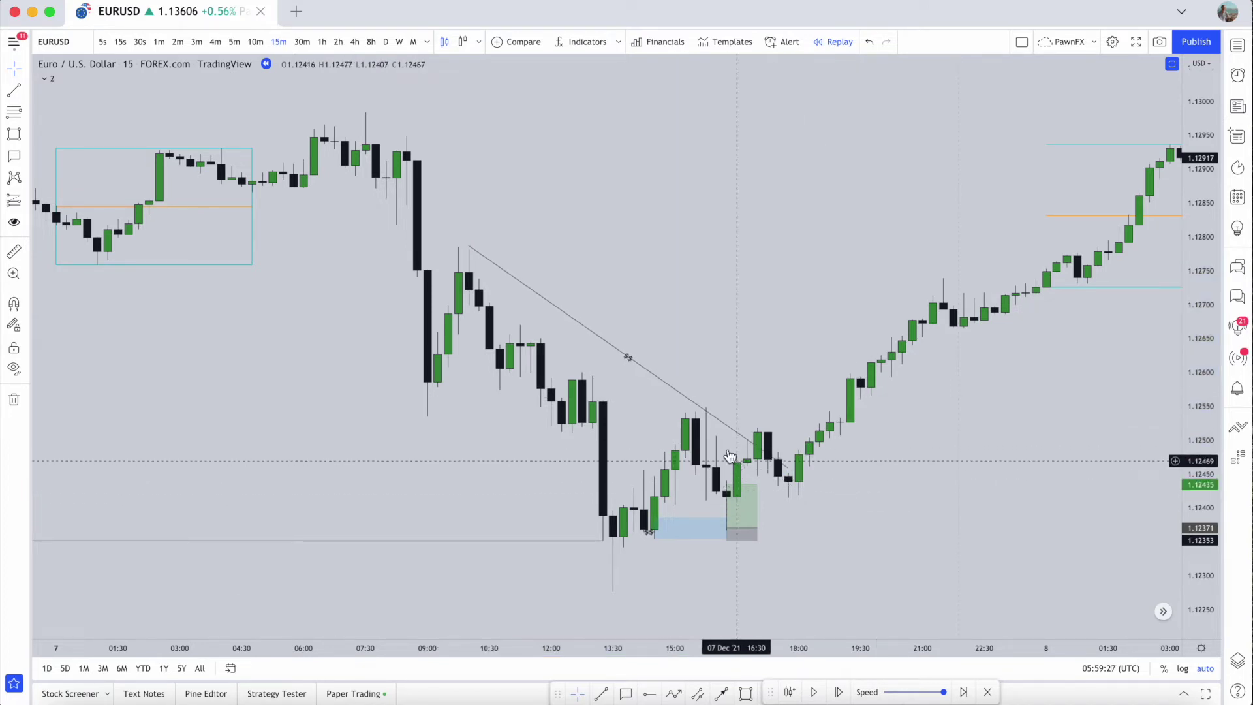
click(673, 391)
key(Delete)
Step: Draw a horizontal trend line from the 7 December 07:30 high at 1.12984 to about 06:00 on 8 December
scroll(700, 369, down, 5)
scroll(701, 369, down, 1)
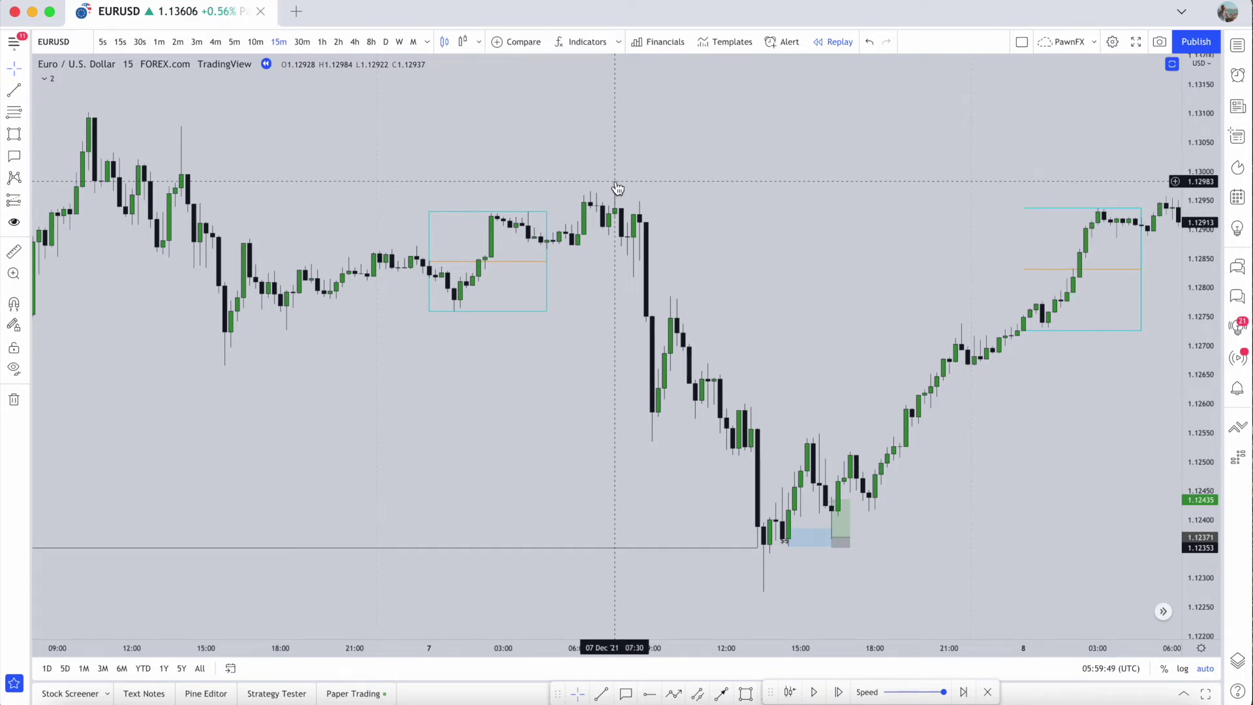
click(10, 93)
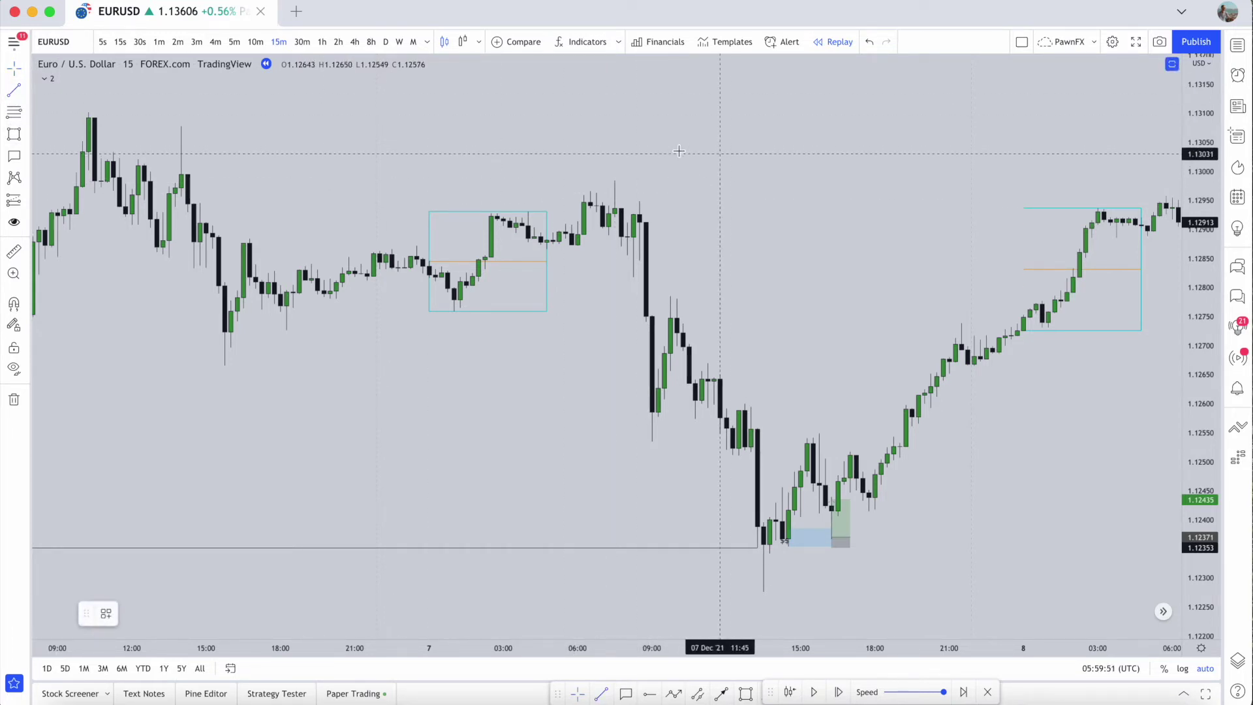
click(614, 181)
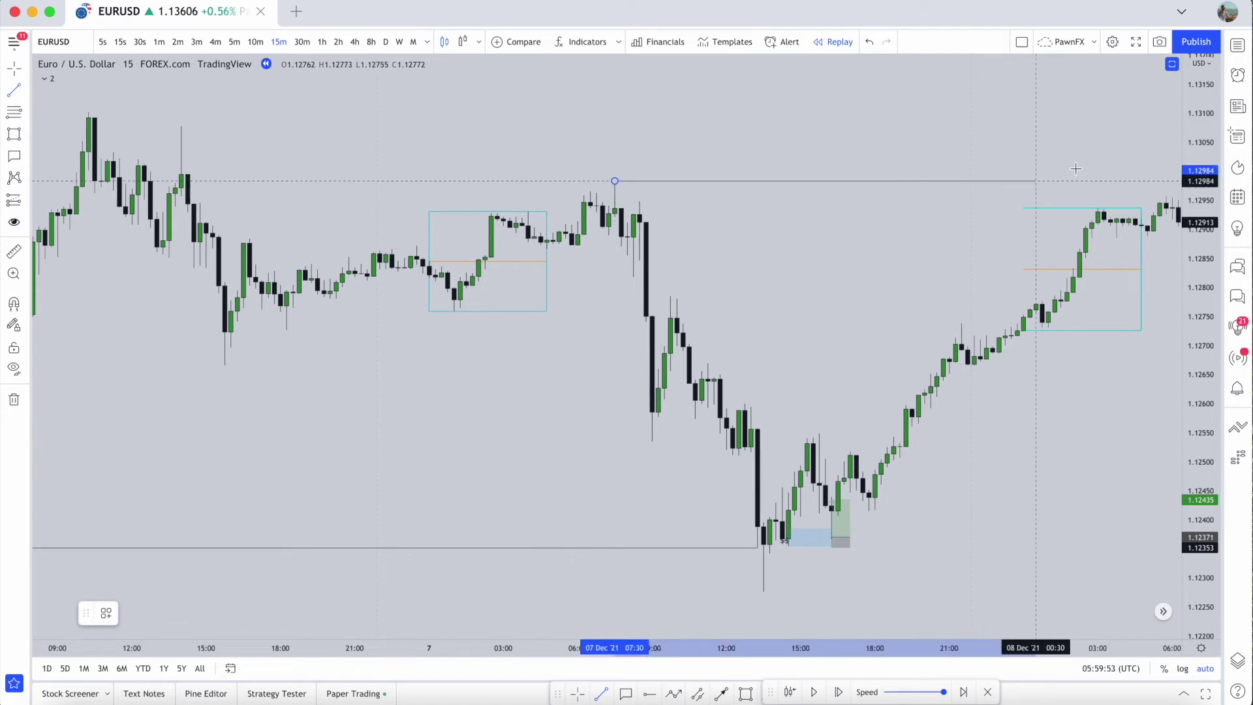
click(1172, 181)
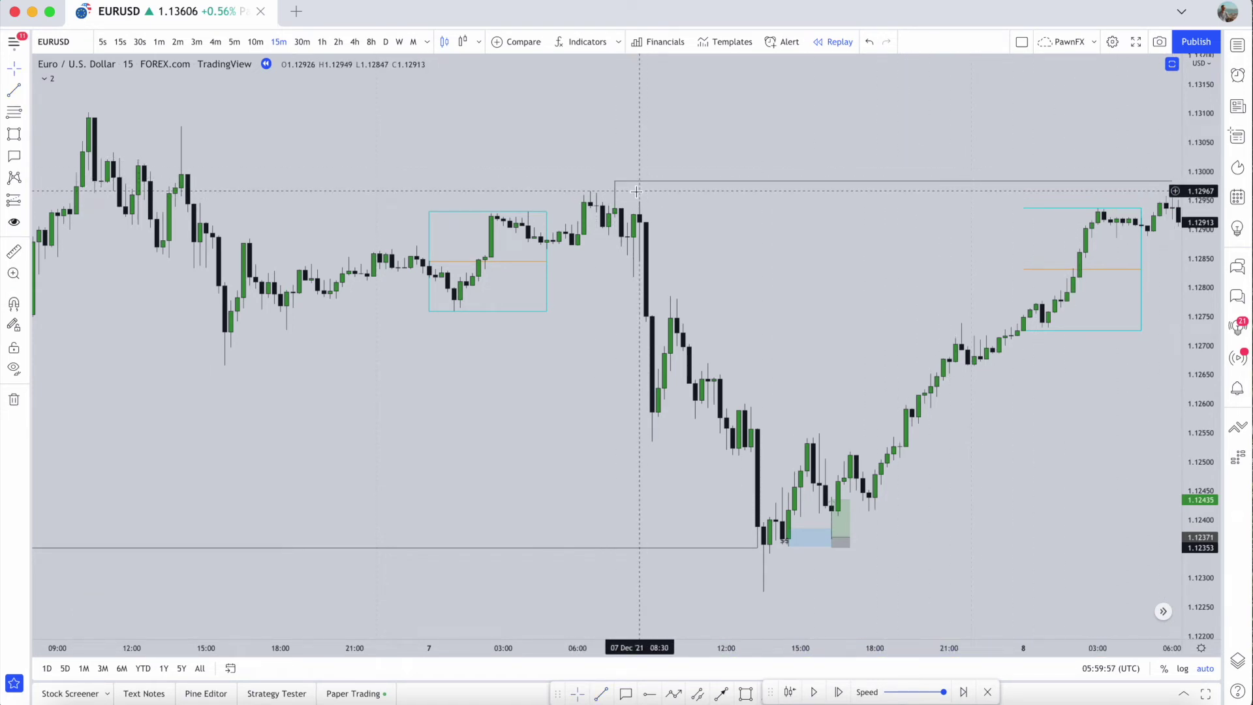
Step: Raise the long position's target to the horizontal line at 1.12985
drag(833, 500, 820, 179)
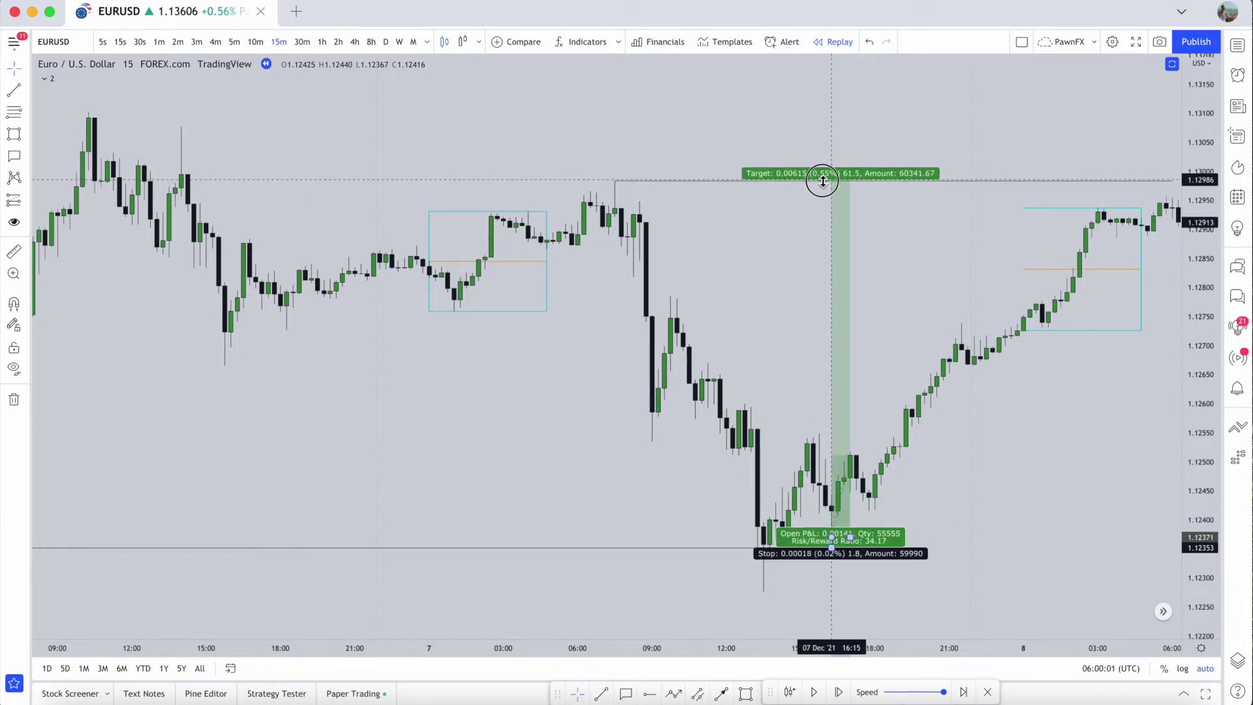
click(937, 264)
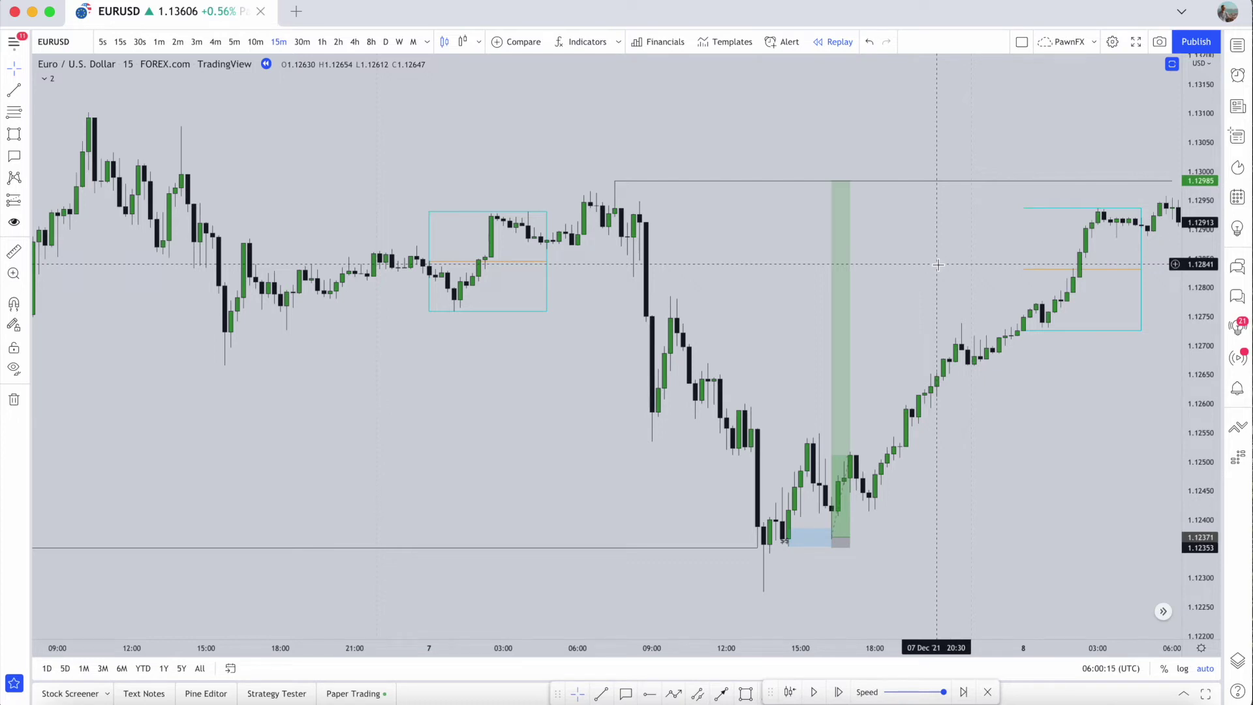
mouse_move(847, 346)
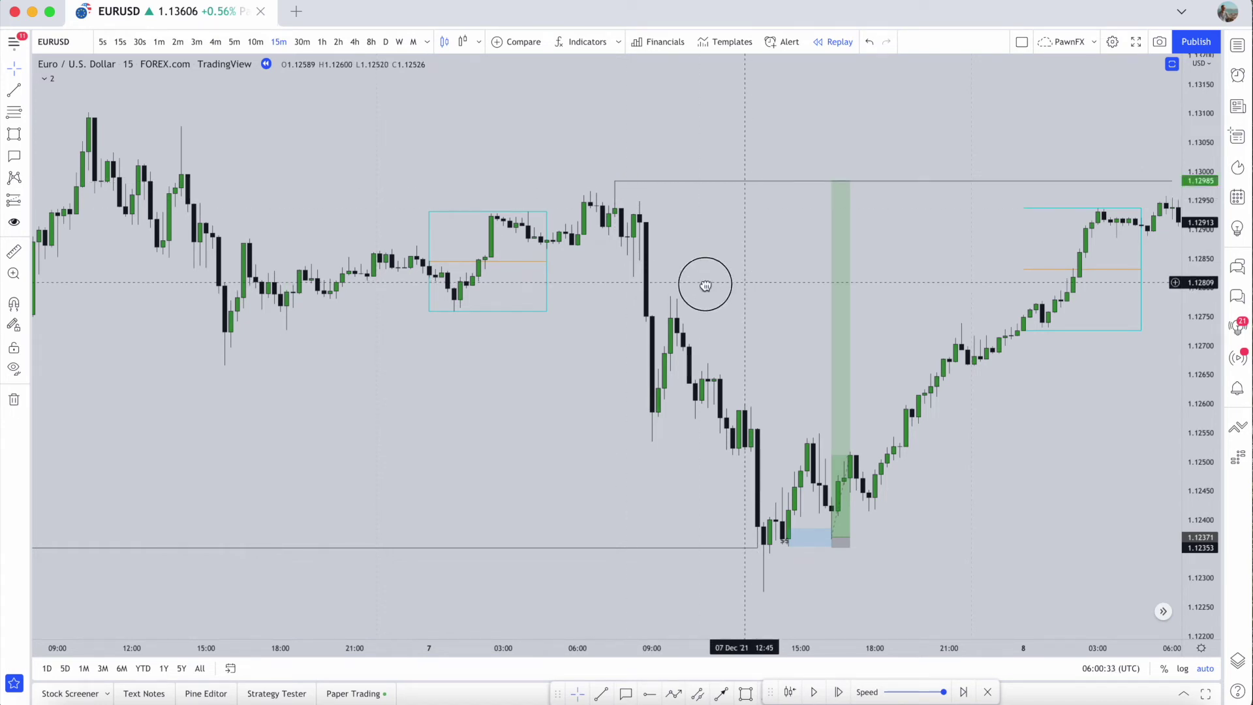
Step: Draw a rectangle from the 7 December 17:45 low at 1.12415 to the 8 December 10:30 high at 1.13001
drag(729, 283, 682, 282)
scroll(617, 241, down, 3)
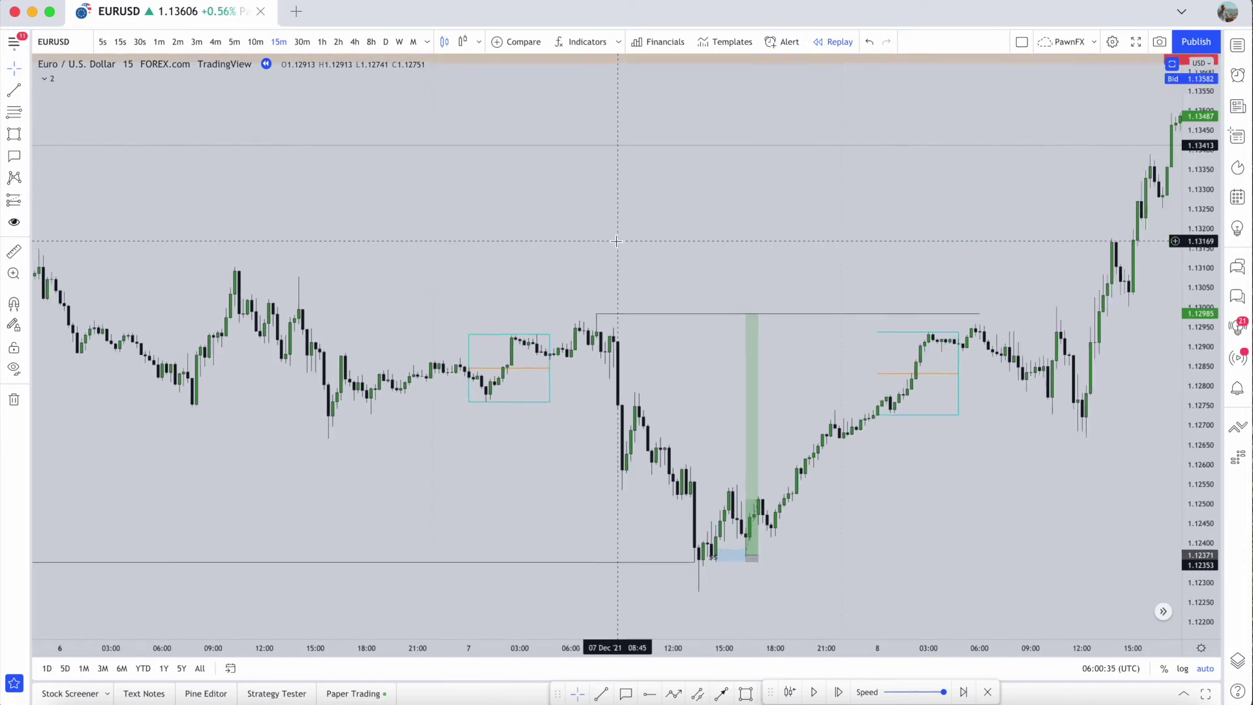
scroll(617, 242, down, 3)
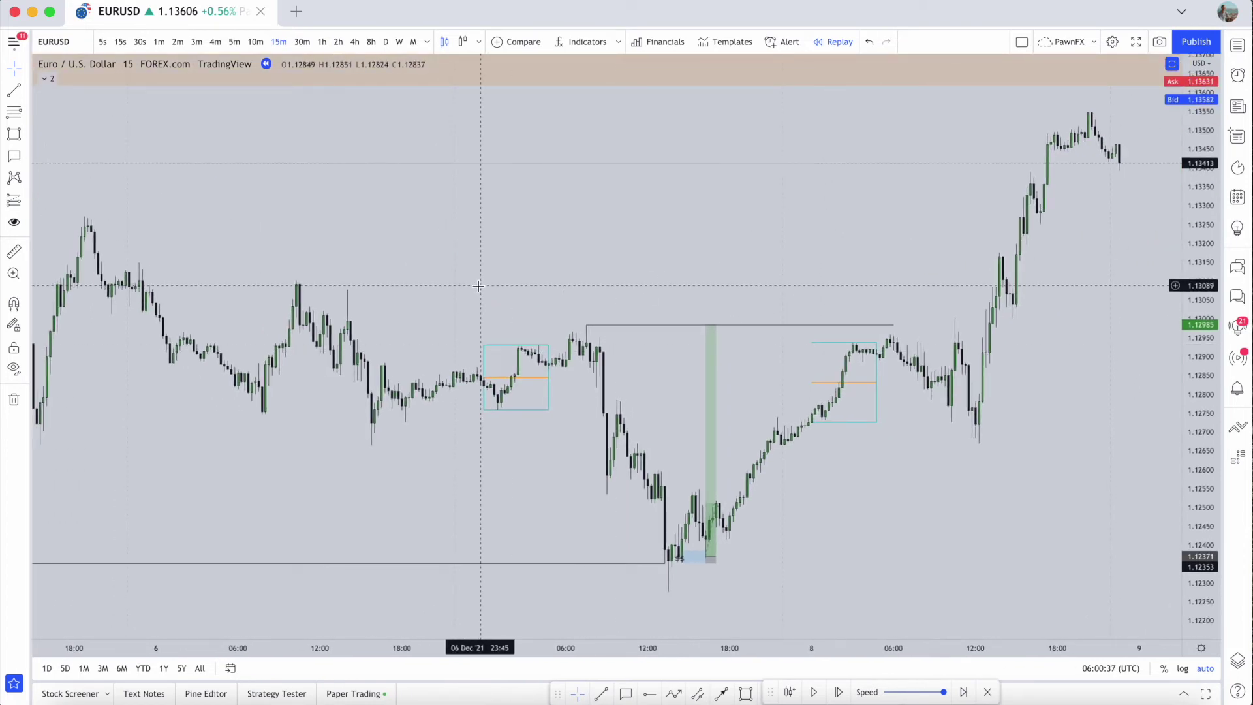
scroll(589, 288, up, 5)
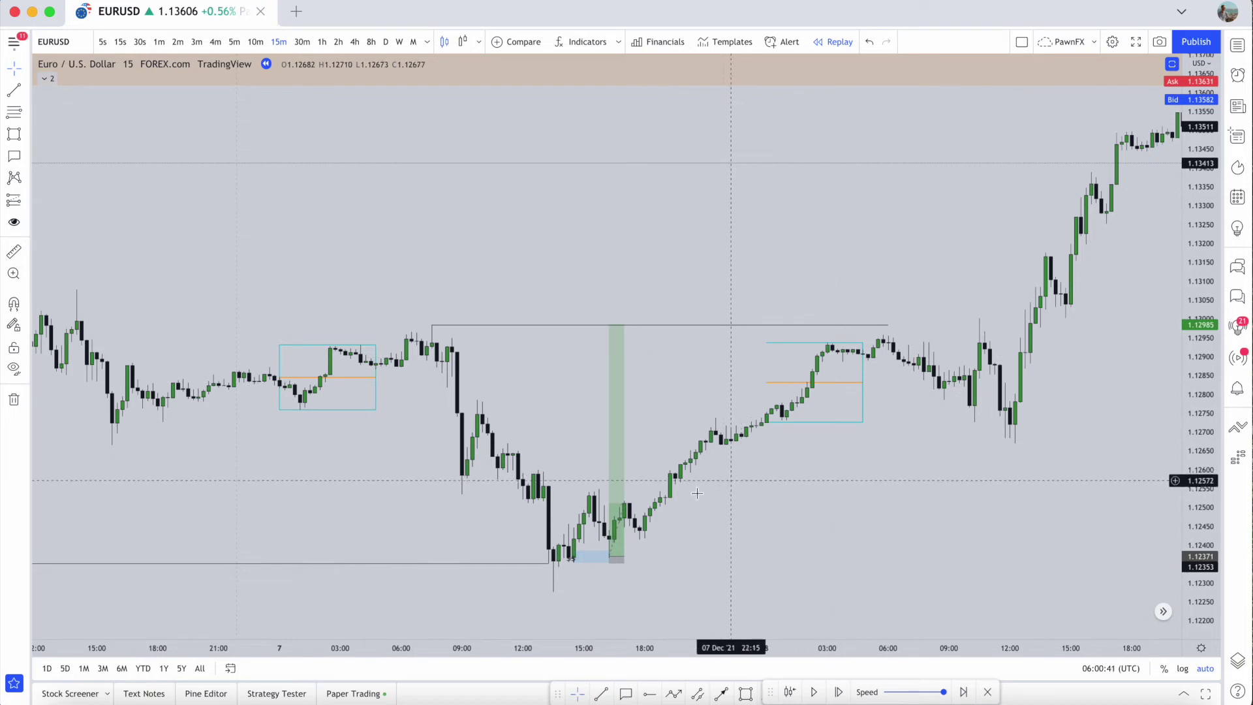
click(14, 134)
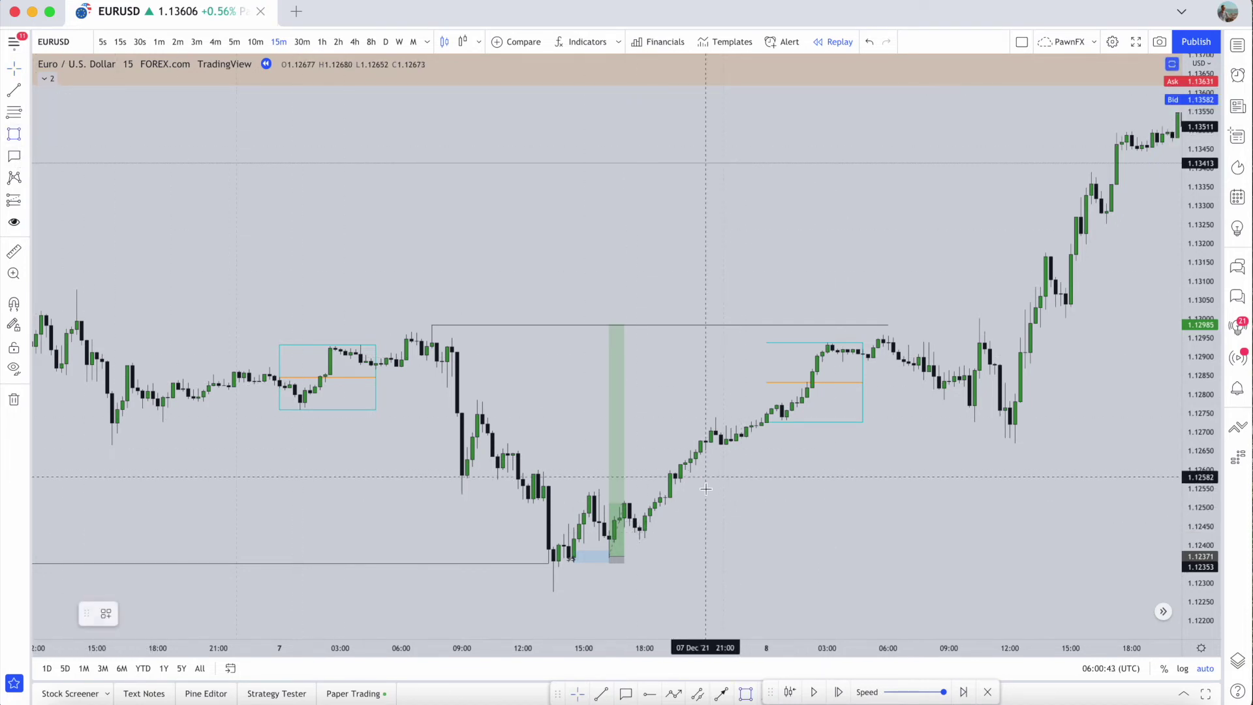
mouse_move(640, 543)
mouse_down()
mouse_move(914, 327)
mouse_move(978, 318)
mouse_up()
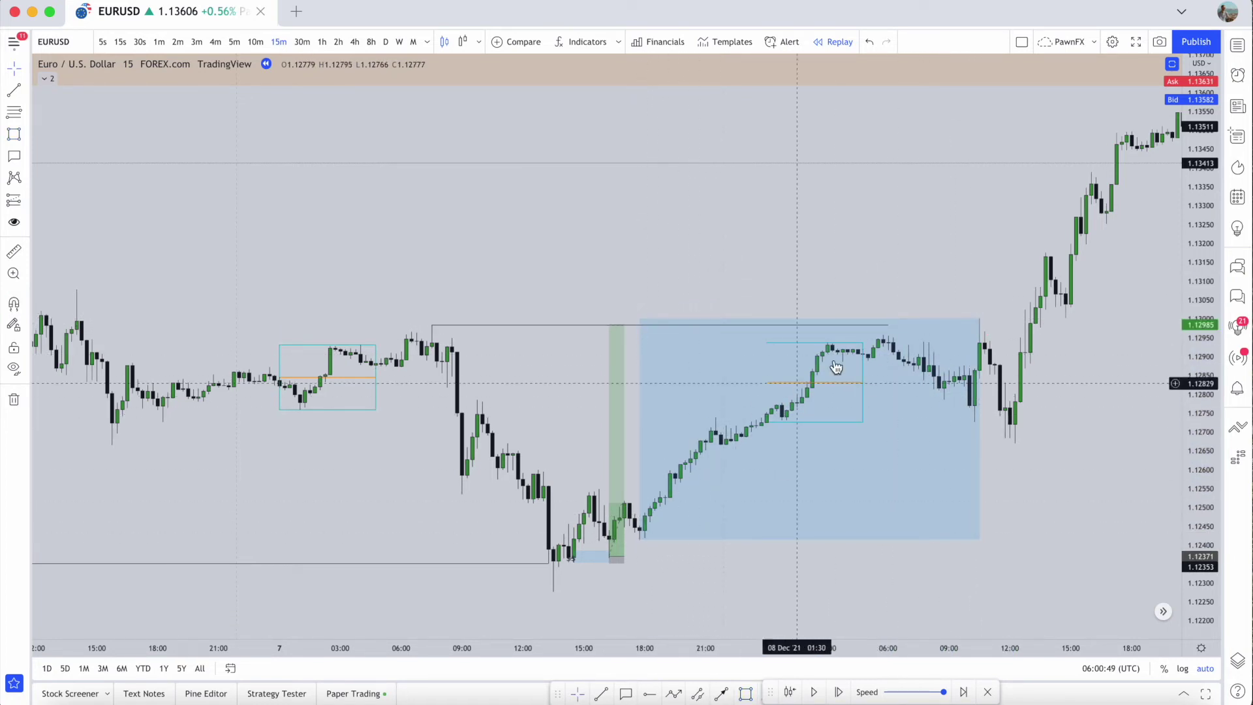
click(884, 342)
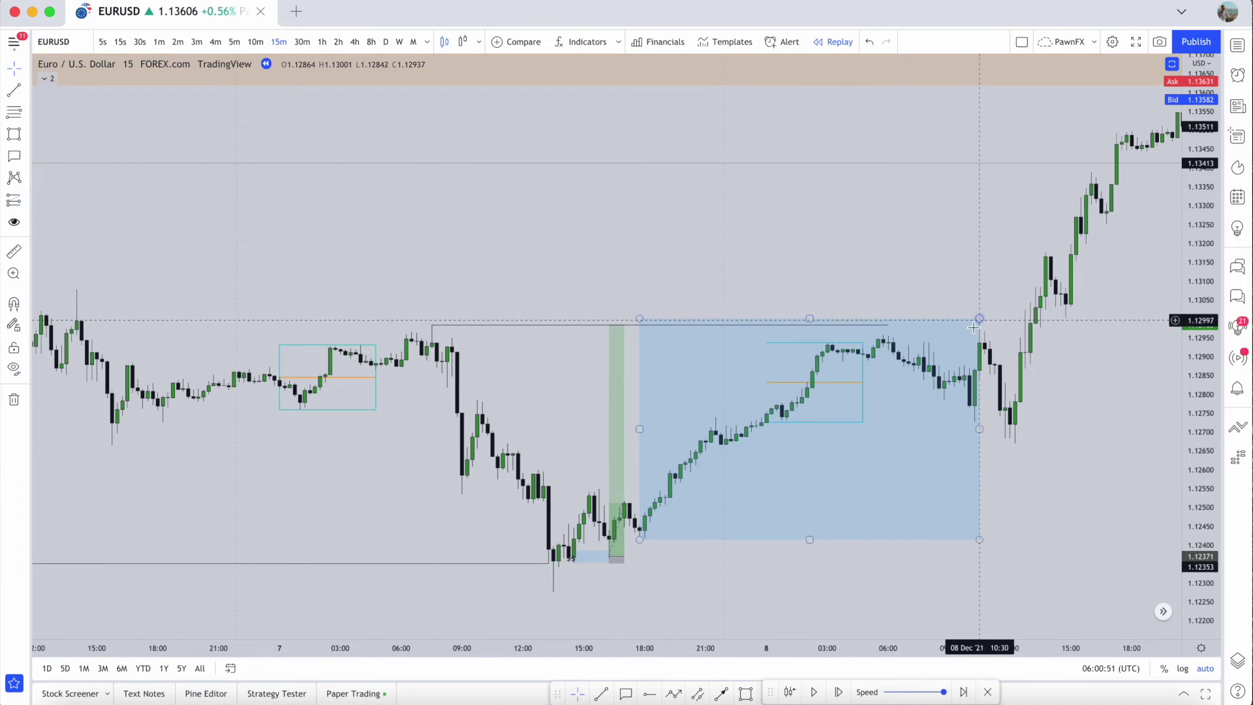
click(985, 413)
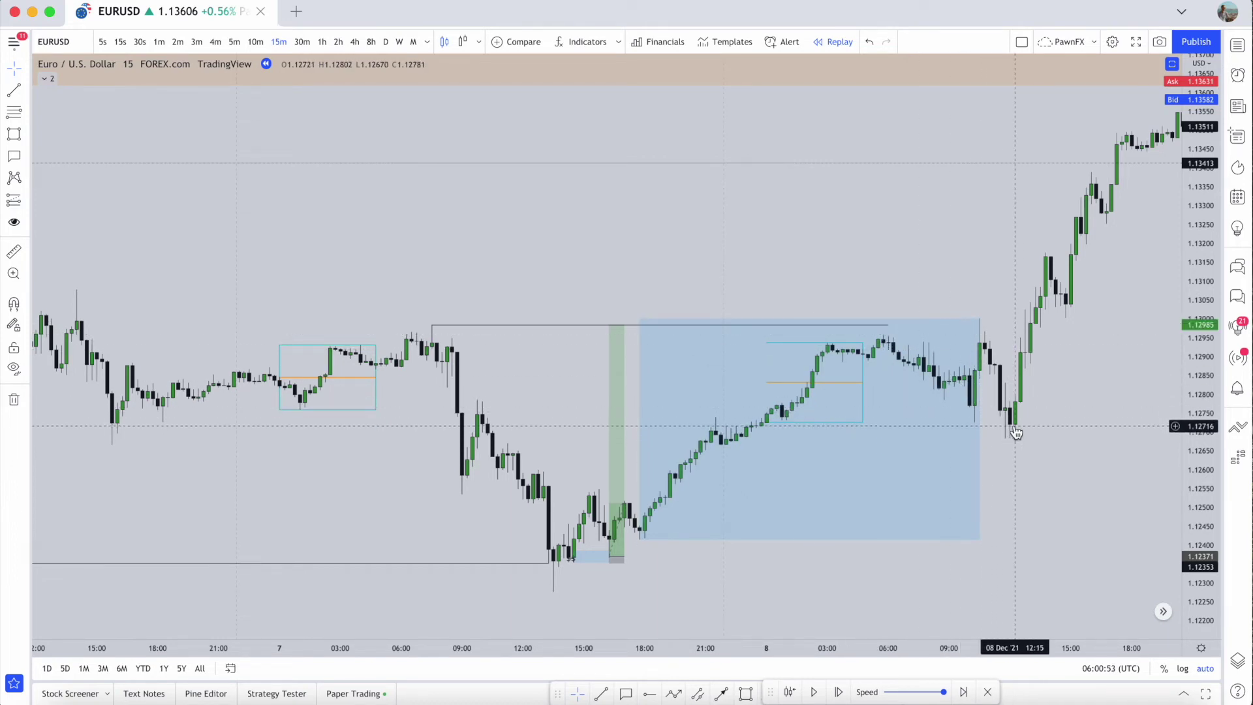
Step: Try resizing the range rectangle between the 8 December highs near 06:00 and at 10:30, and delete the rectangle
click(980, 433)
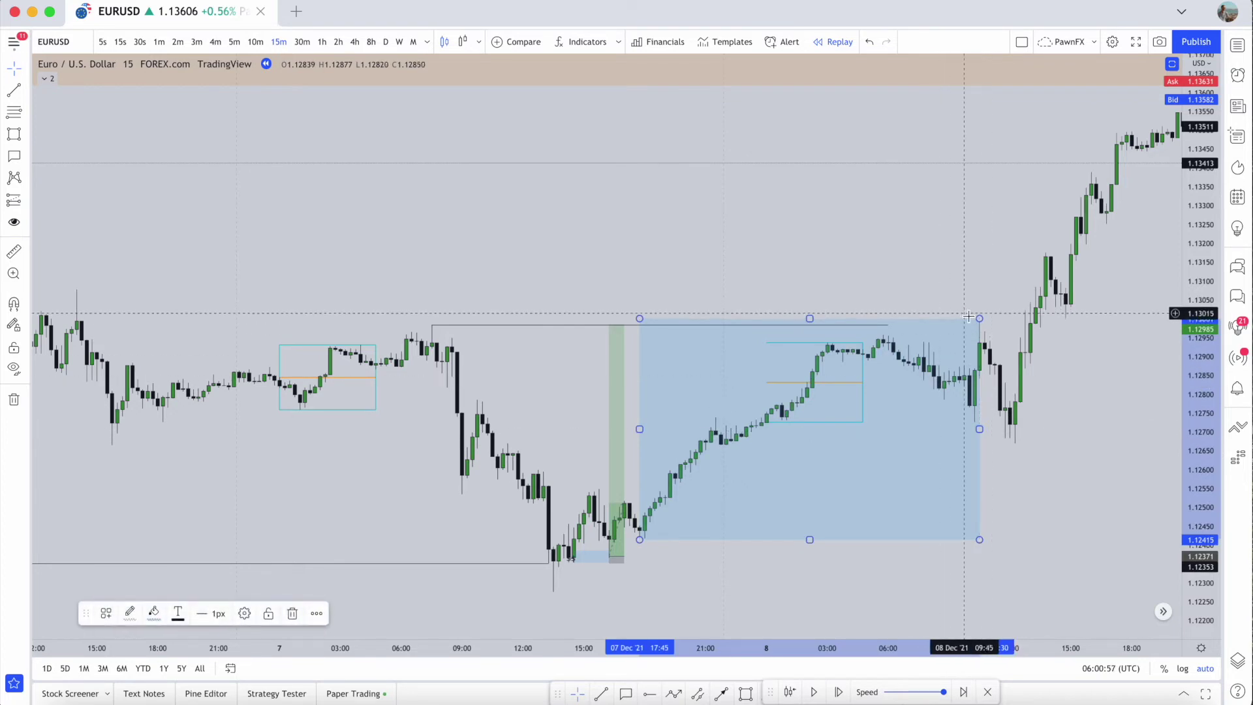
drag(980, 320, 883, 335)
click(912, 336)
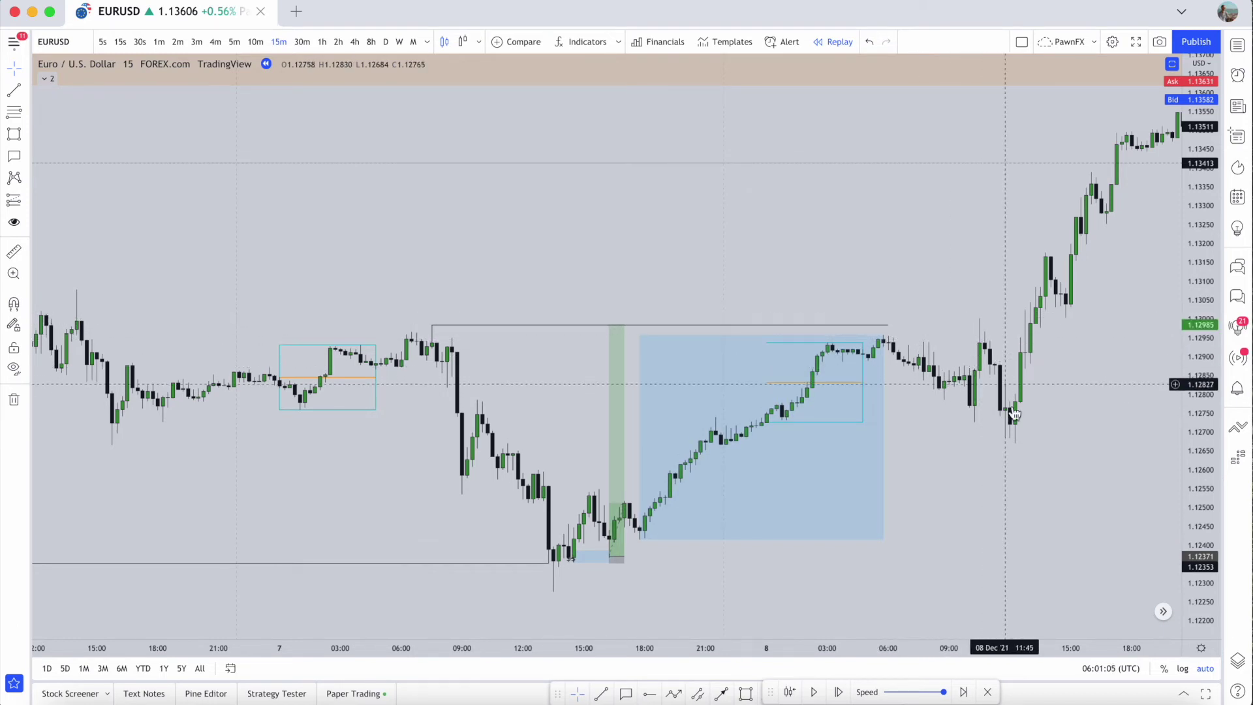
drag(888, 346, 978, 318)
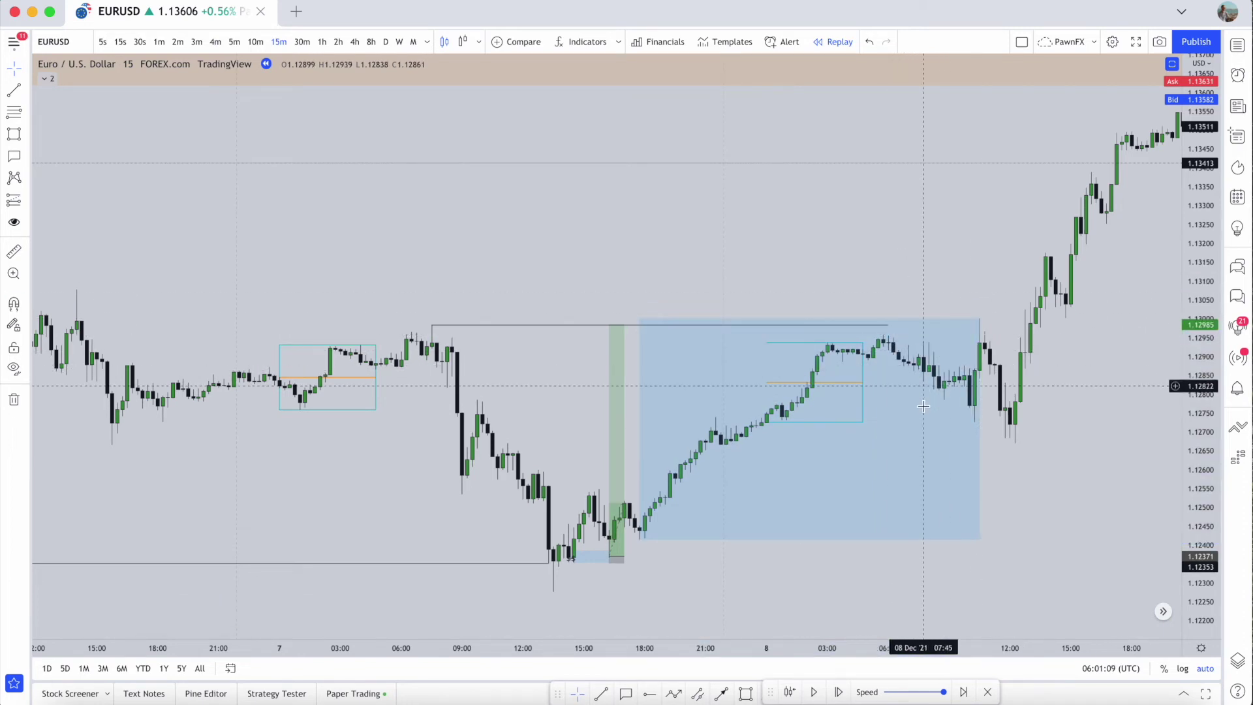
click(978, 431)
key(Delete)
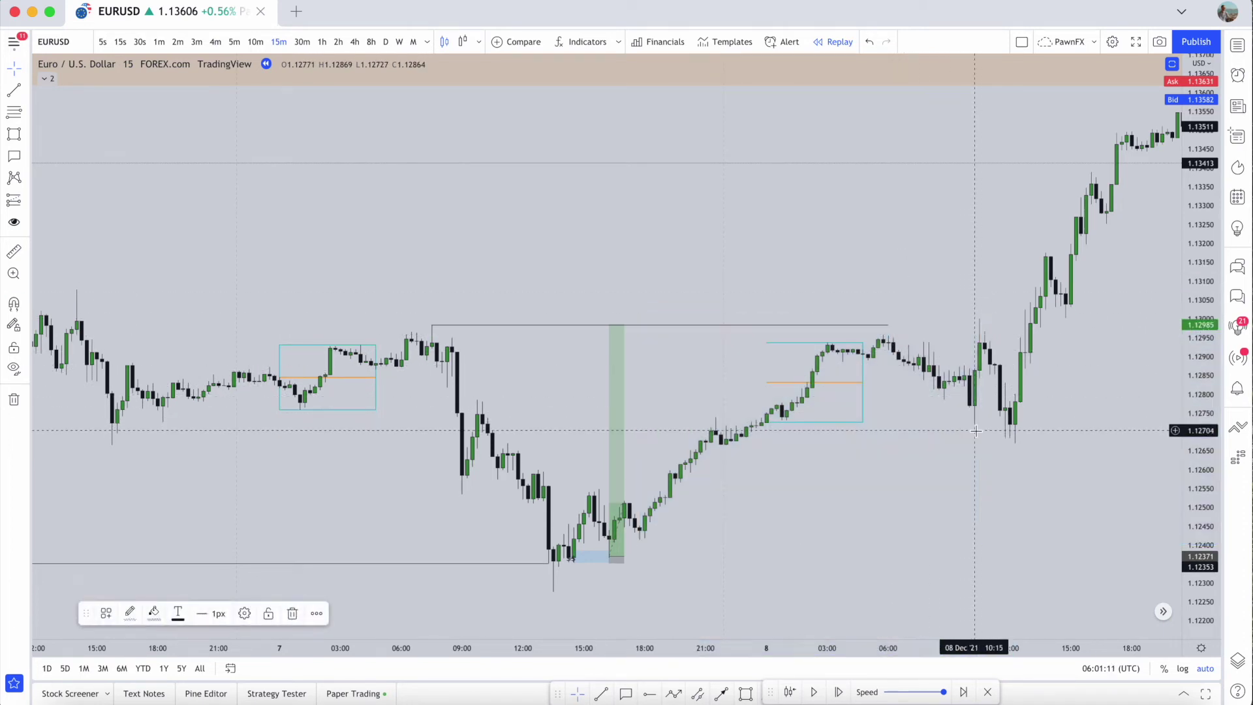
Step: Draw a Fib retracement from the 7 December 17:45 low at 1.12415 to the 8 December 10:30 high at 1.13001
click(11, 120)
mouse_move(640, 541)
mouse_down()
mouse_move(951, 299)
mouse_move(913, 316)
mouse_move(998, 313)
mouse_move(978, 319)
mouse_up()
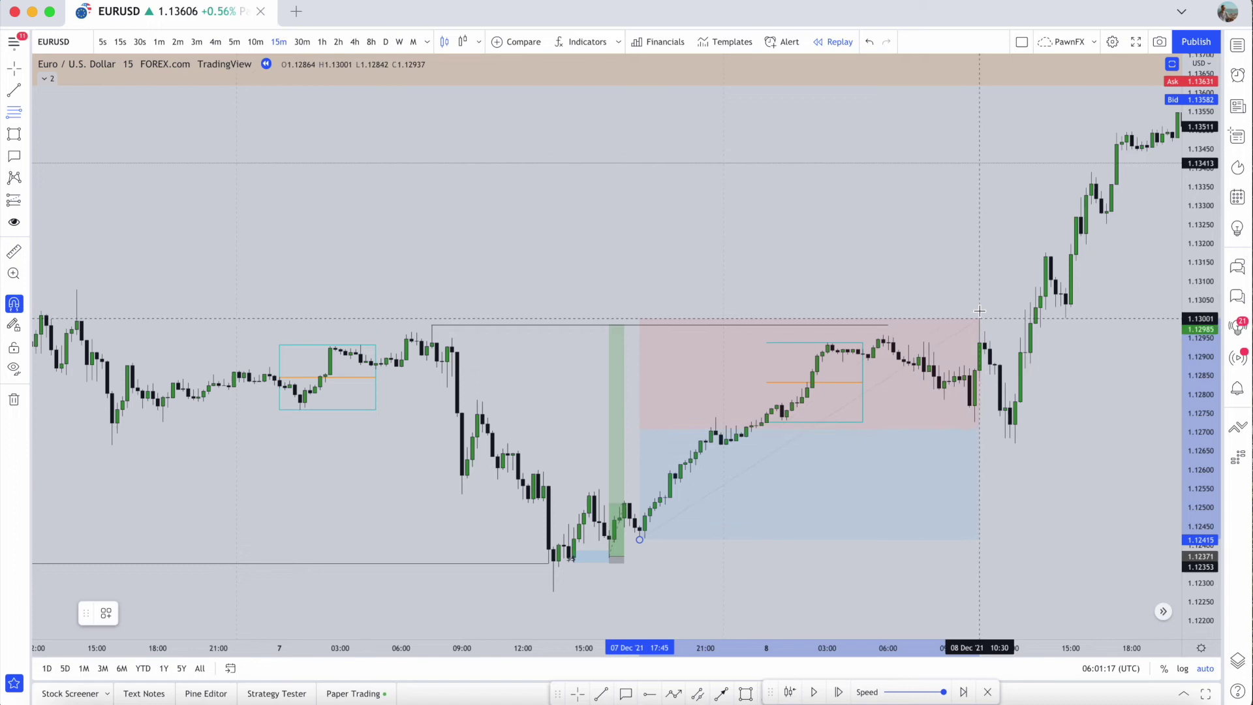
click(821, 264)
scroll(849, 339, right, 5)
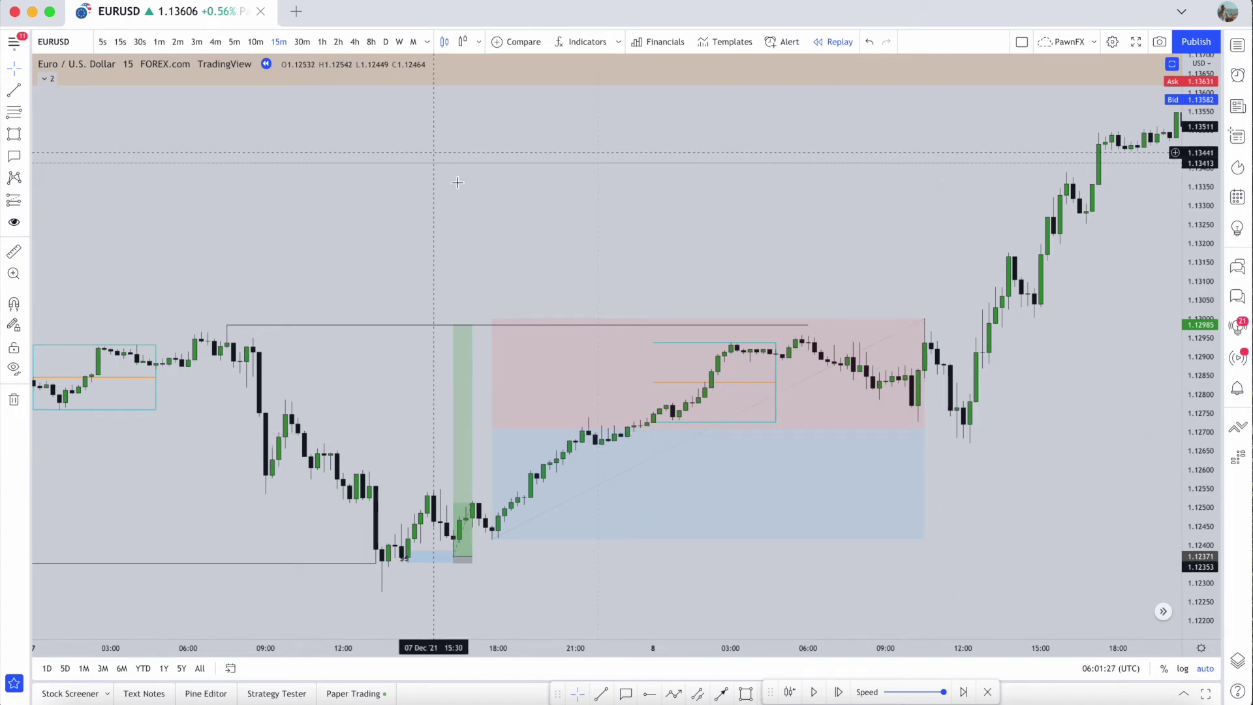
Step: Review the retracement range on the 15-minute chart and on the 4-hour timeframe against the orange zone above price
scroll(588, 270, left, 8)
scroll(587, 270, down, 5)
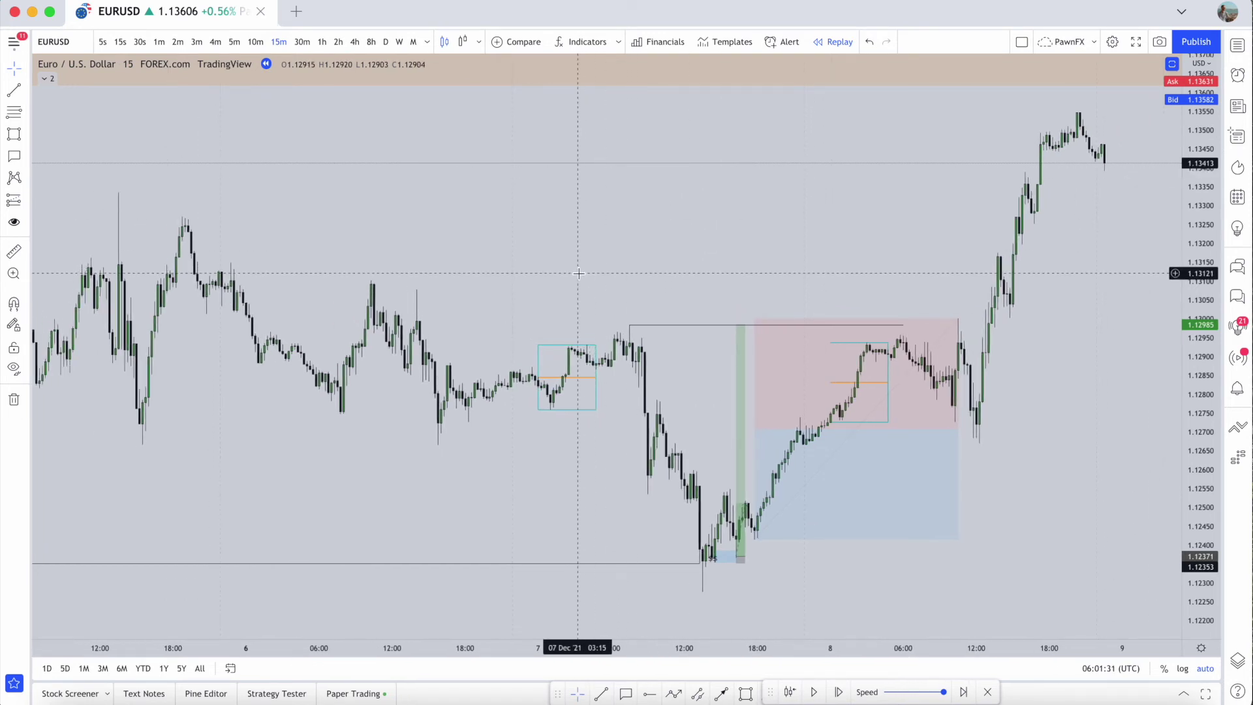
scroll(579, 273, up, 1)
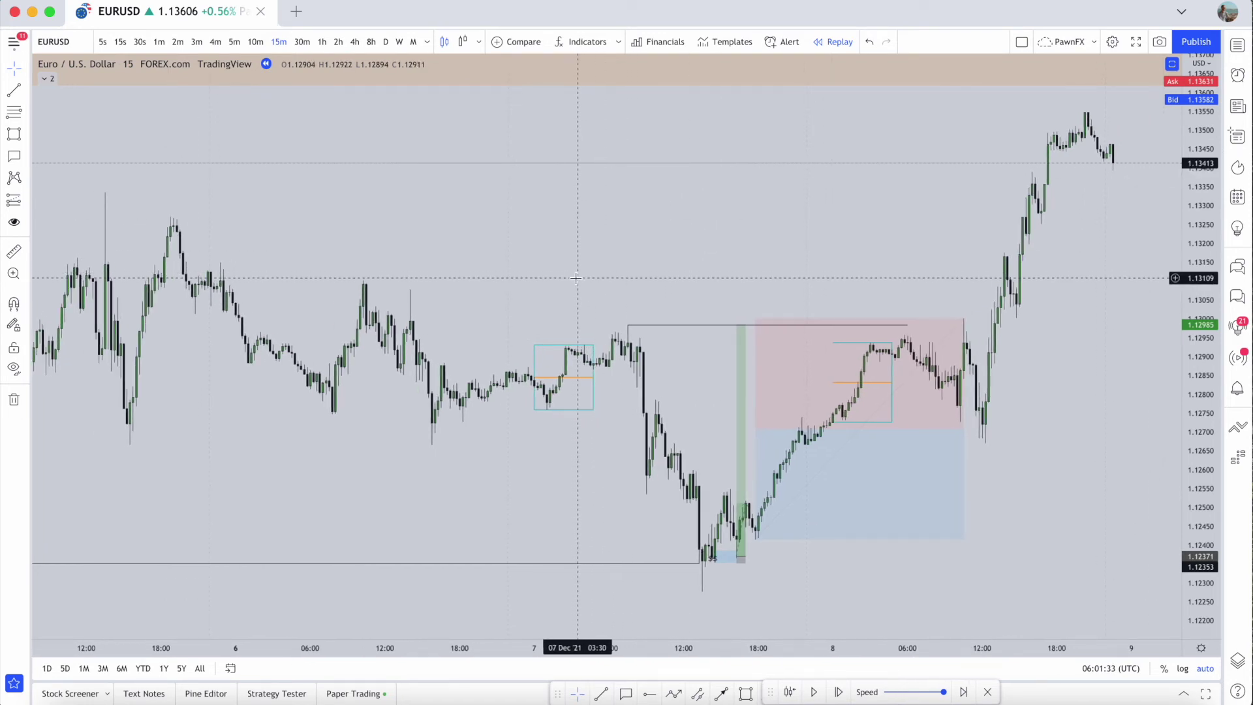
scroll(579, 274, up, 3)
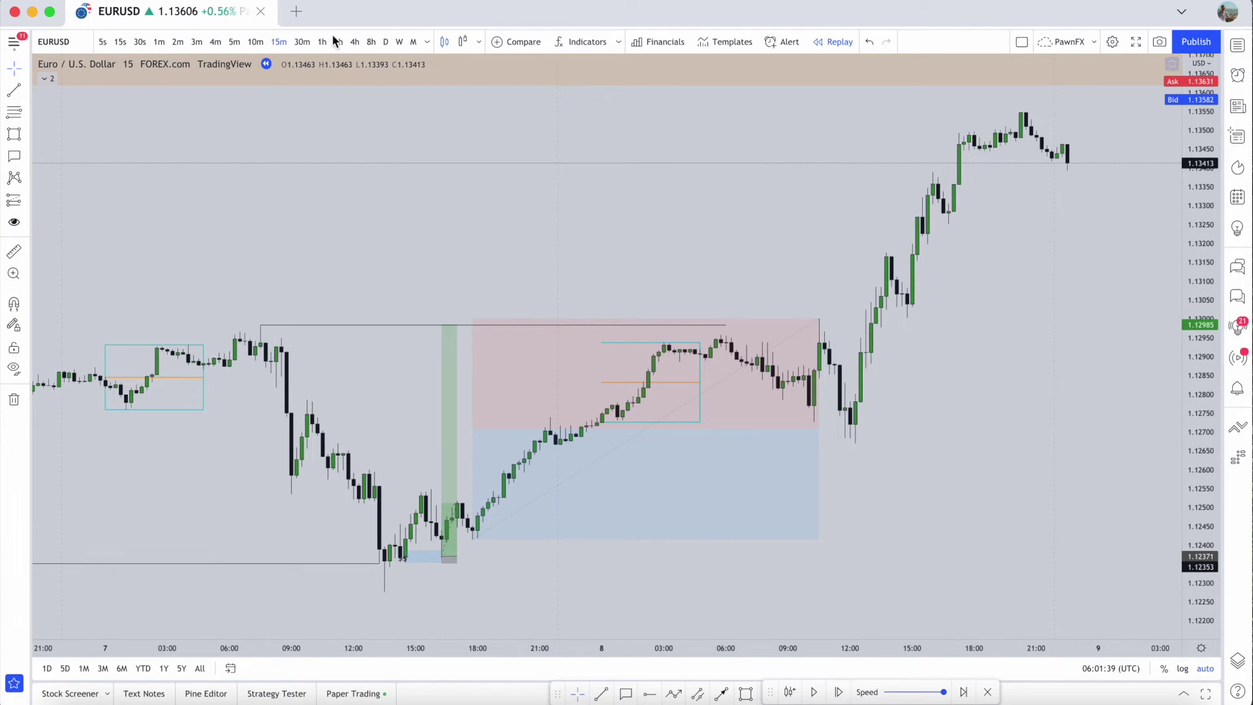
click(356, 43)
scroll(791, 420, right, 3)
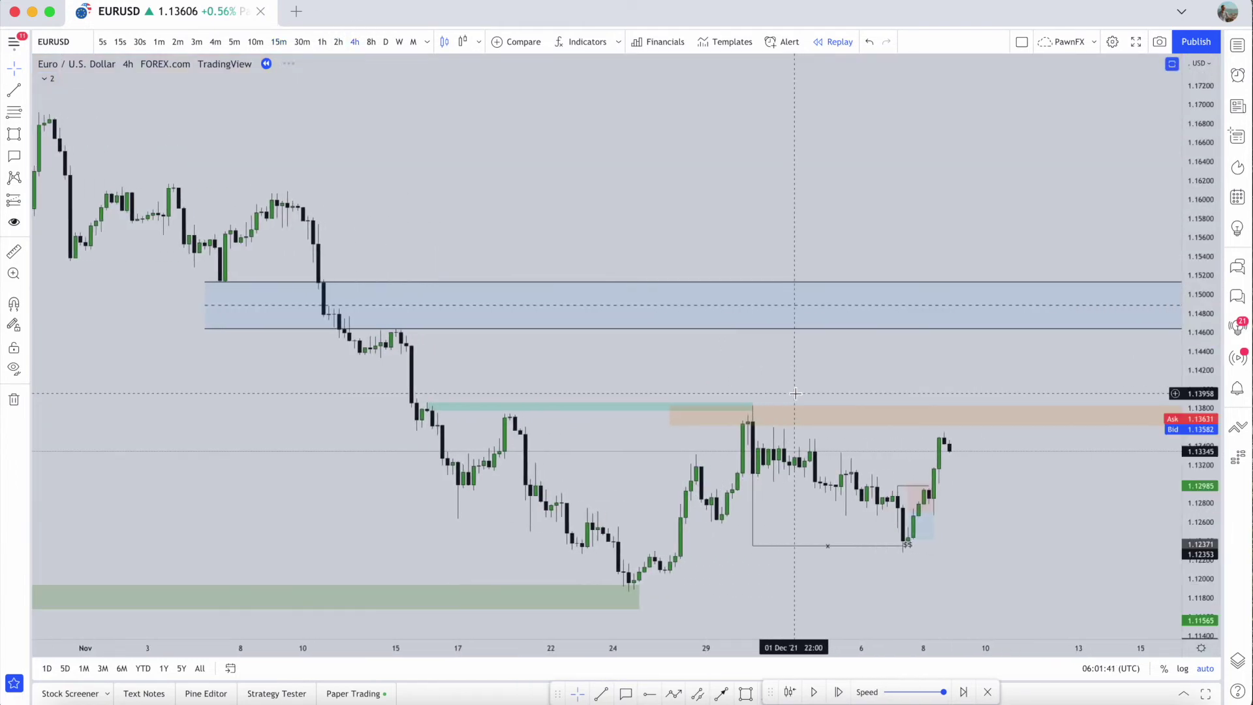
scroll(784, 420, up, 3)
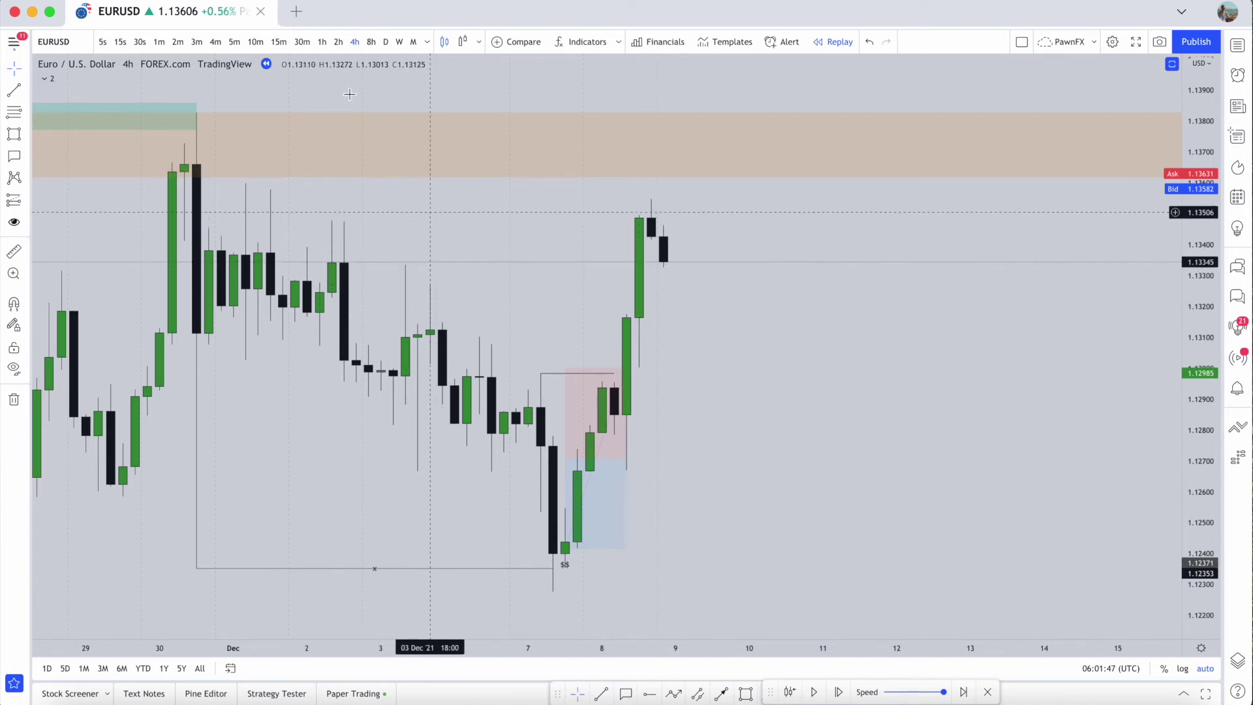
Step: Return to the 15-minute timeframe and mark the 7 December 21:45 candle from 1.12699 to 1.12666 with a rectangle extended to 12:30 on 8 December
click(277, 42)
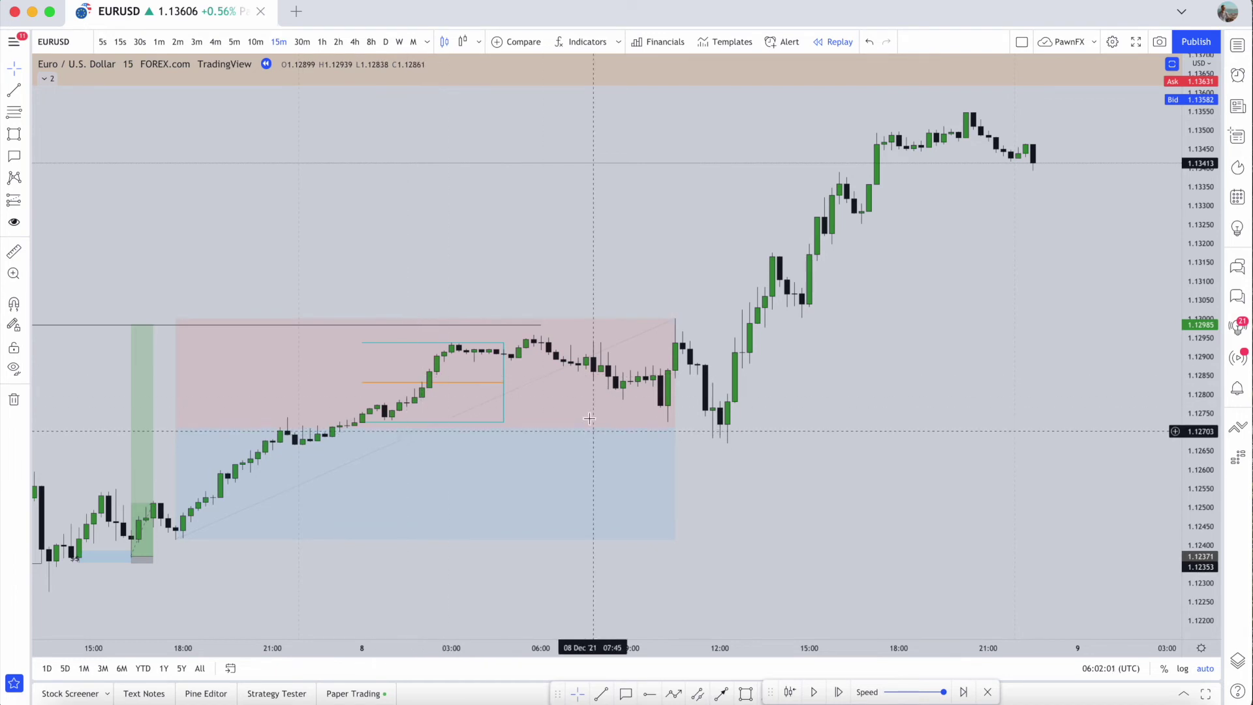
click(14, 134)
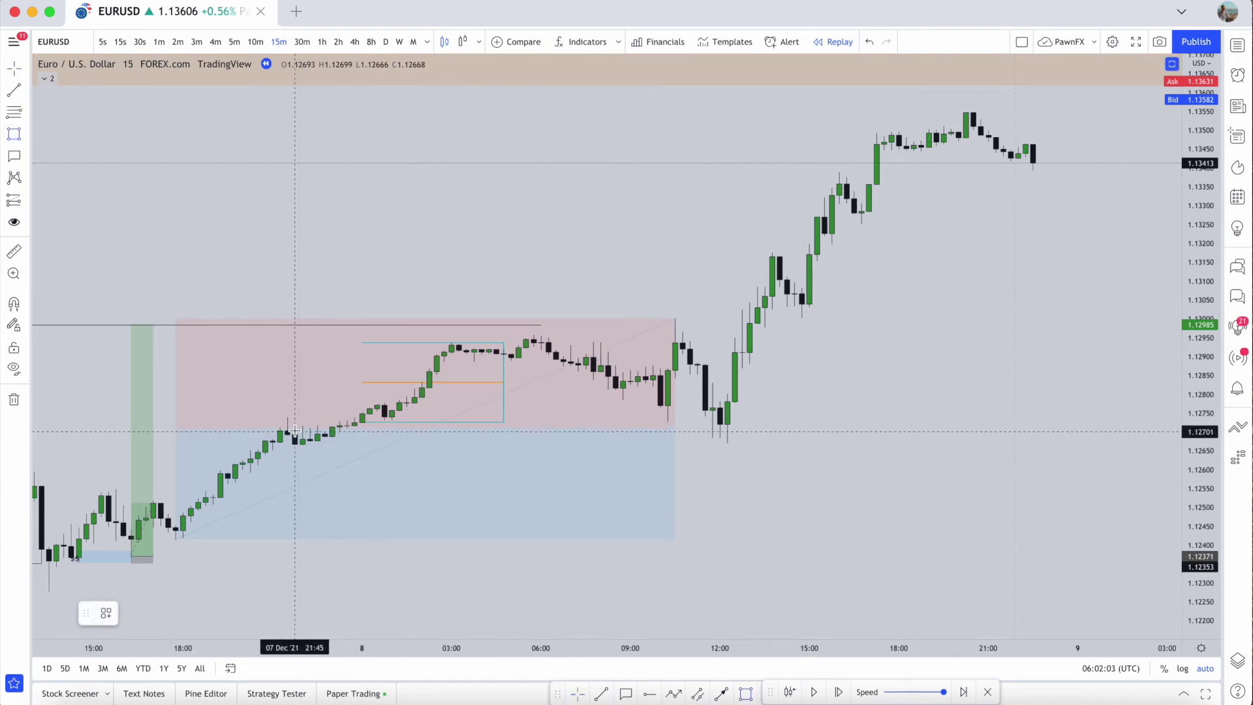
click(296, 427)
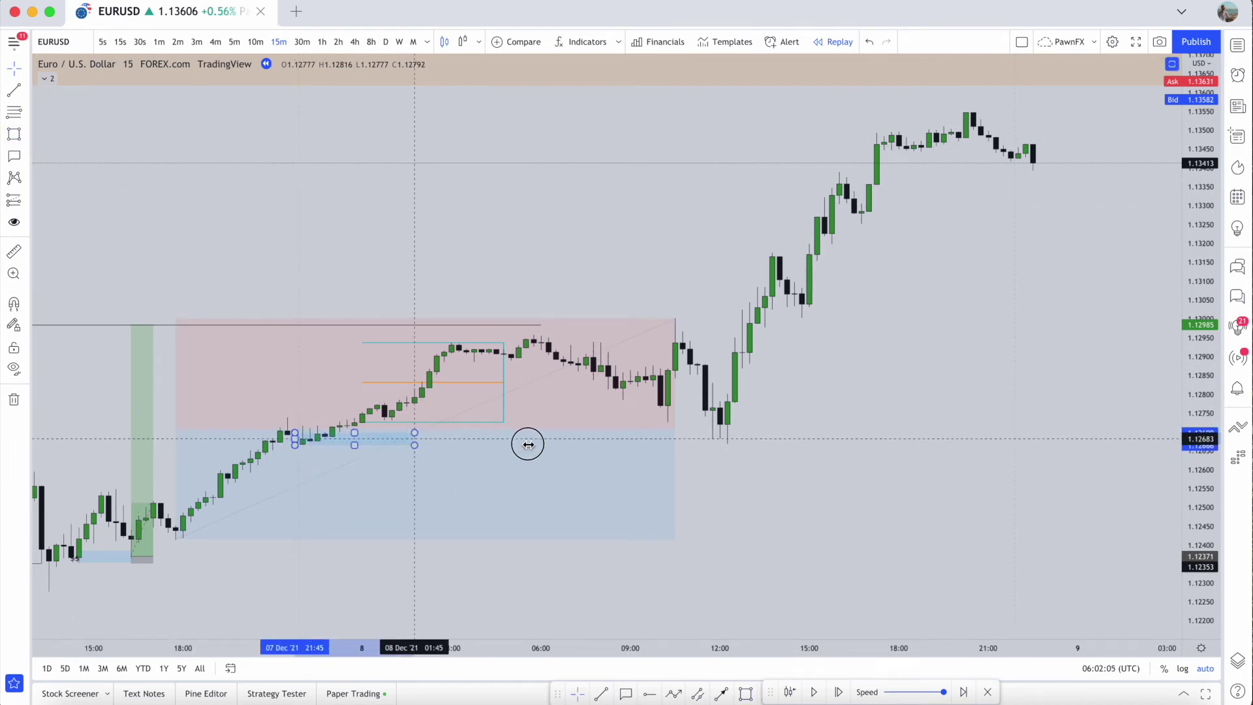
click(734, 443)
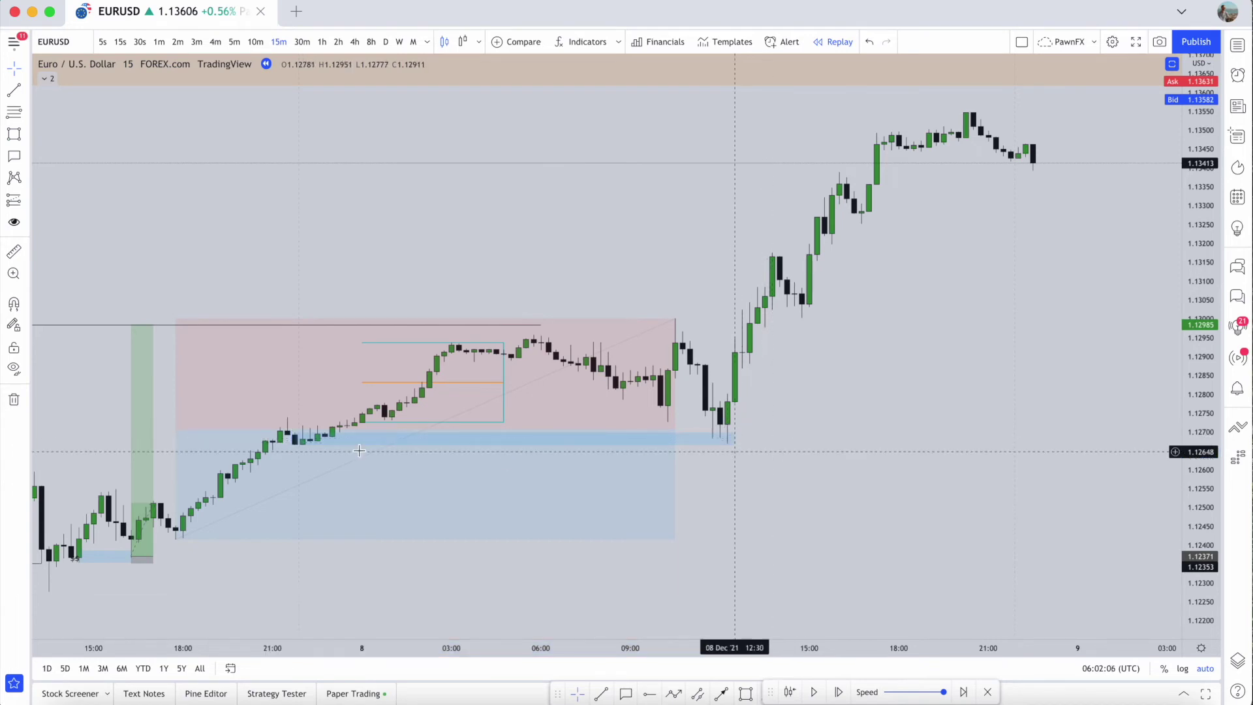
click(304, 447)
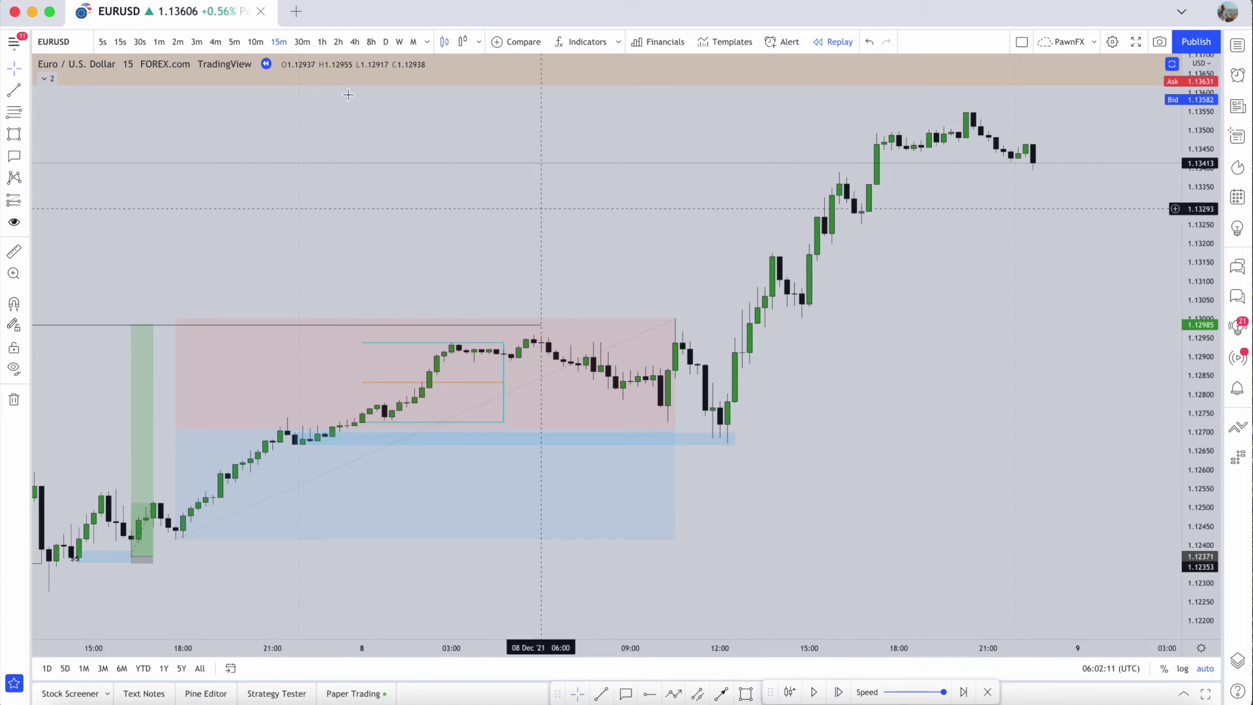
Step: Switch the chart to the 1-minute timeframe around the 8 December reaction at the blue demand zone, between 11:40 and 12:30
click(159, 42)
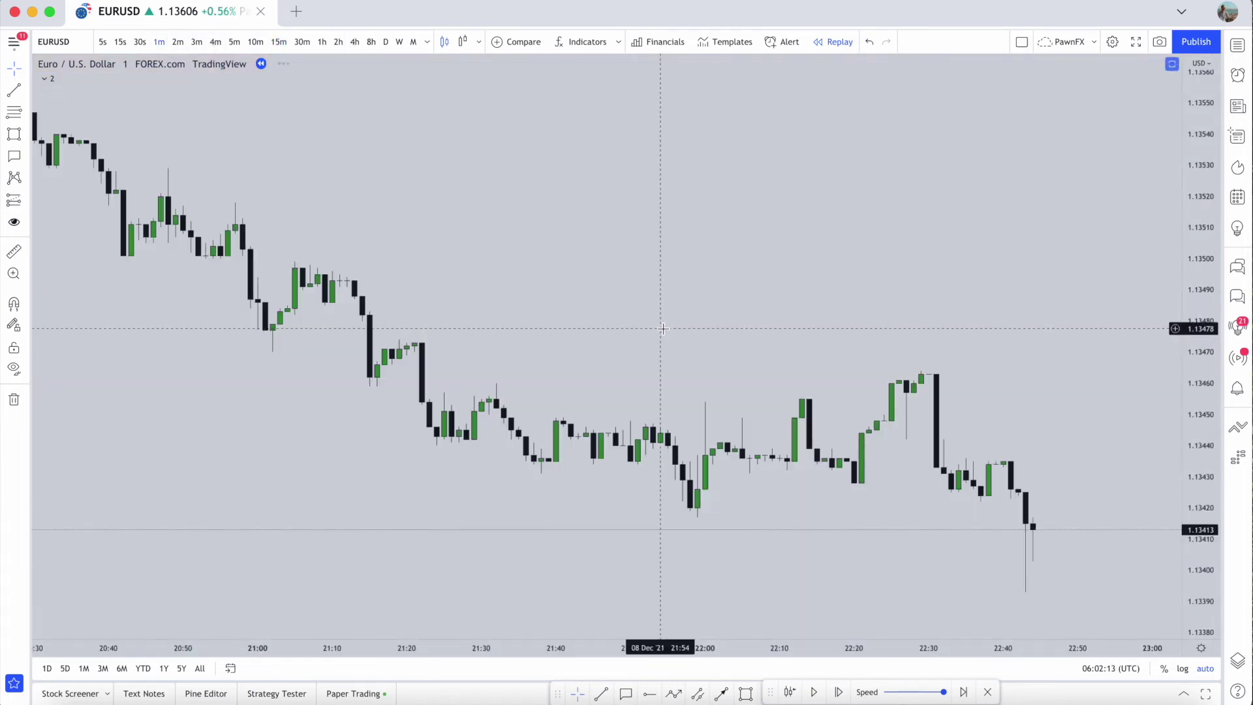
scroll(663, 328, left, 15)
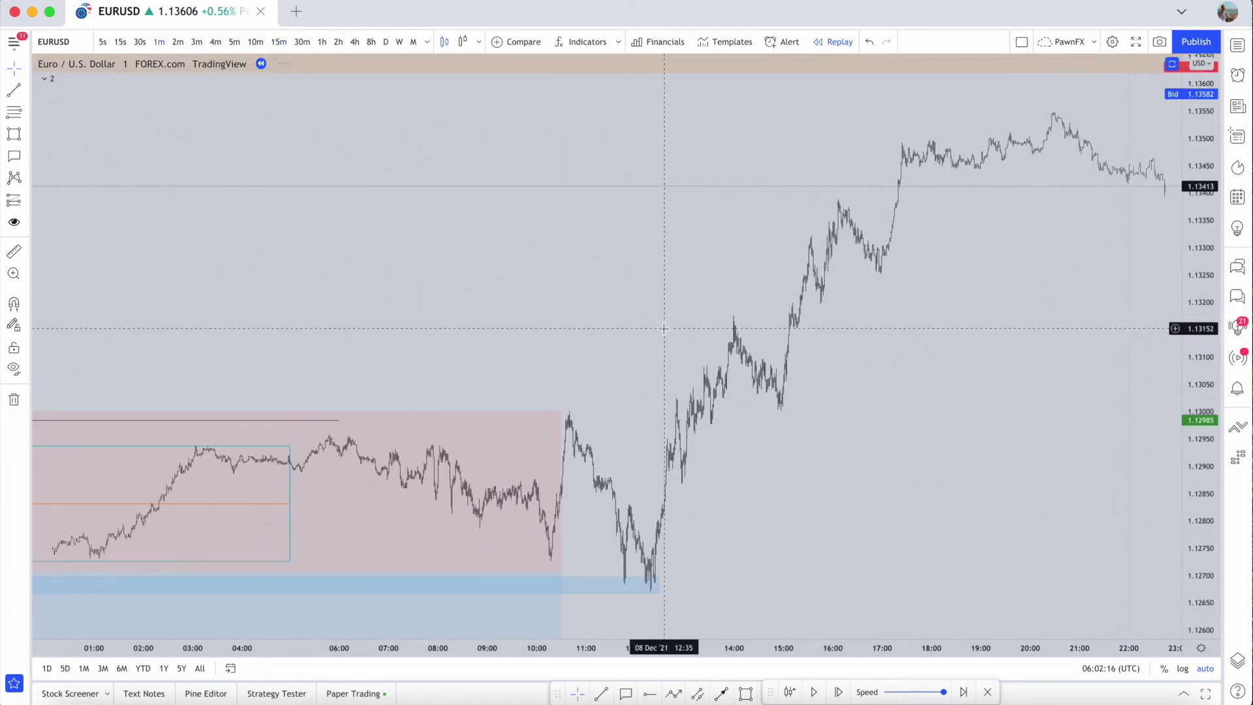
scroll(663, 331, up, 8)
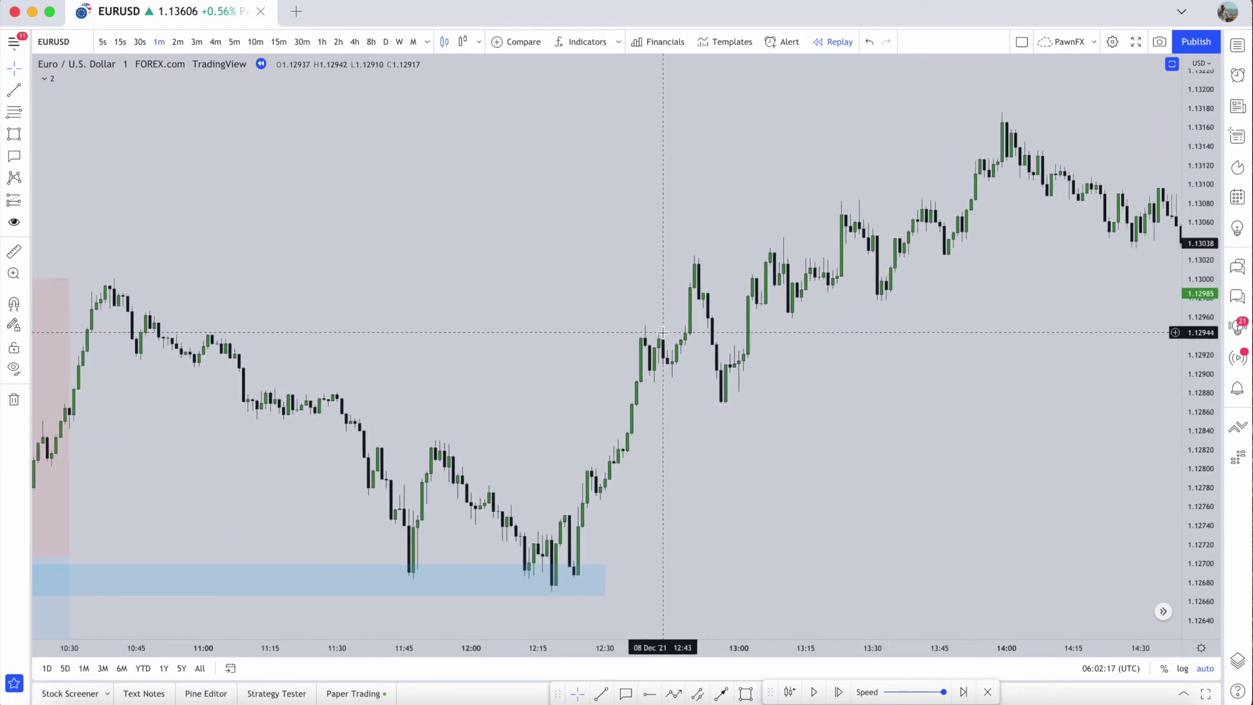
scroll(663, 333, left, 5)
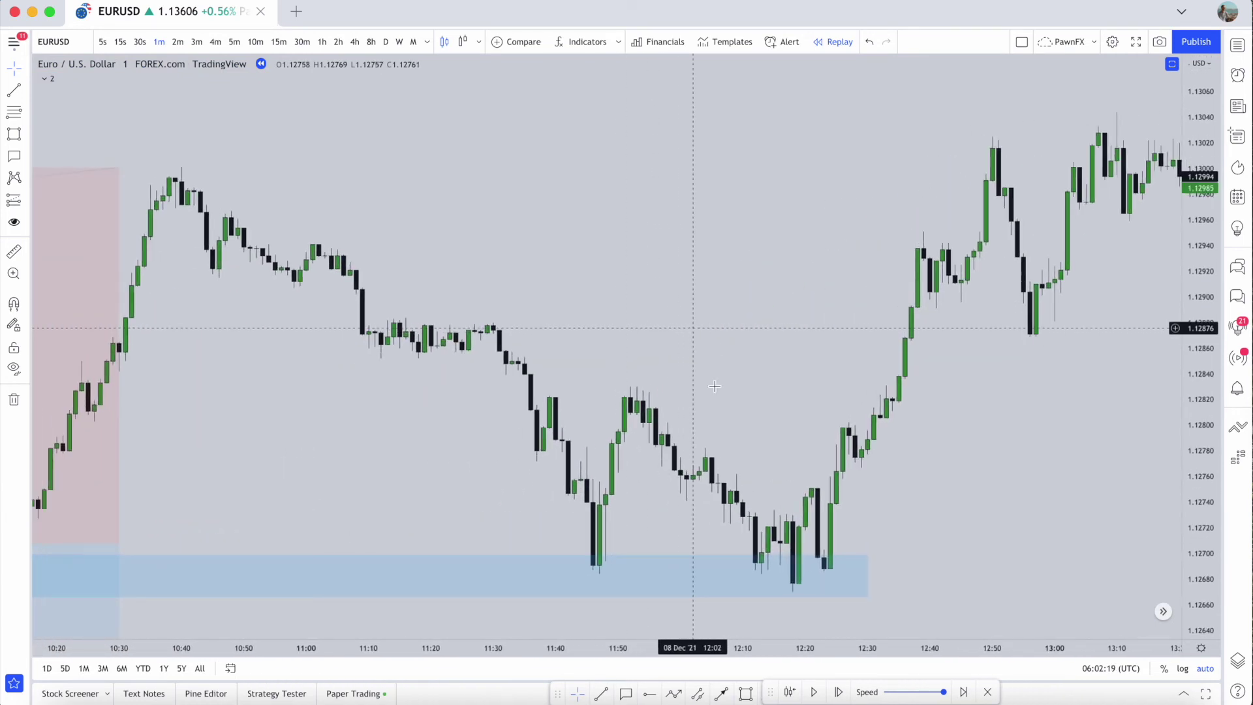
Step: Draw a horizontal trend line from the 11:47 low at 1.12684 to about 12:17 and apply the $$ template
click(13, 92)
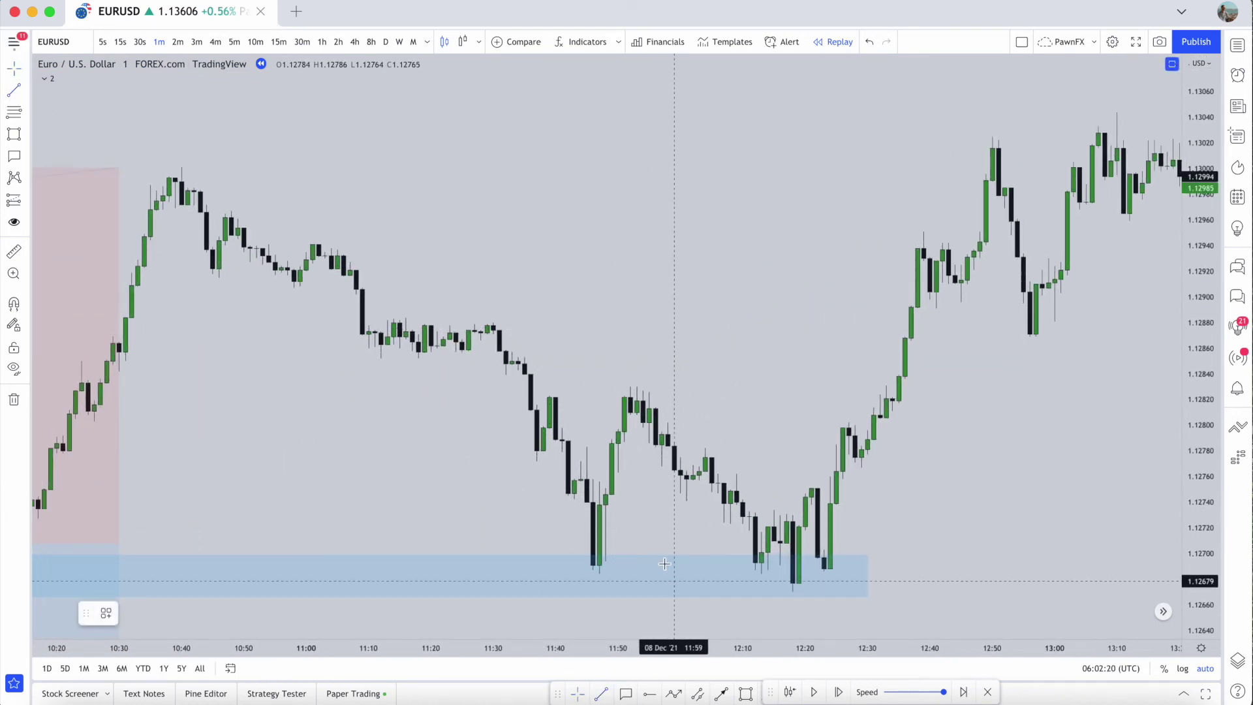
click(611, 582)
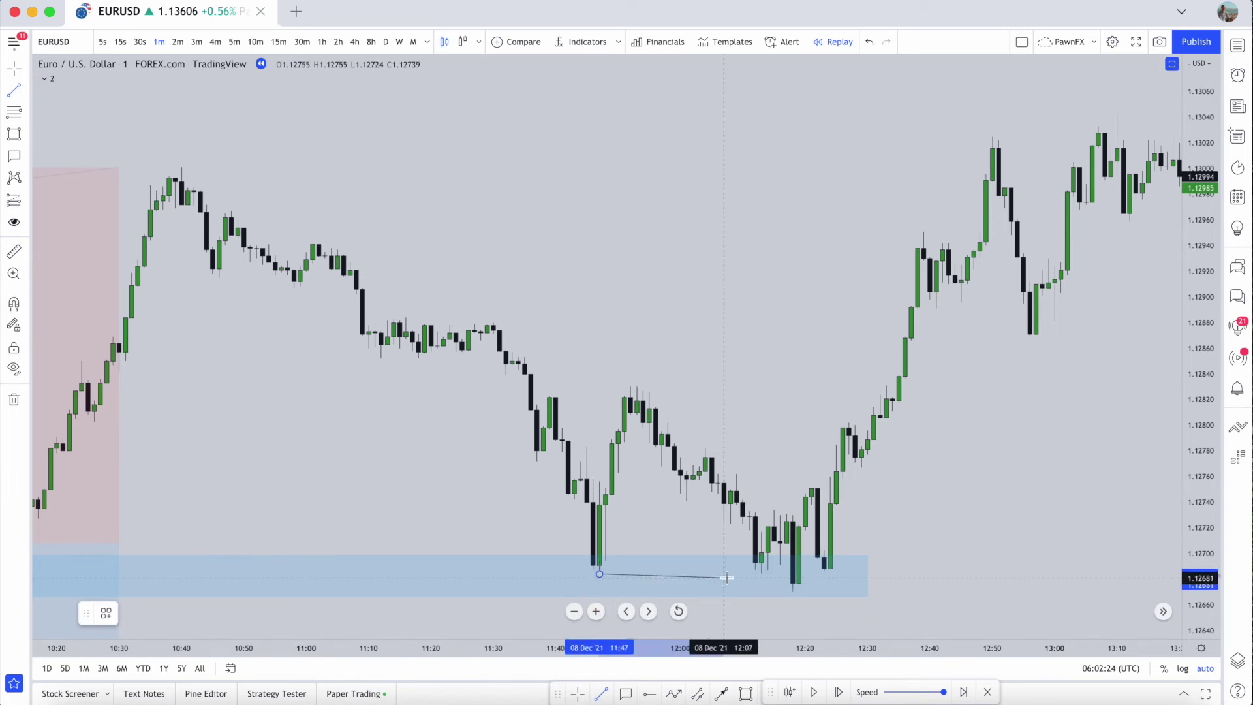
click(788, 573)
right_click(789, 574)
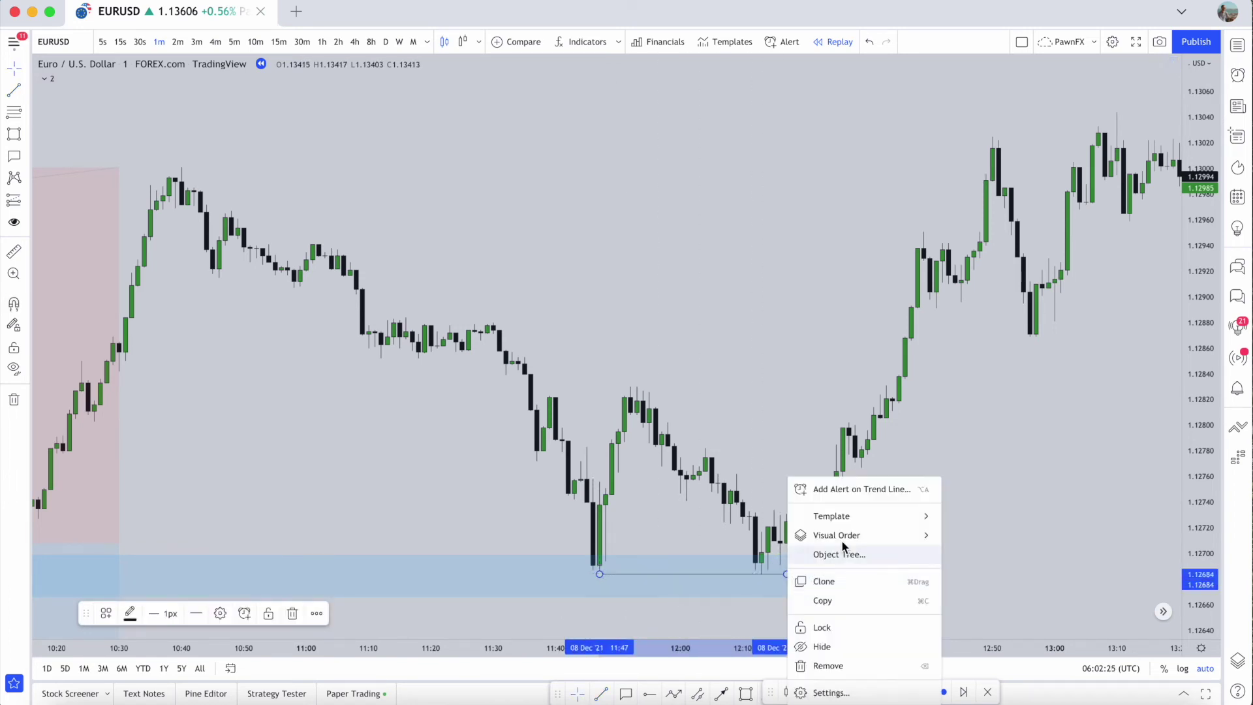
mouse_move(868, 517)
click(956, 566)
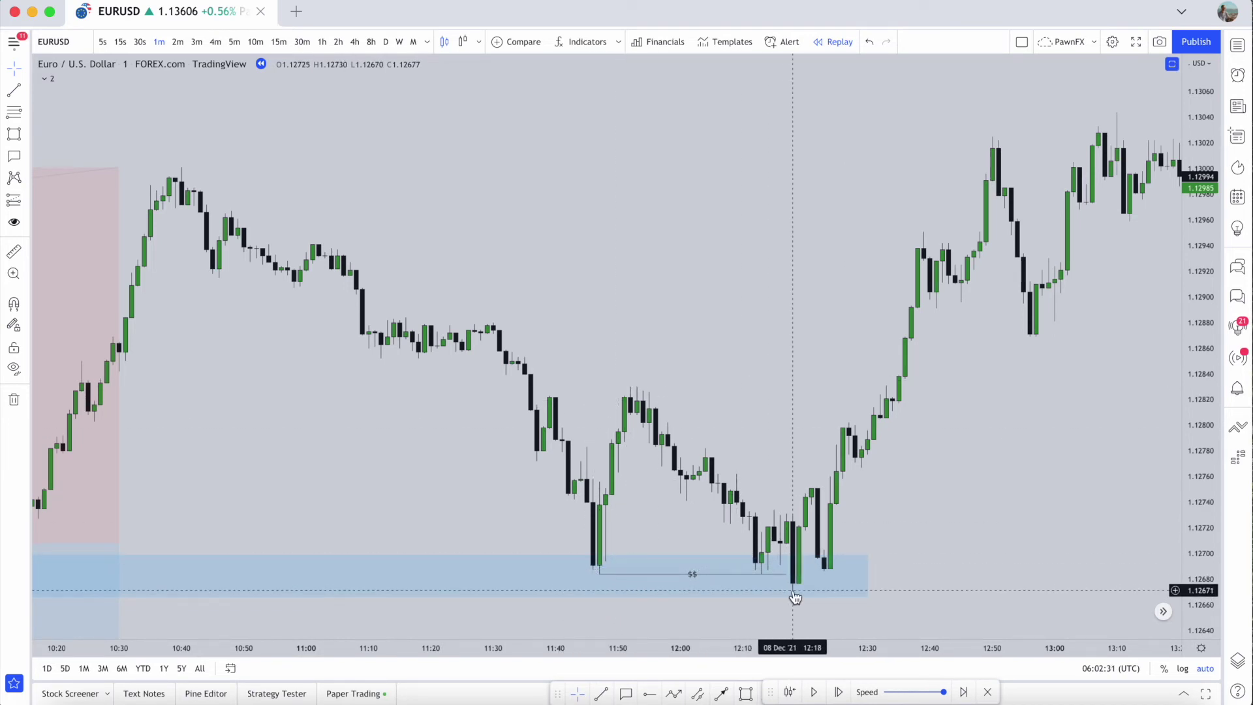
Step: Mark the 12:18 candle from 1.12730 to 1.12670 with a rectangle ending about 12:27, and shorten the larger demand zone to about 11:41
key(super)
mouse_move(792, 514)
mouse_down()
mouse_move(797, 591)
mouse_move(851, 556)
mouse_move(715, 578)
mouse_move(562, 573)
mouse_up()
click(918, 531)
click(1079, 570)
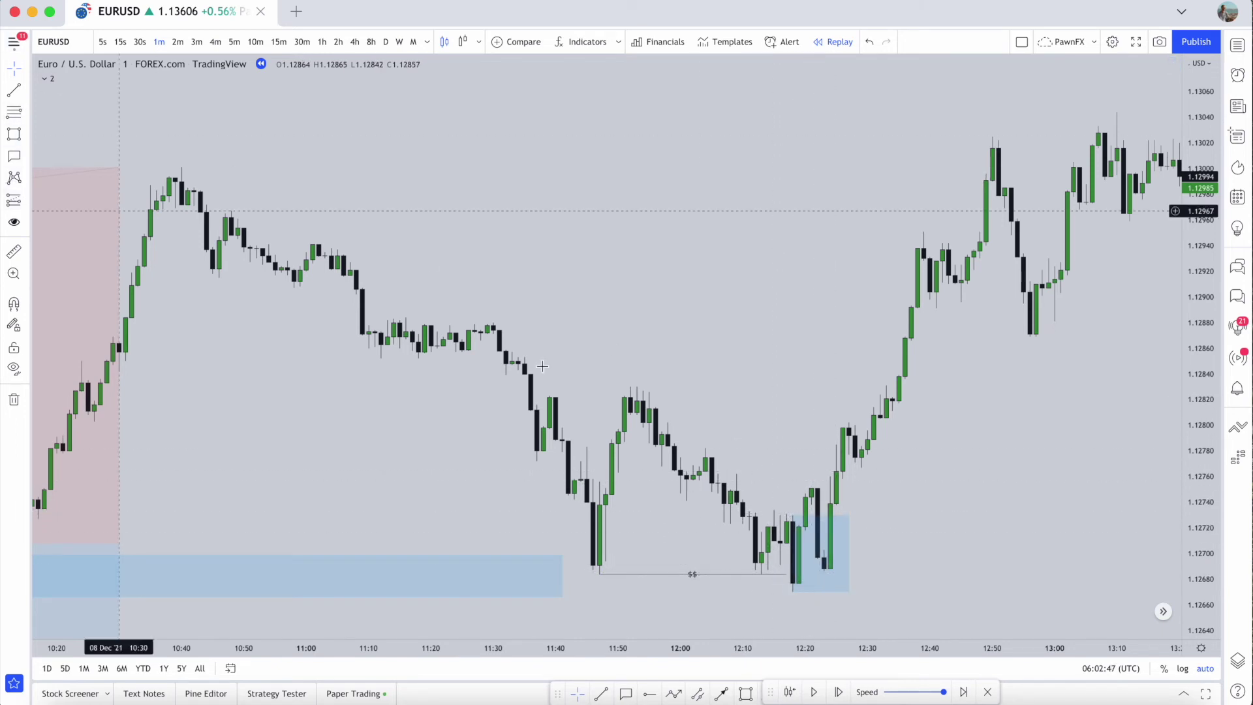
Step: Place a long position at 12:22 on 8 December with its entry at 1.12704 and stop at 1.12669
click(816, 548)
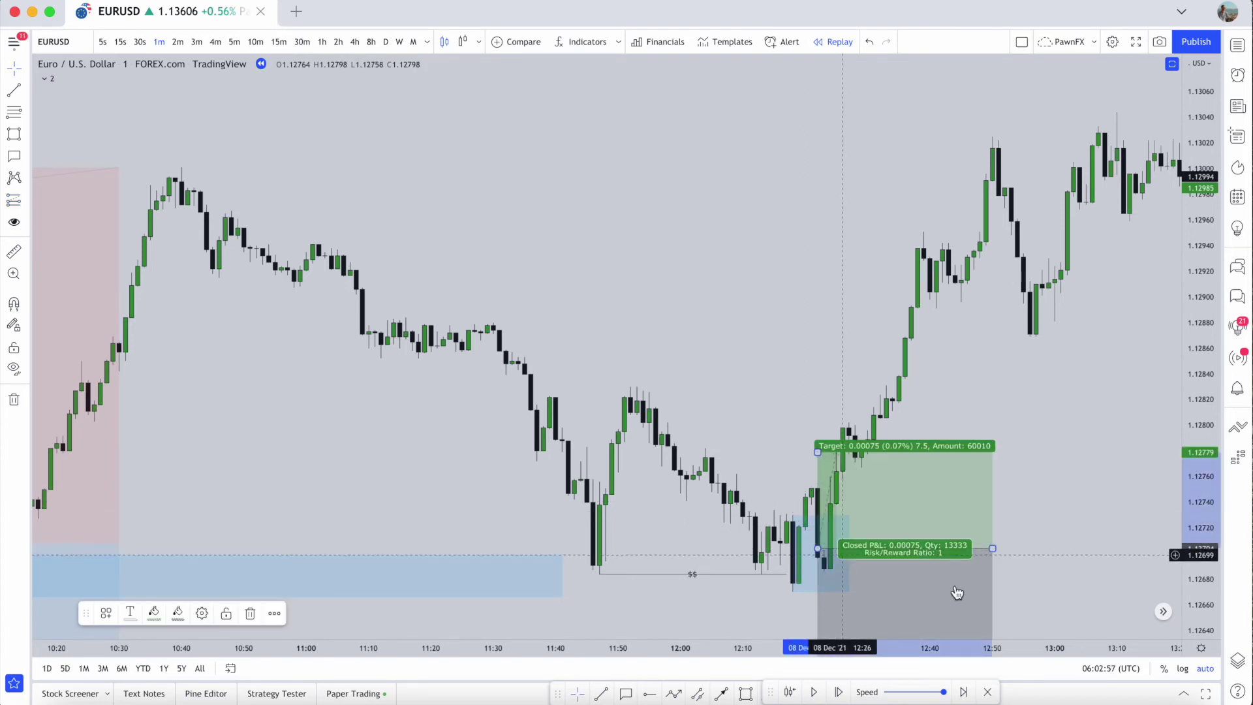
drag(1206, 428, 1198, 476)
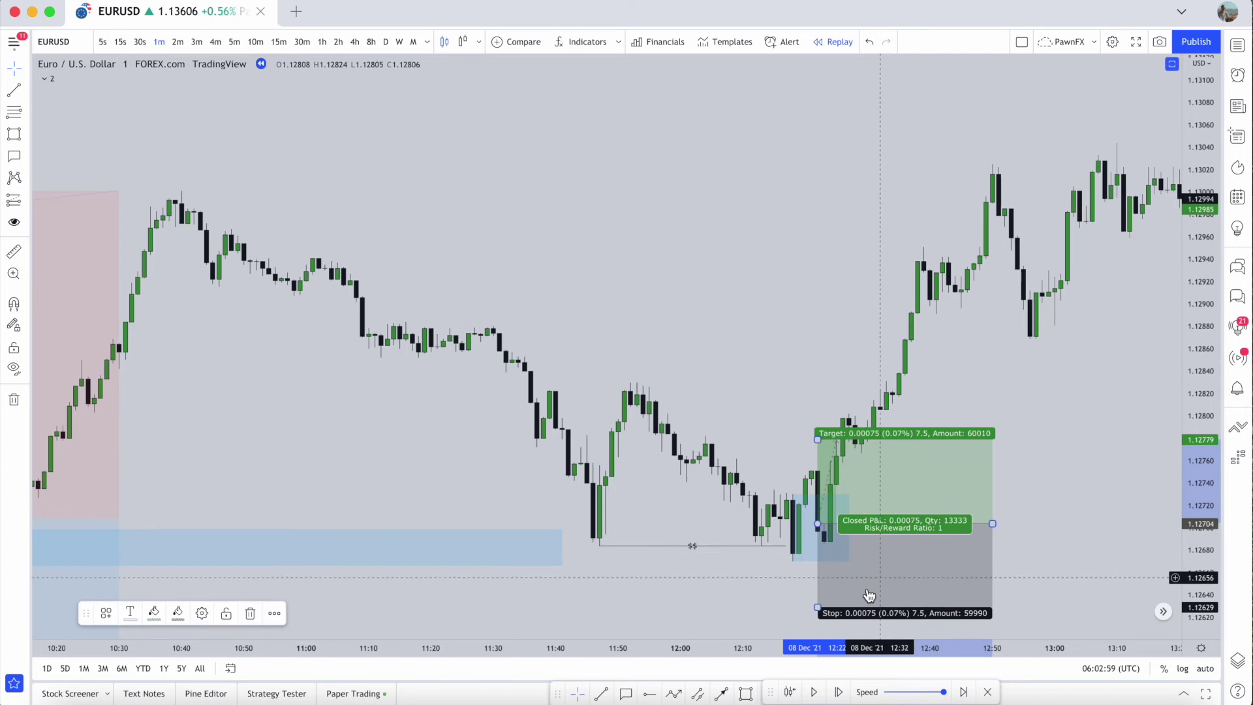
drag(817, 607, 823, 563)
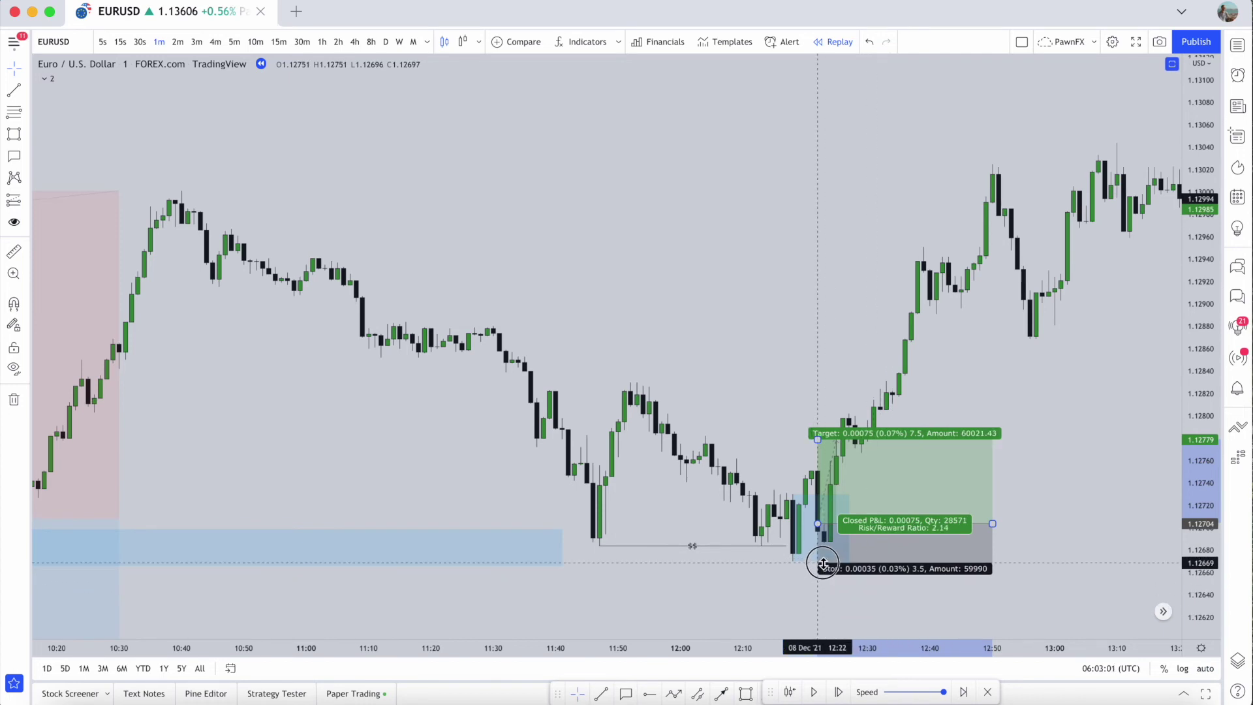
click(1123, 437)
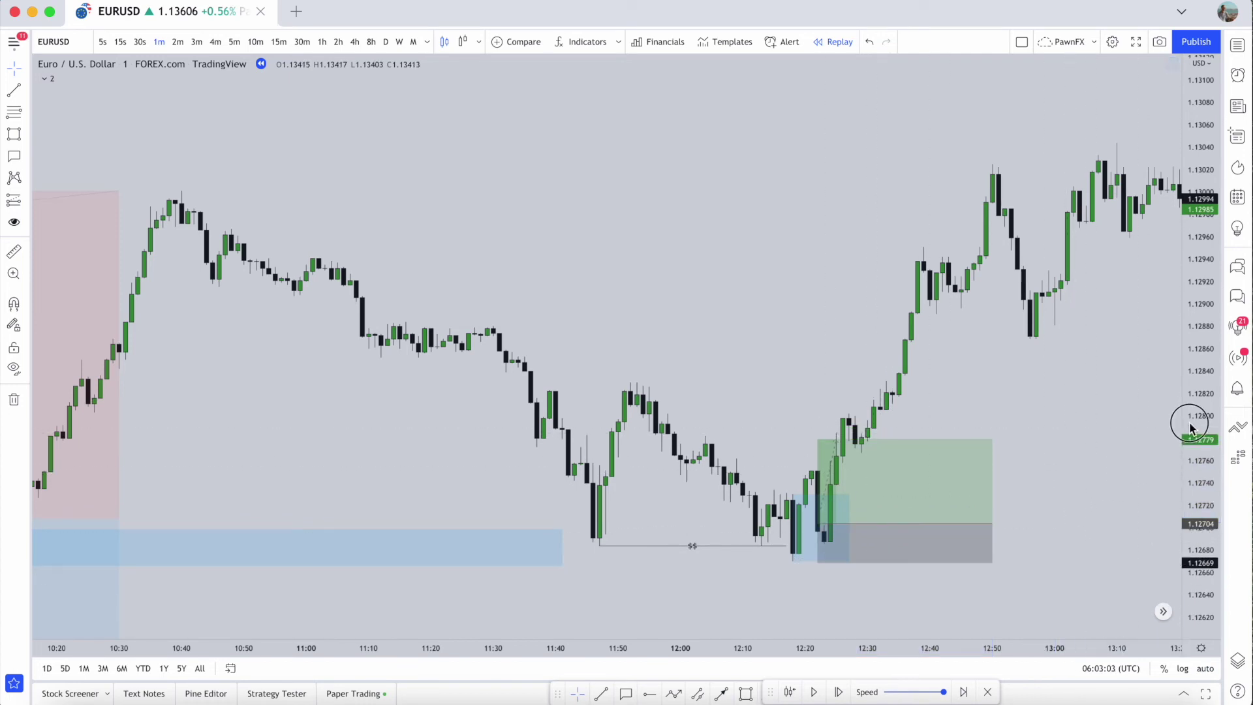
Step: Switch the chart to the 15-minute timeframe and show the price action from 30 November to 8 December
key(alt+r)
scroll(1094, 431, down, 10)
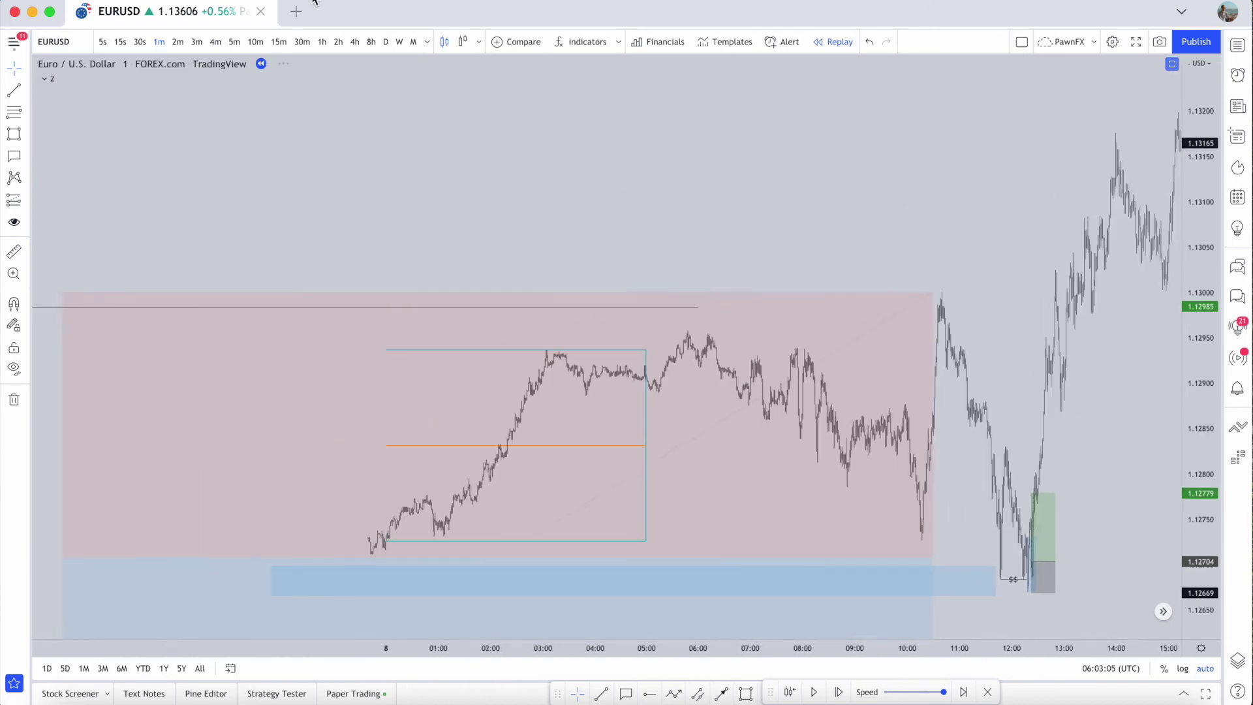
click(280, 42)
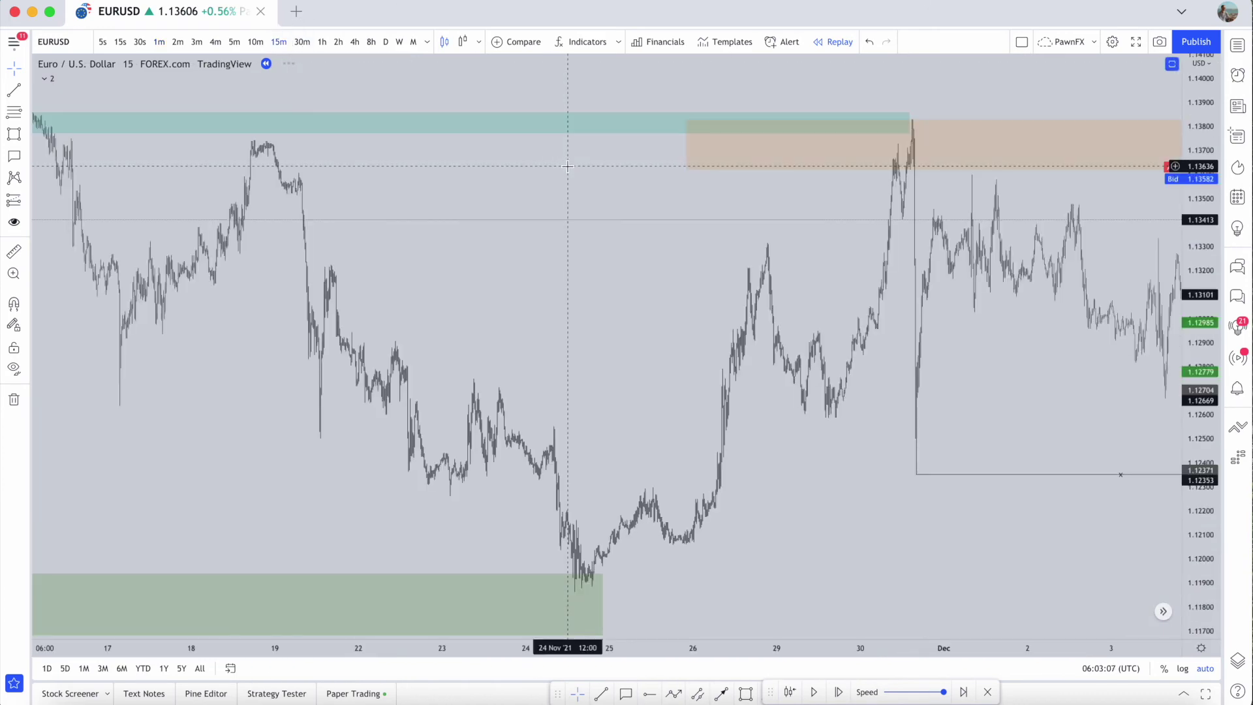
scroll(567, 166, right, 10)
scroll(565, 166, up, 3)
scroll(565, 166, right, 10)
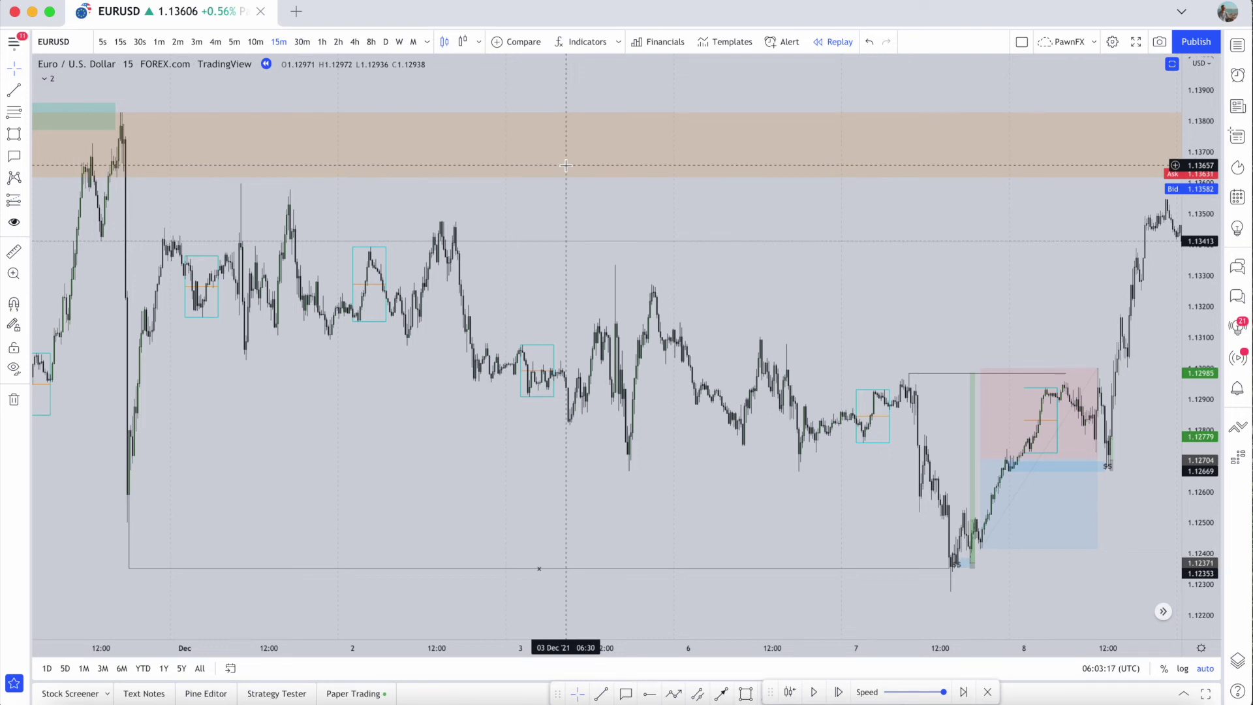
Step: Mark the swing highs from 6 December back to 1 December with short horizontal red arrows
key(alt+t)
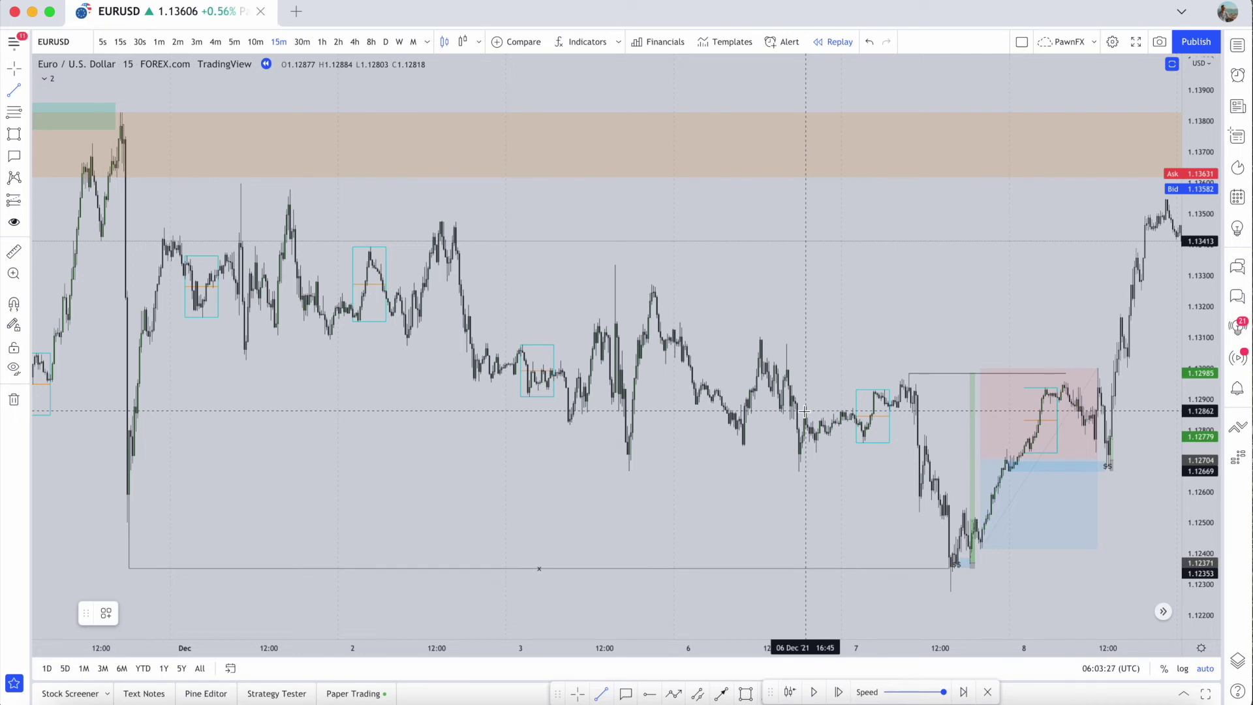
click(14, 134)
click(61, 135)
drag(753, 335, 799, 334)
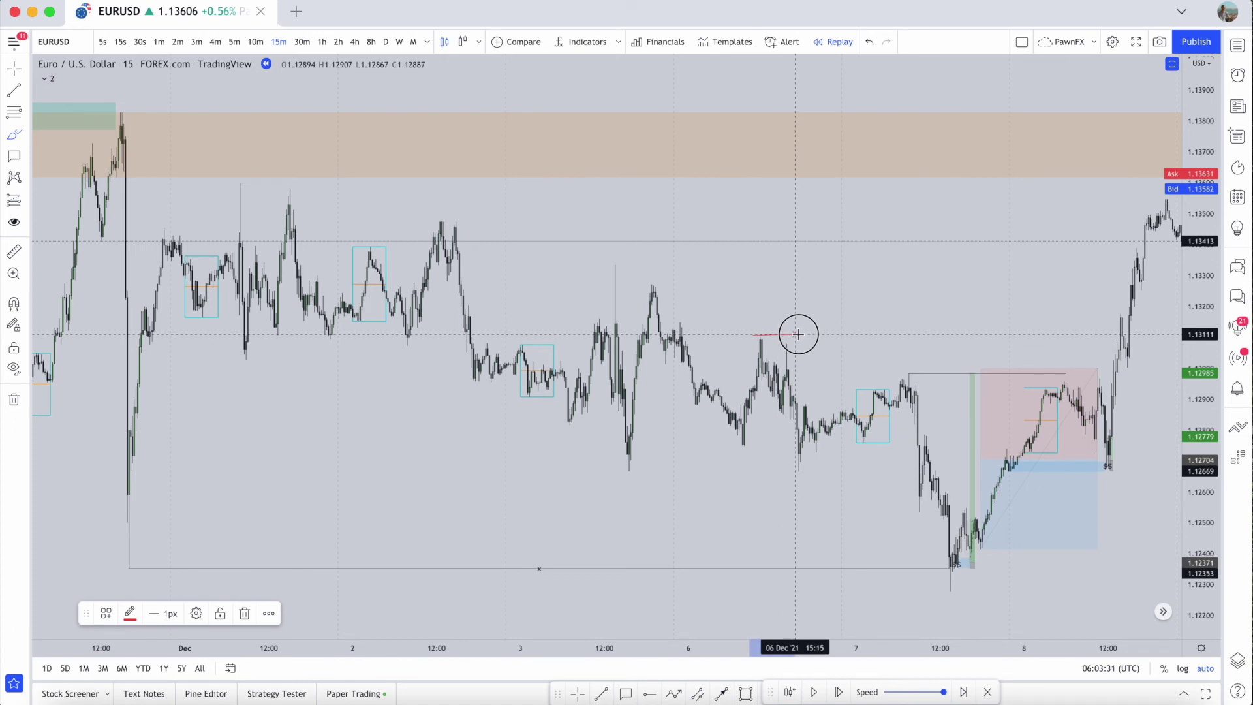
drag(651, 283, 676, 283)
drag(610, 263, 636, 263)
drag(432, 220, 460, 219)
drag(286, 187, 314, 188)
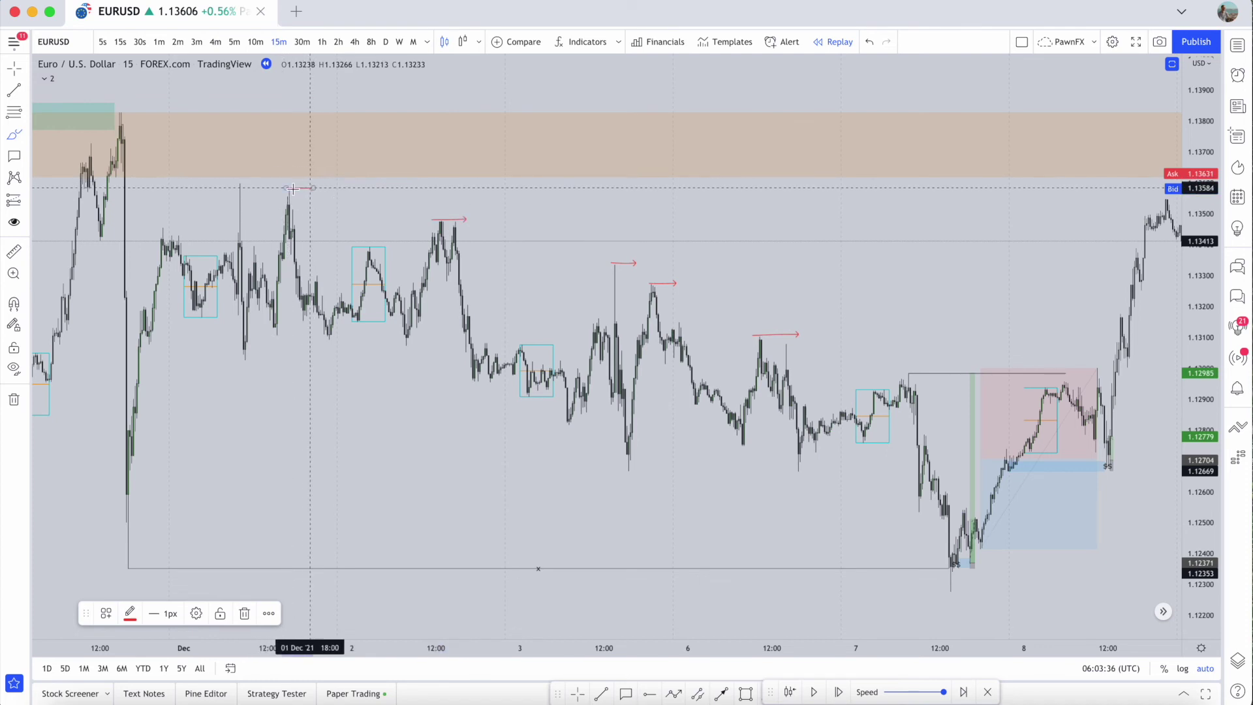
drag(235, 183, 257, 182)
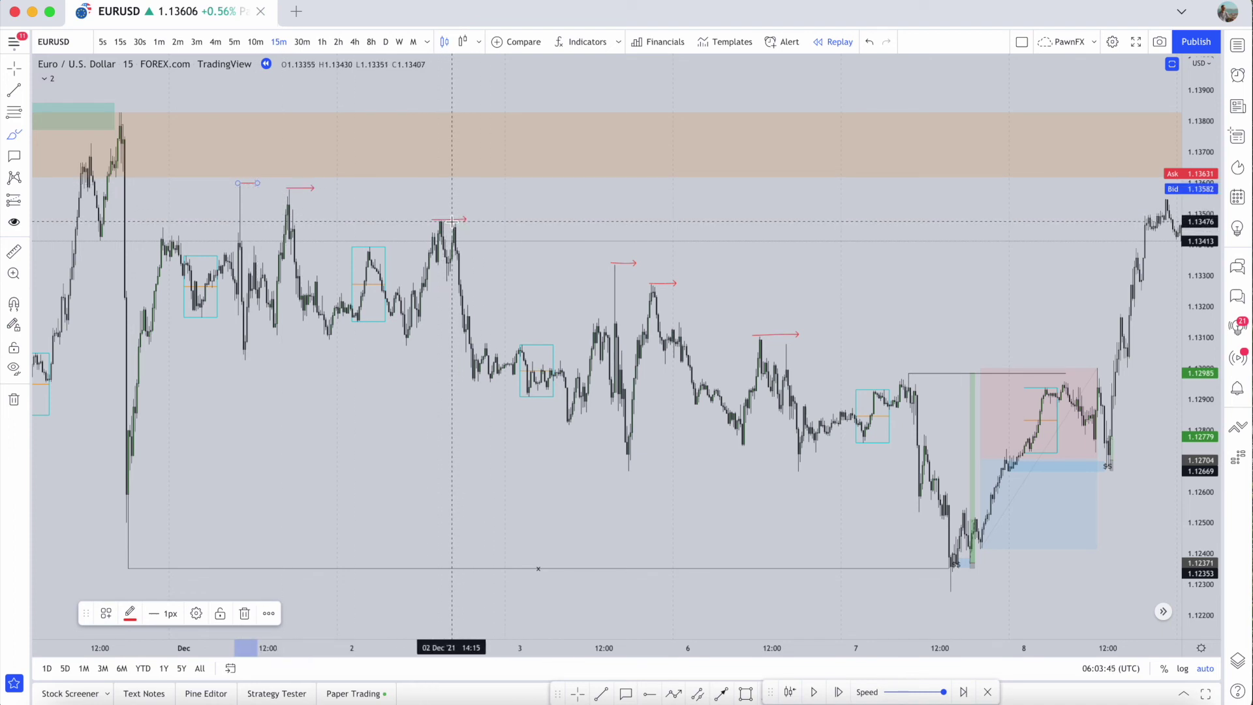
Step: Undo all the red arrows drawn above the 1–6 December swing highs
key(ctrl+z)
key(ctrl+z)
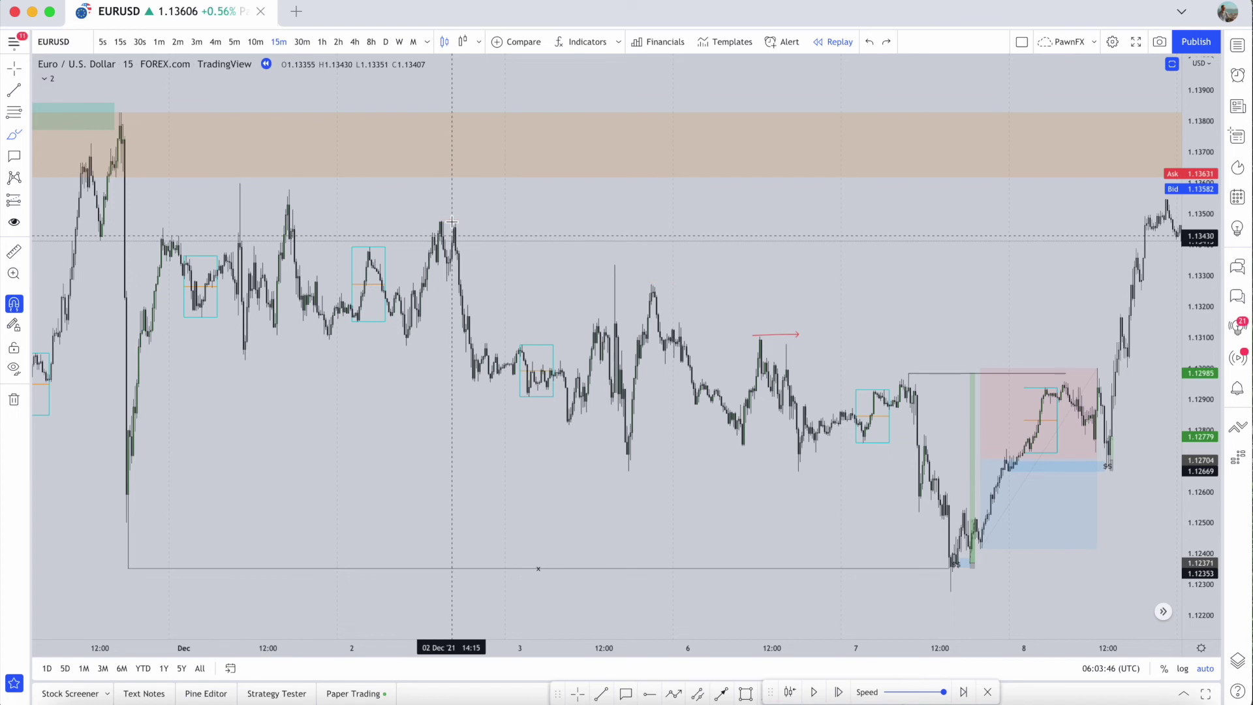
key(ctrl+z)
Step: Draw red arrows above the 2 December double top and at the 1 December afternoon high
scroll(452, 222, left, 5)
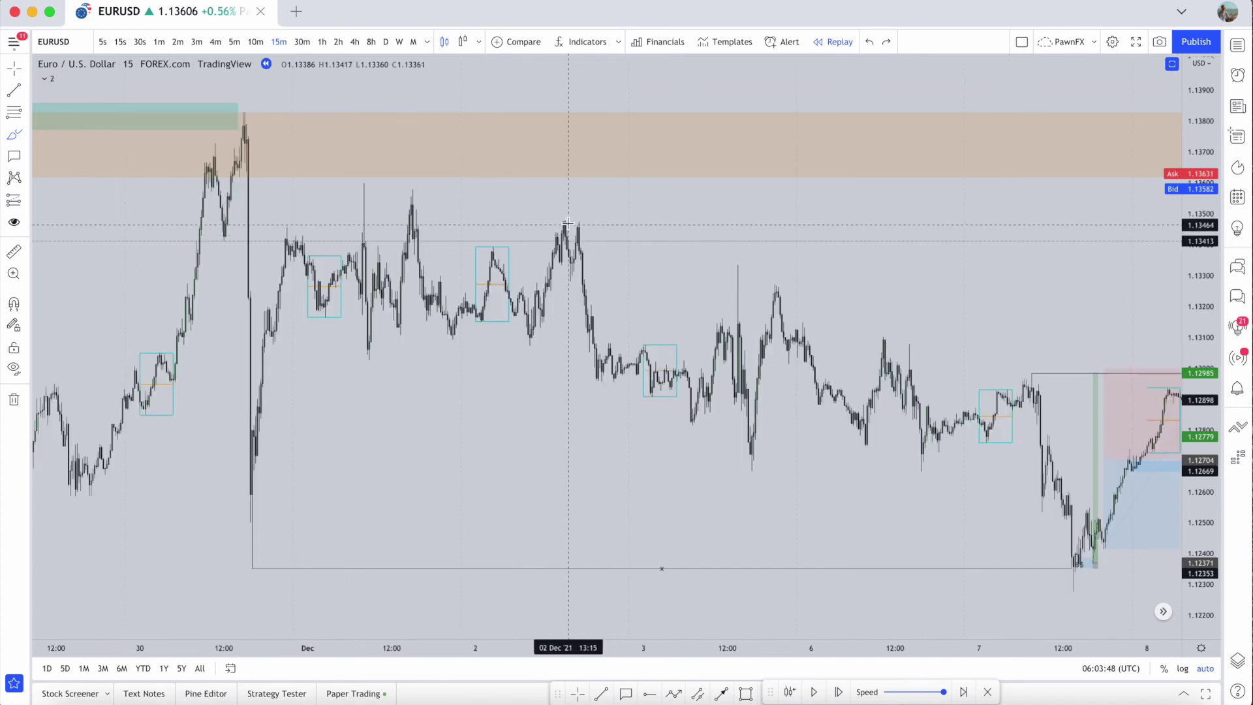
drag(547, 220, 593, 218)
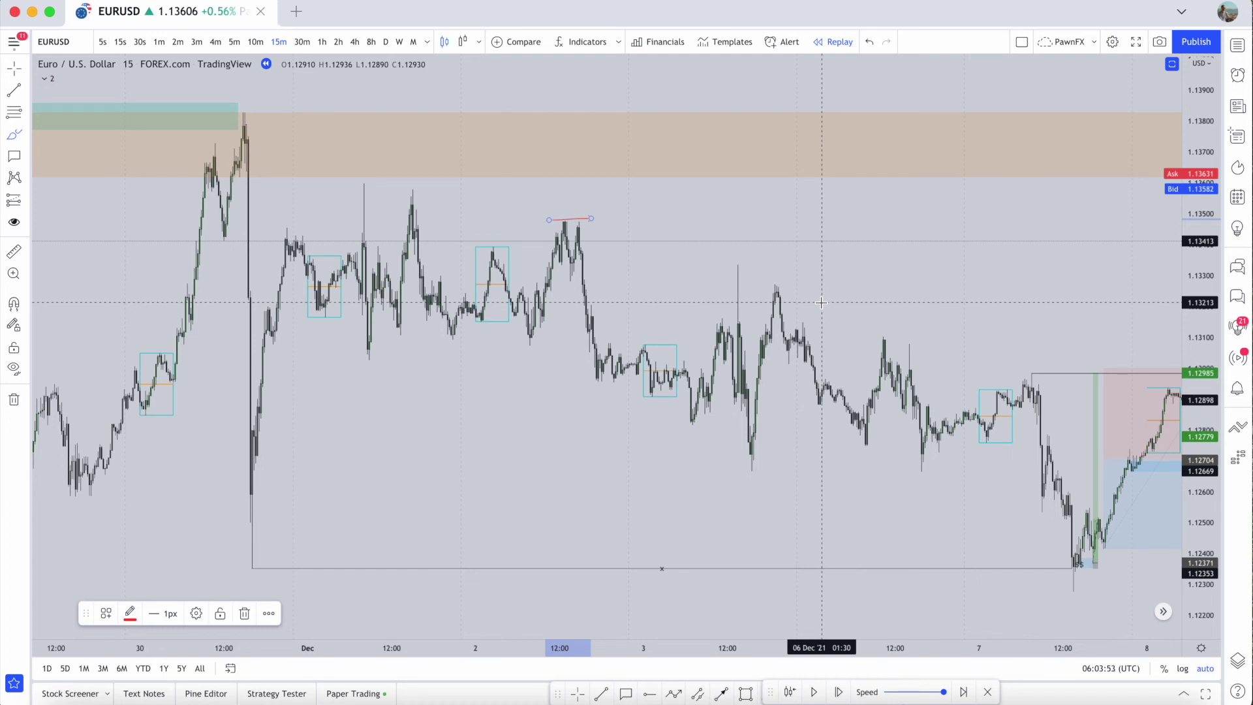
mouse_move(430, 220)
mouse_down()
mouse_move(405, 218)
mouse_move(434, 189)
mouse_up()
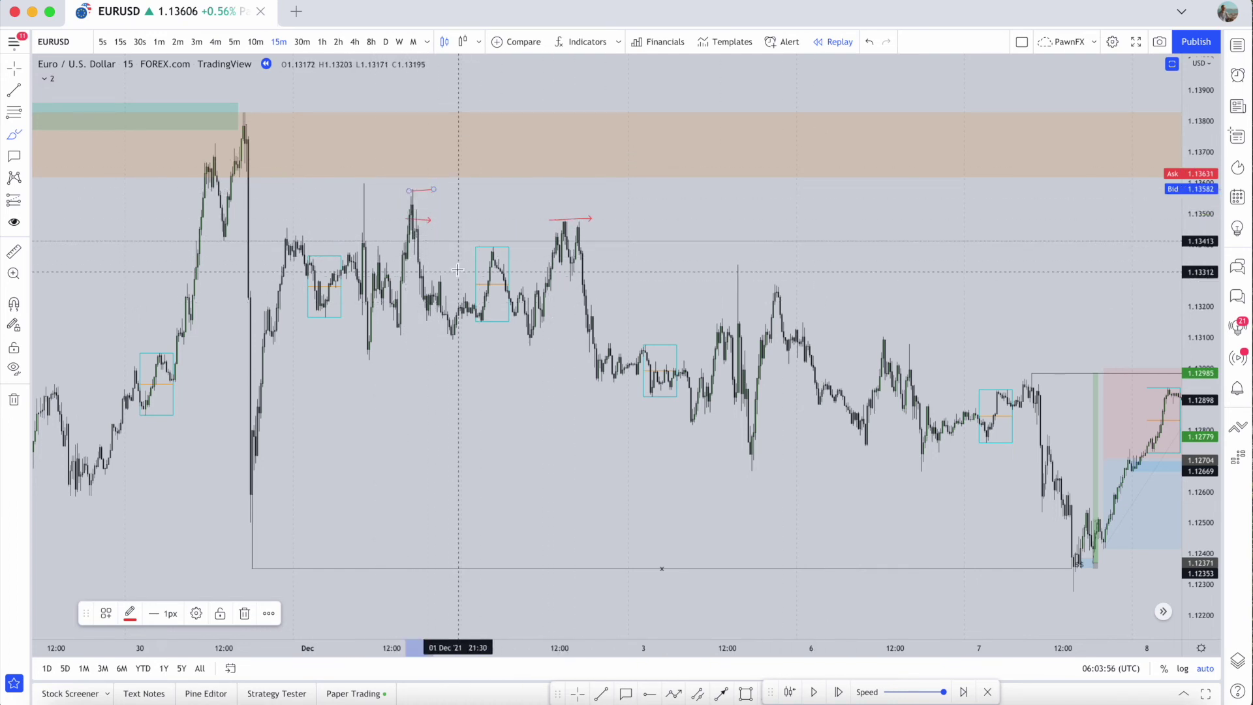
Step: Raise the 8 December long position's target to 1.13476, level with the 2 December highs
scroll(555, 287, down, 3)
scroll(622, 305, right, 3)
scroll(621, 305, up, 8)
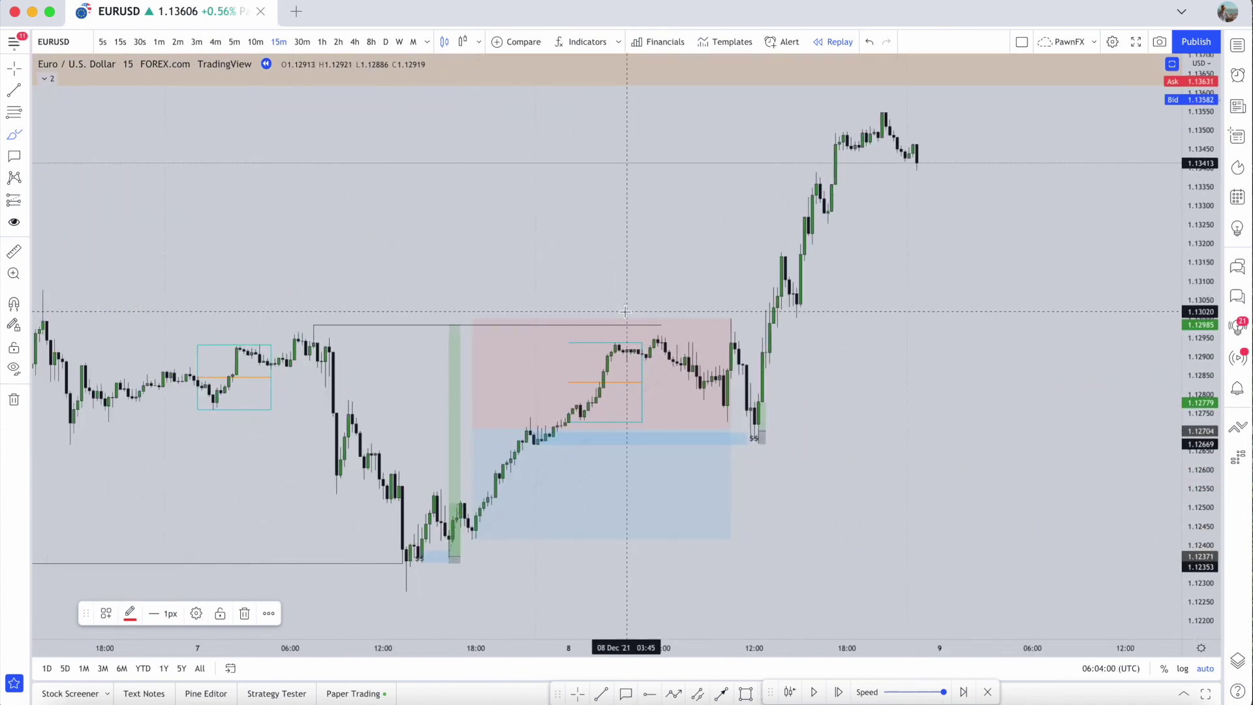
scroll(631, 330, down, 1)
drag(600, 532, 613, 151)
scroll(620, 186, down, 4)
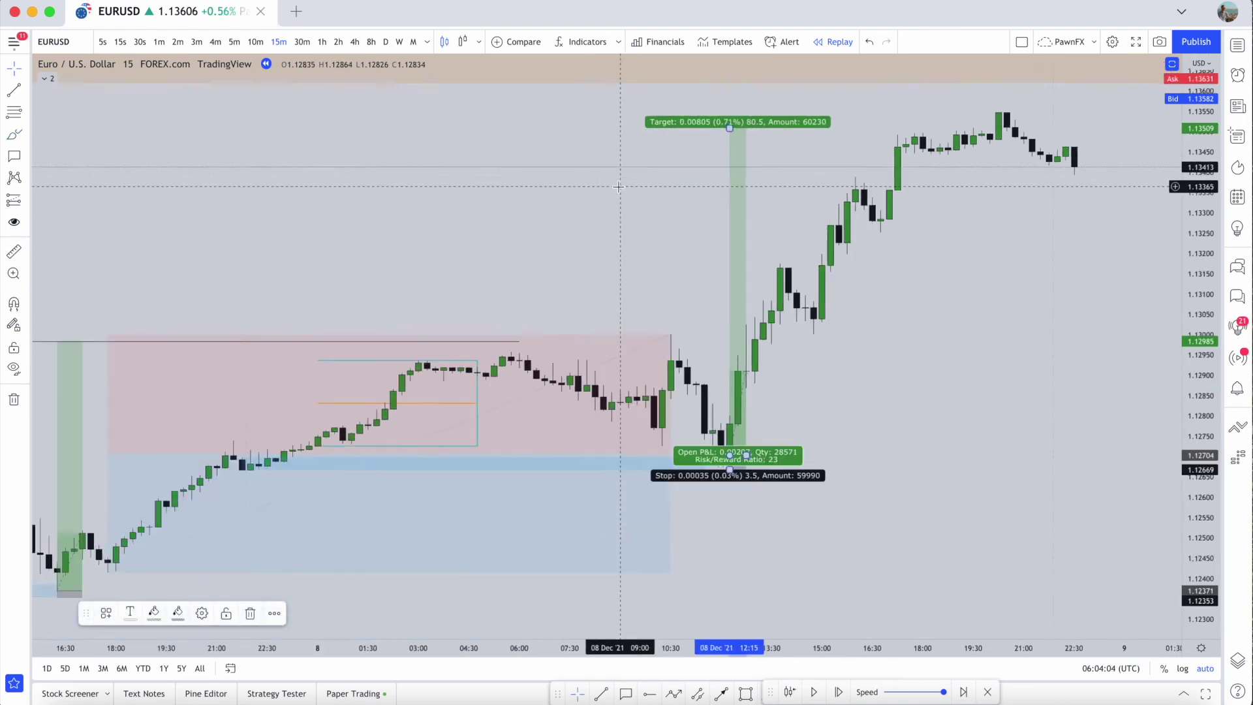
scroll(619, 187, down, 6)
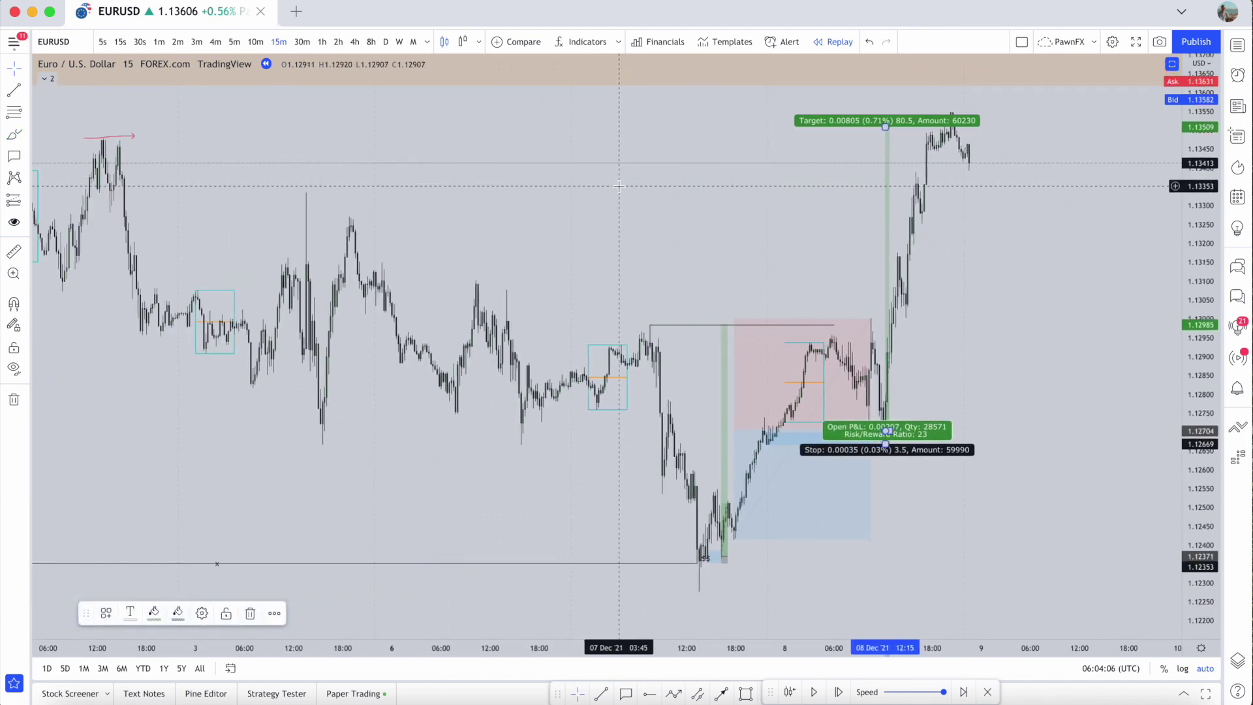
drag(945, 146, 944, 157)
scroll(884, 216, up, 5)
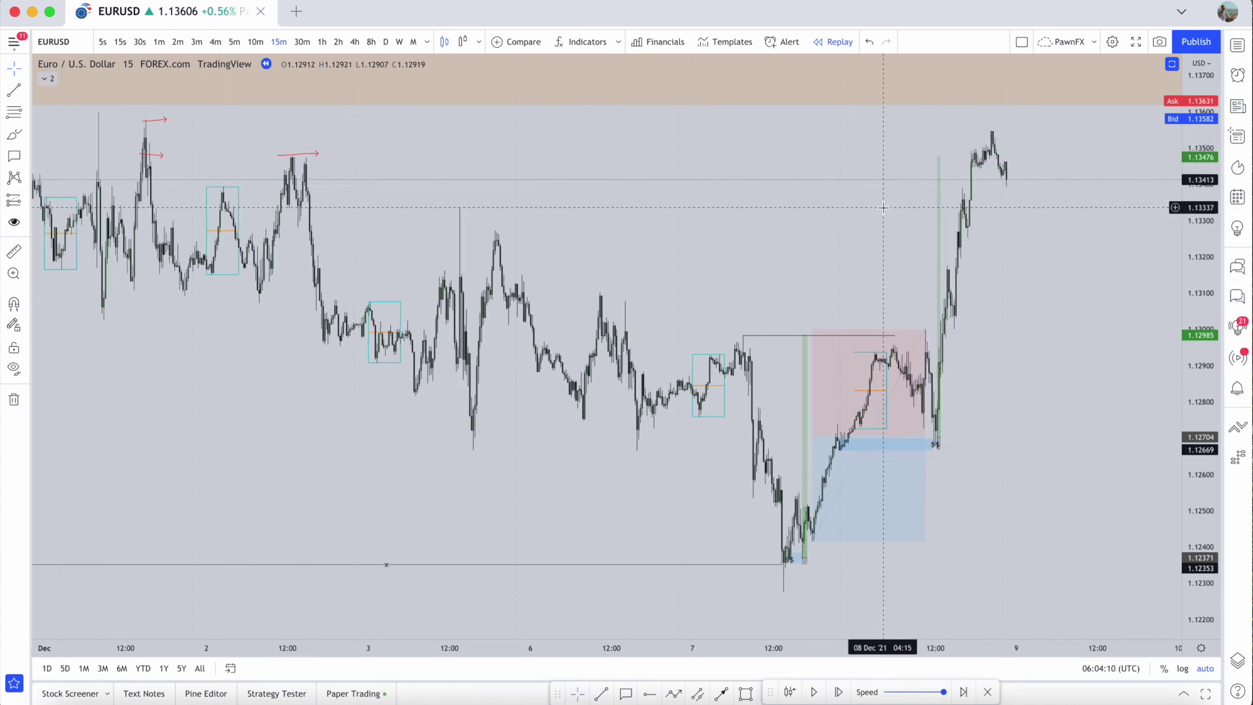
Step: Delete the red arrows at the 1 December and 2 December highs
scroll(884, 214, up, 3)
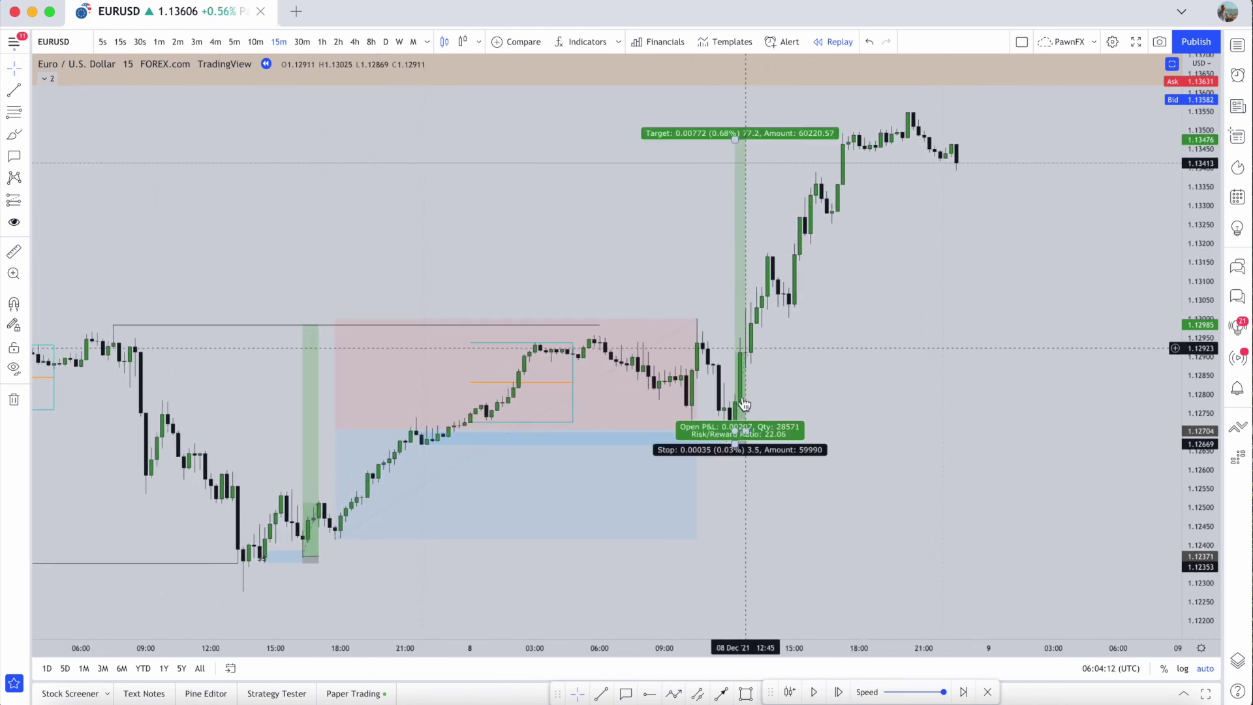
scroll(877, 173, up, 1)
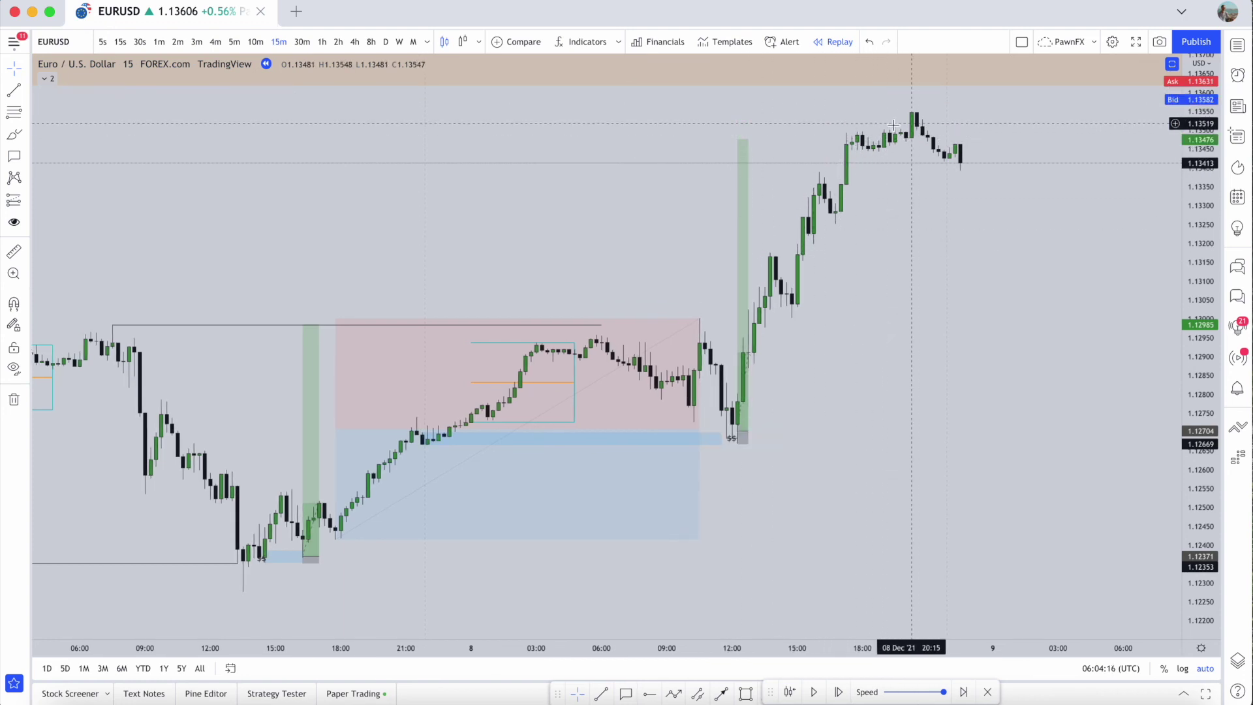
scroll(894, 124, down, 6)
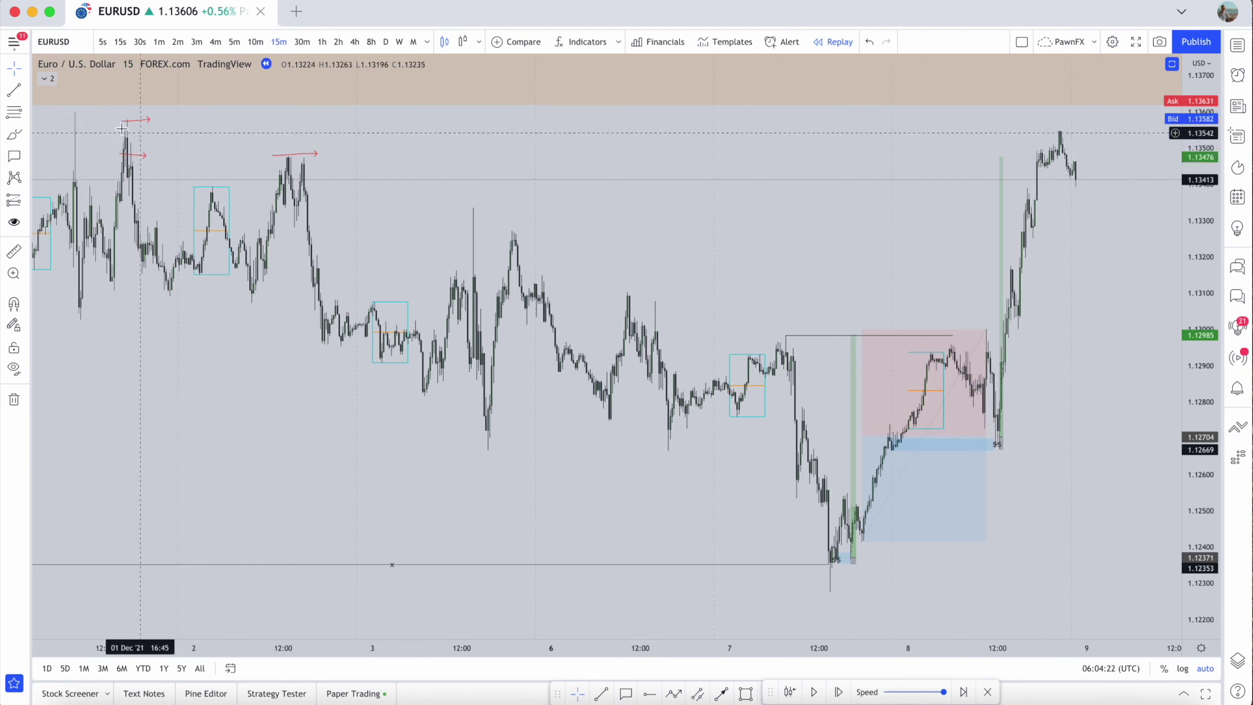
text(z)
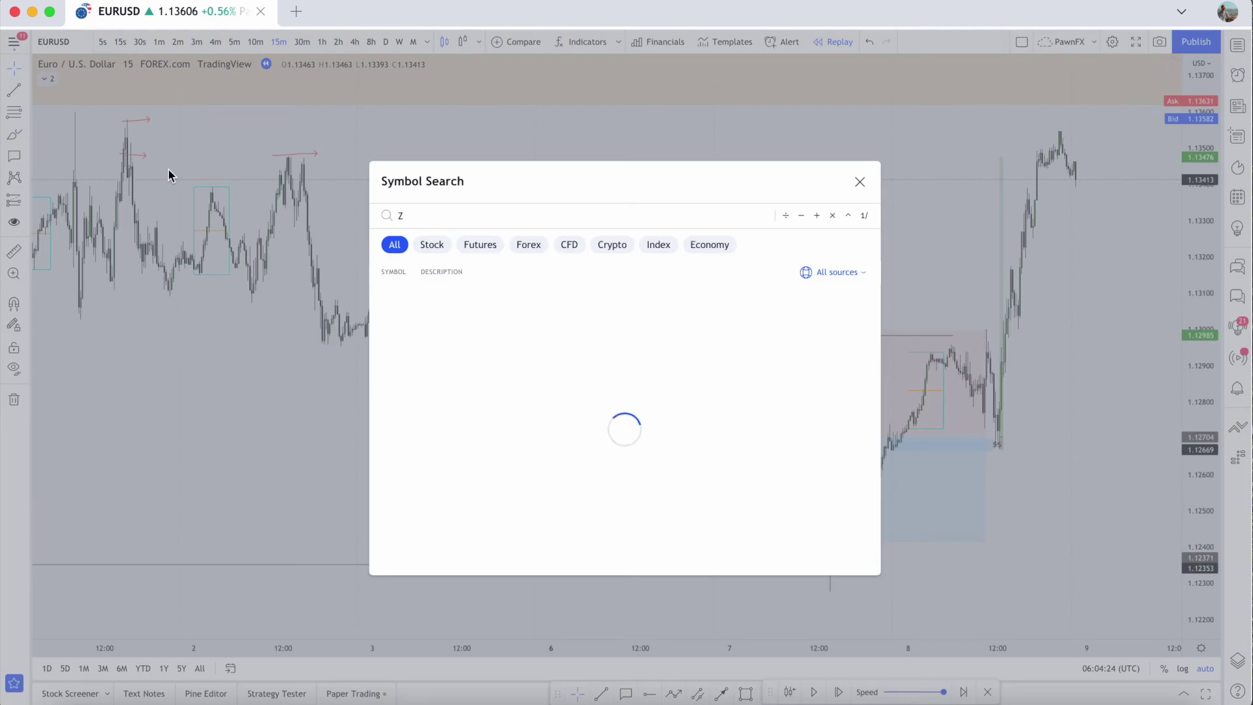
key(Escape)
drag(169, 167, 111, 107)
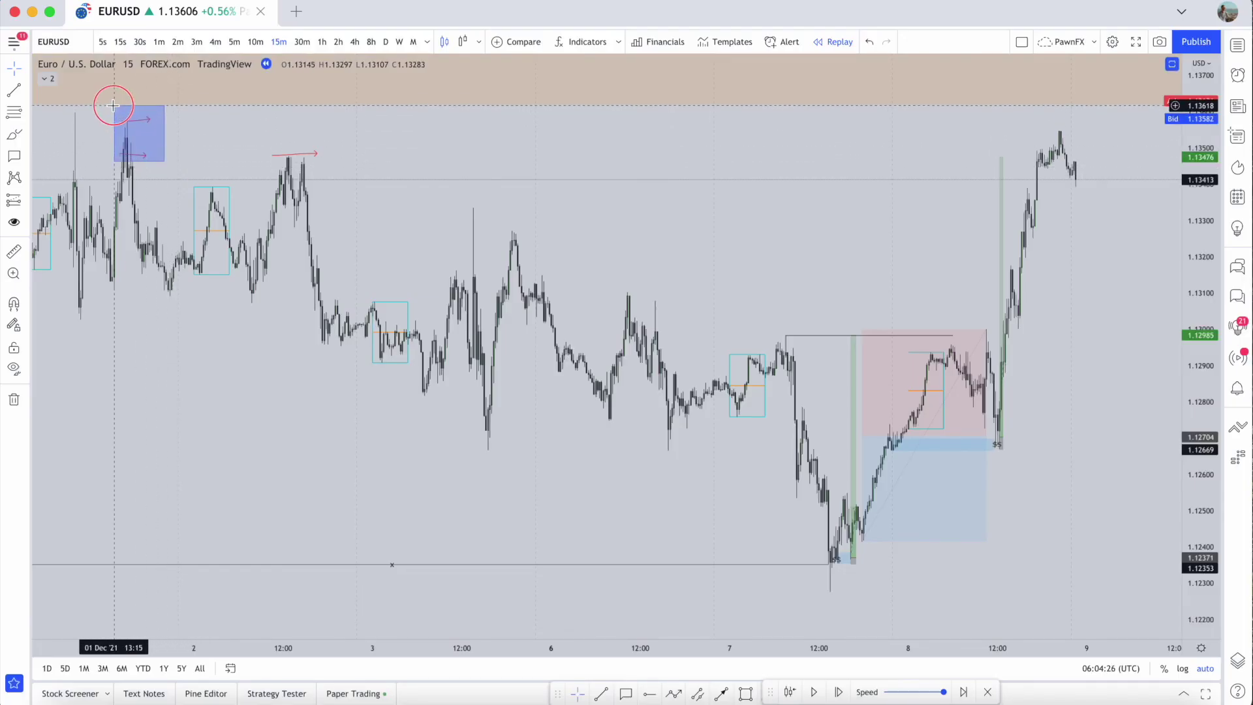
key(BackSpace)
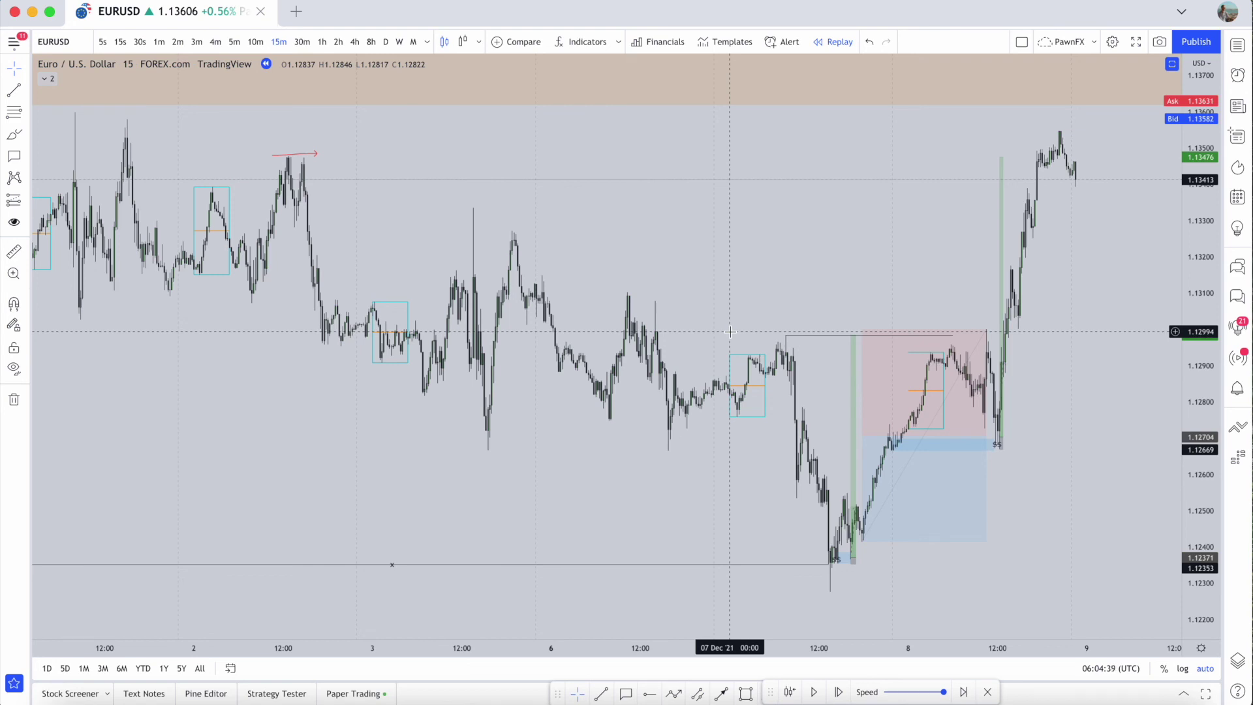
click(298, 157)
key(Delete)
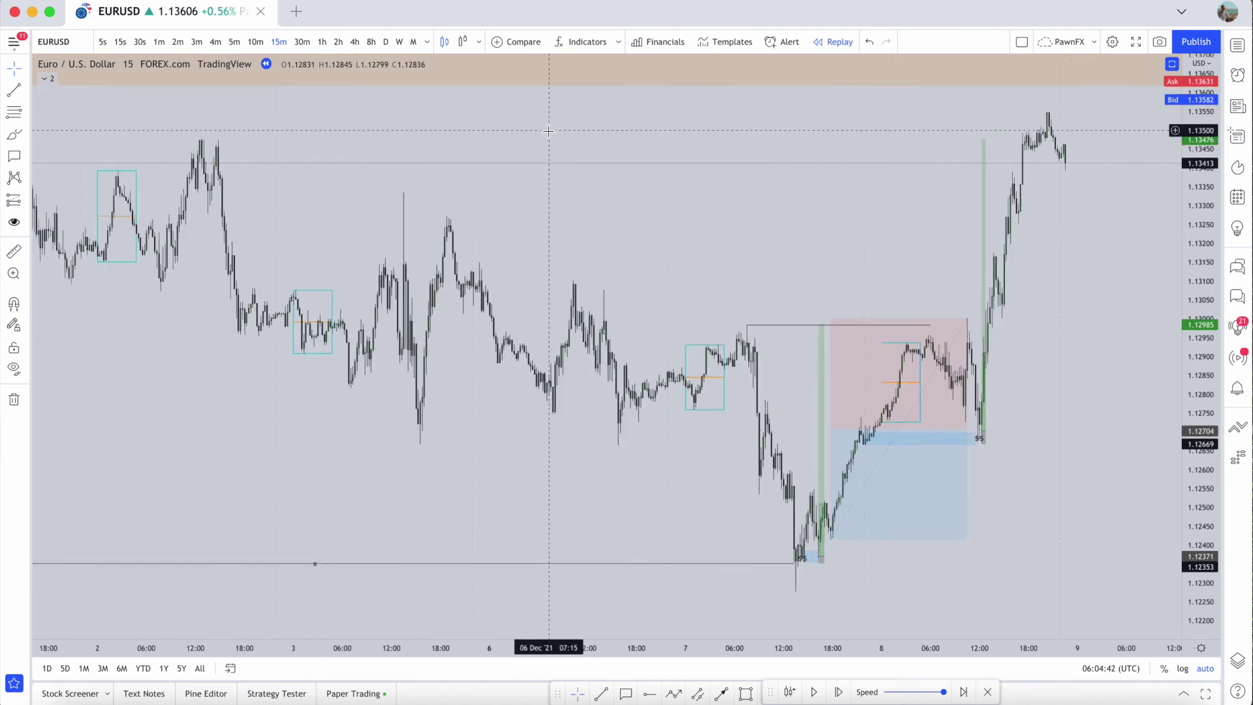
scroll(552, 135, up, 5)
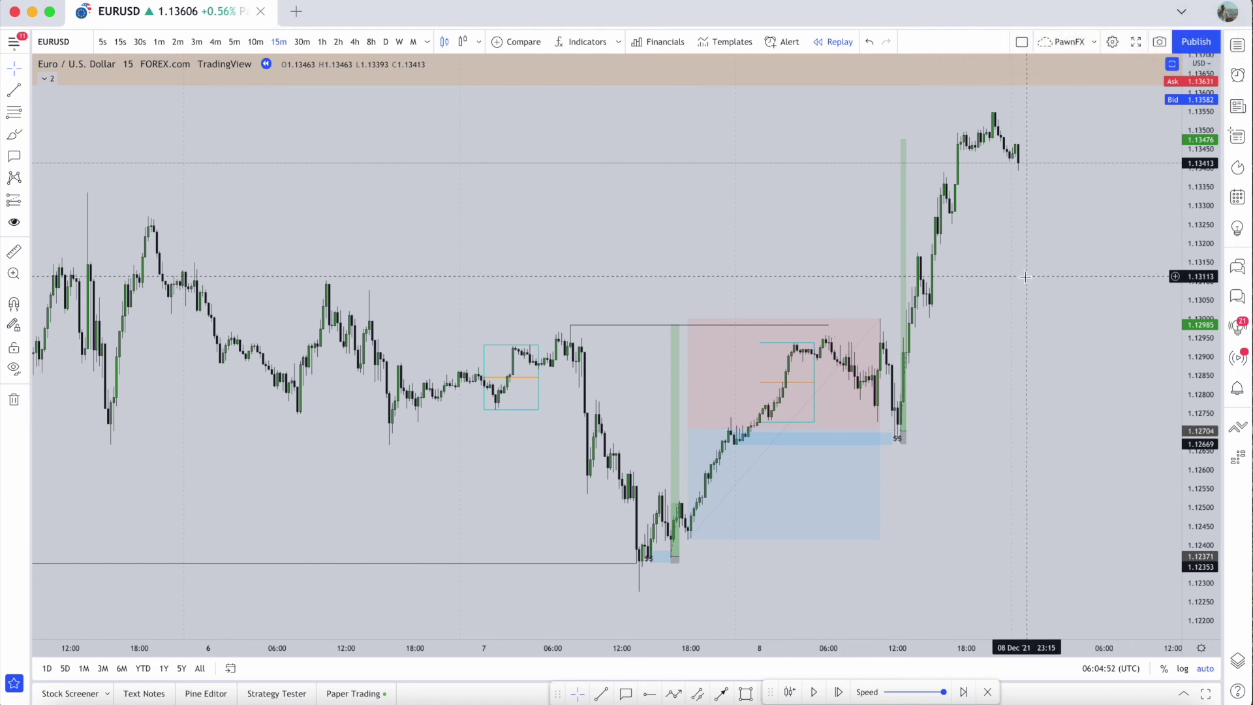
scroll(1024, 277, left, 3)
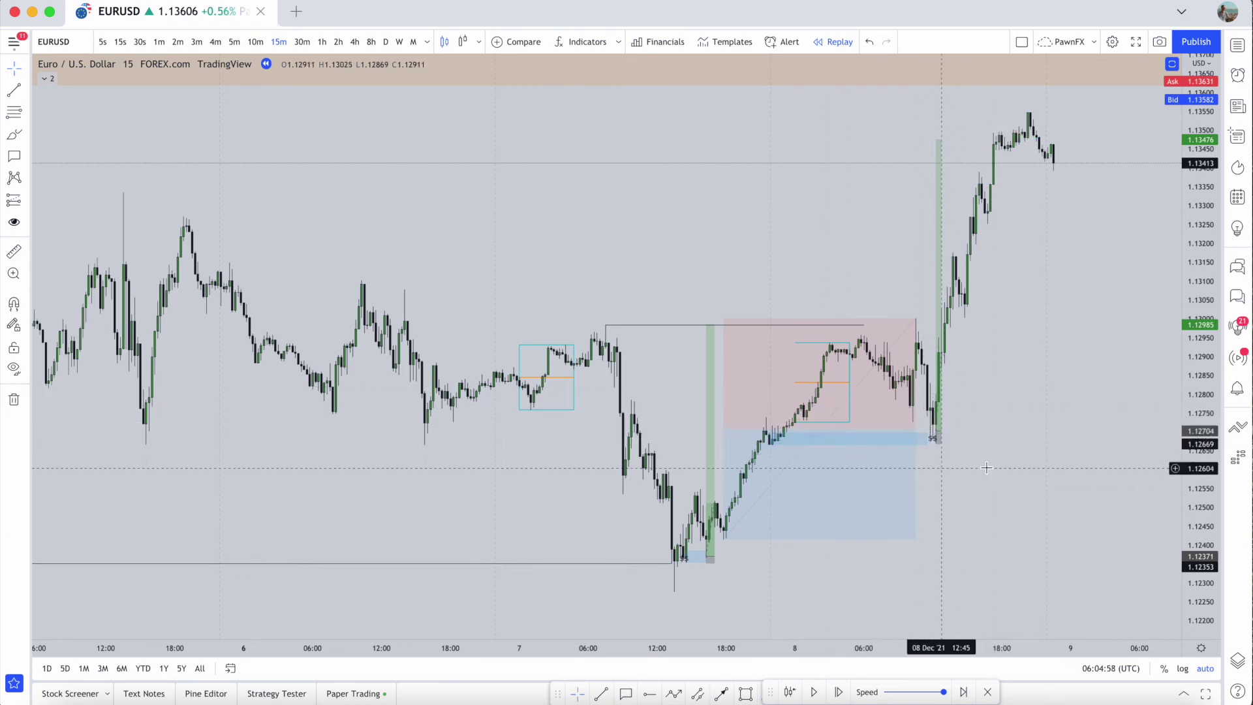
click(753, 436)
click(1150, 439)
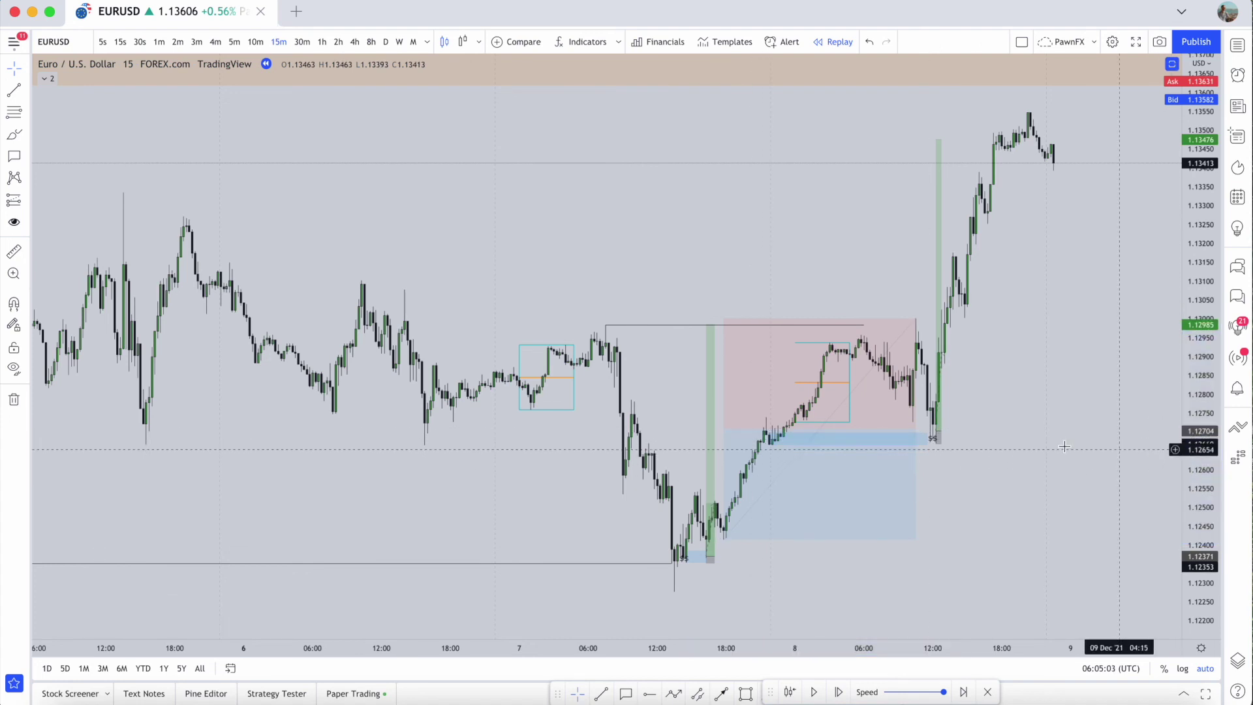